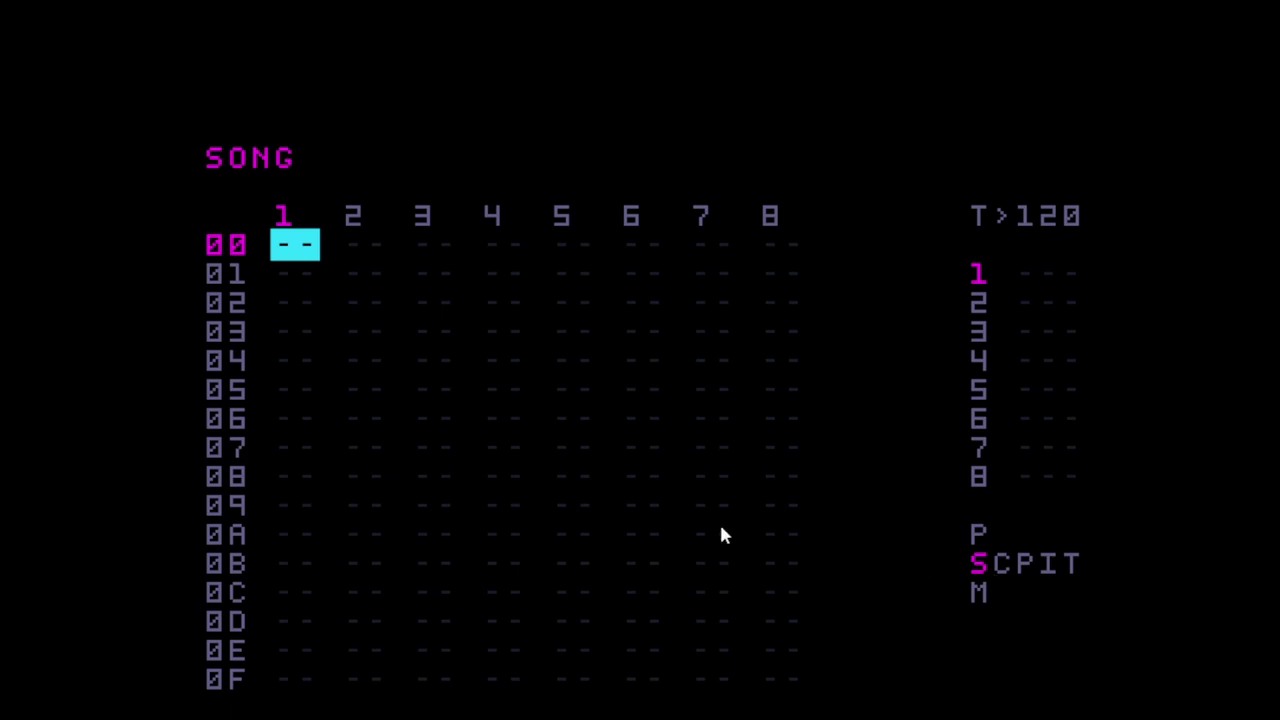
- Move along song track 1 and settle on row 00, which holds chain 01
key("Down")
key("Down")
key("Down")
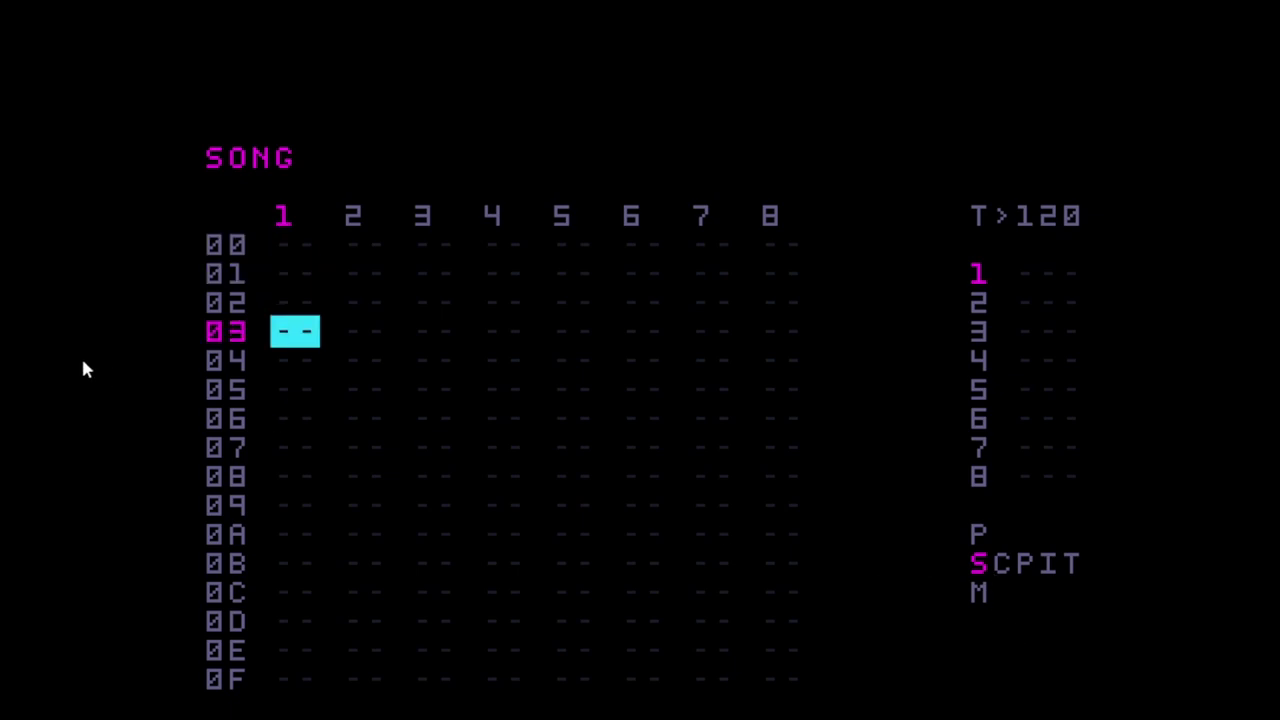
key("Up")
key("Up")
key("Up")
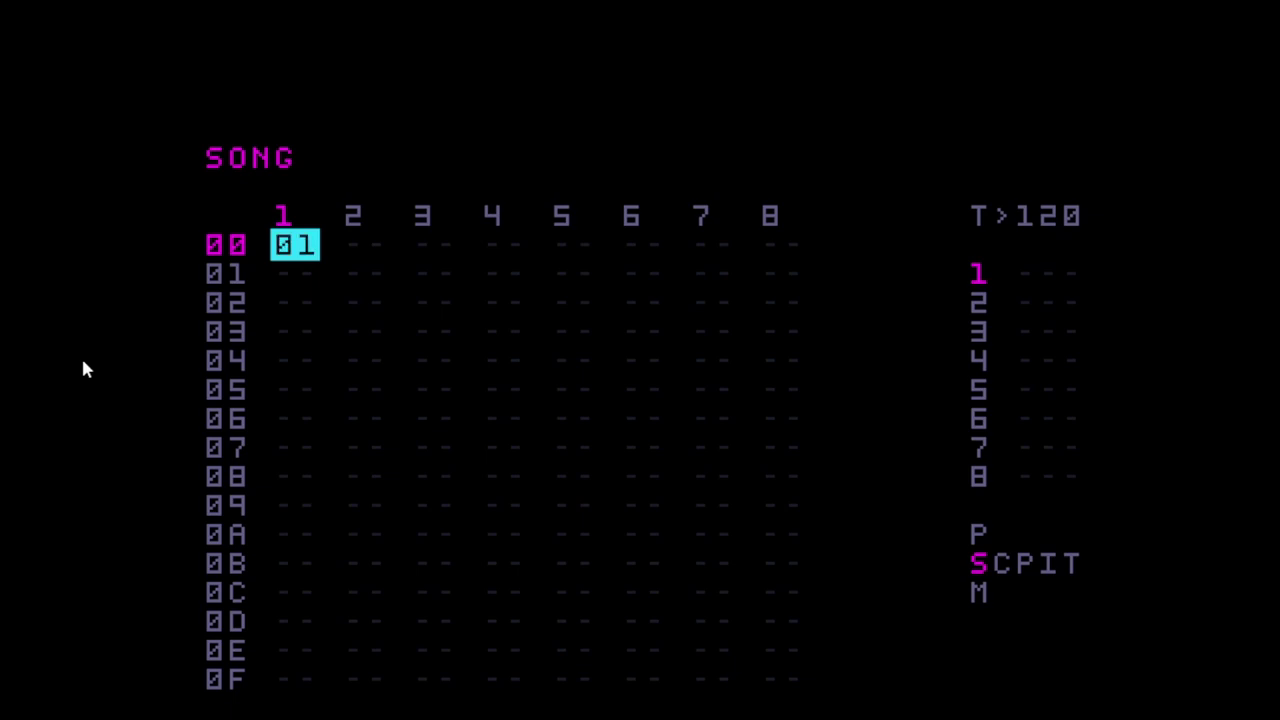
key("Down")
key("Down")
key("Down")
key("Down")
key("Up")
key("Up")
key("Up")
key("Up")
key("Down")
key("Down")
key("Down")
key("Down")
key("Down")
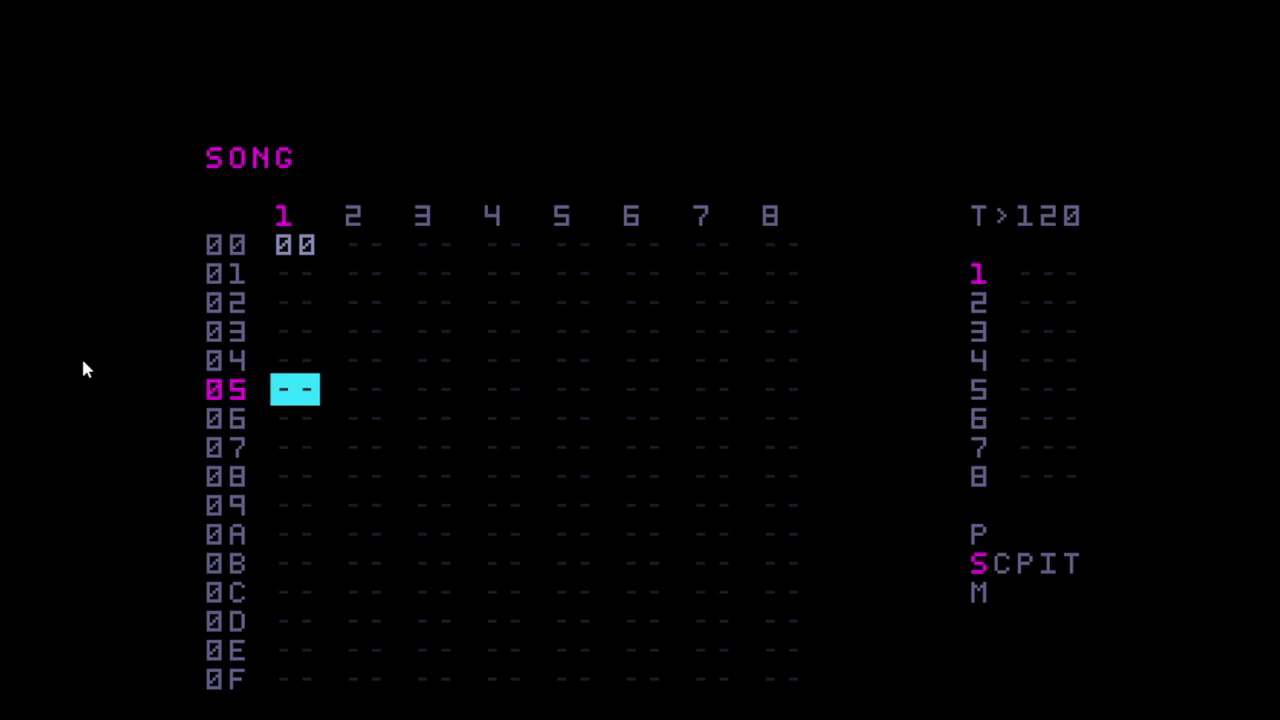
key("Up")
key("Up")
key("Up")
key("Up")
key("Up")
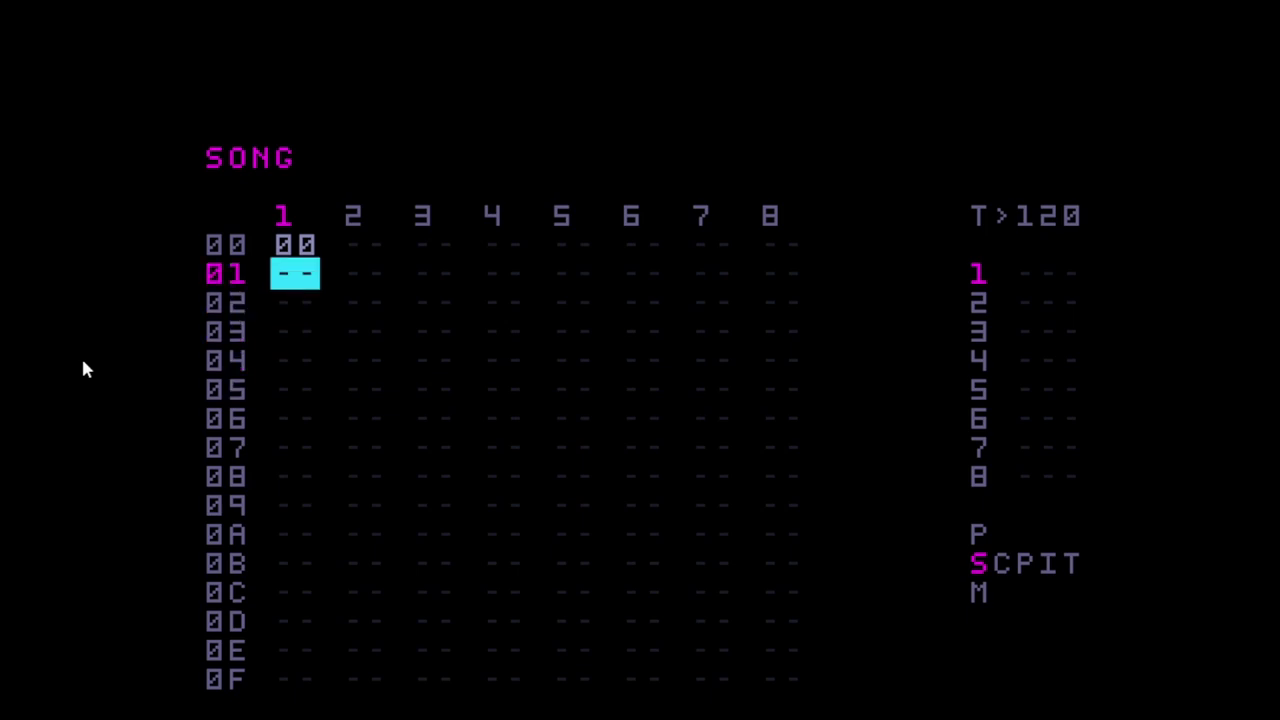
key("Down")
key("Down")
key("Down")
key("Up")
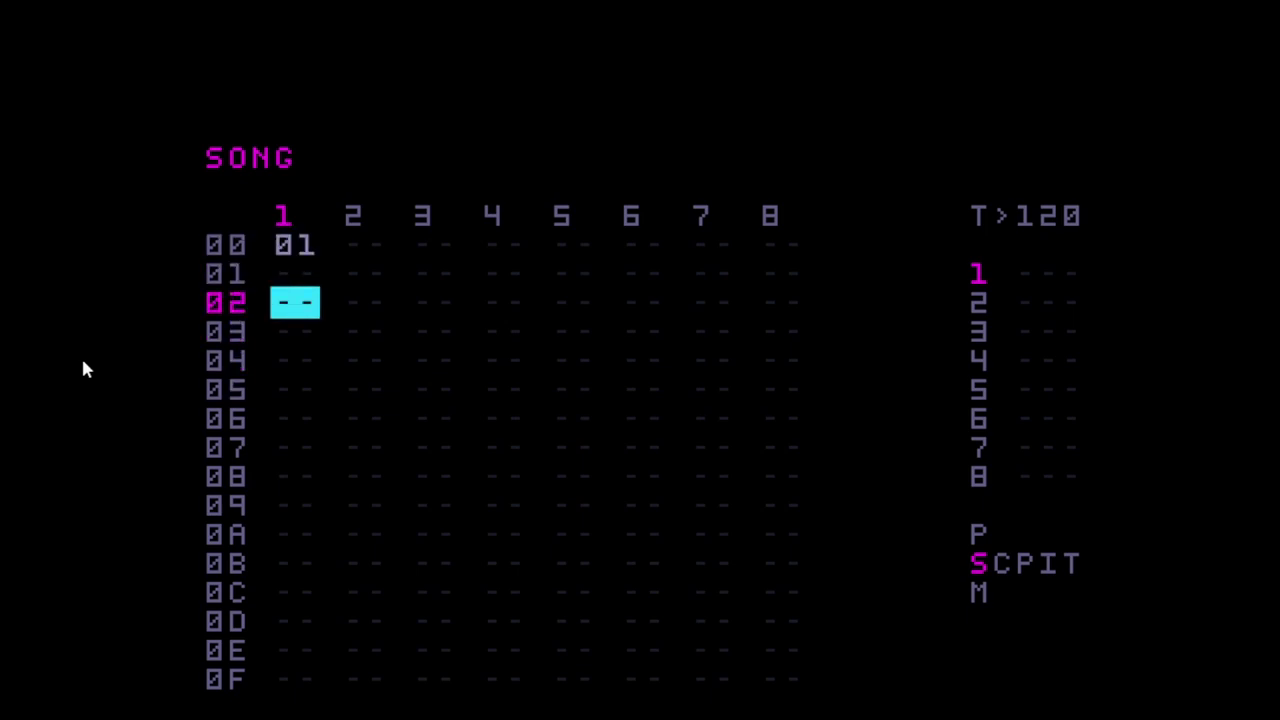
key("Up")
key("Up")
- In chain 01, clear the stray entries so only phrase 01 remains on row 0, then enter phrase 01
key("shift+Right")
key("Down")
key("Down")
key("Down")
key("Down")
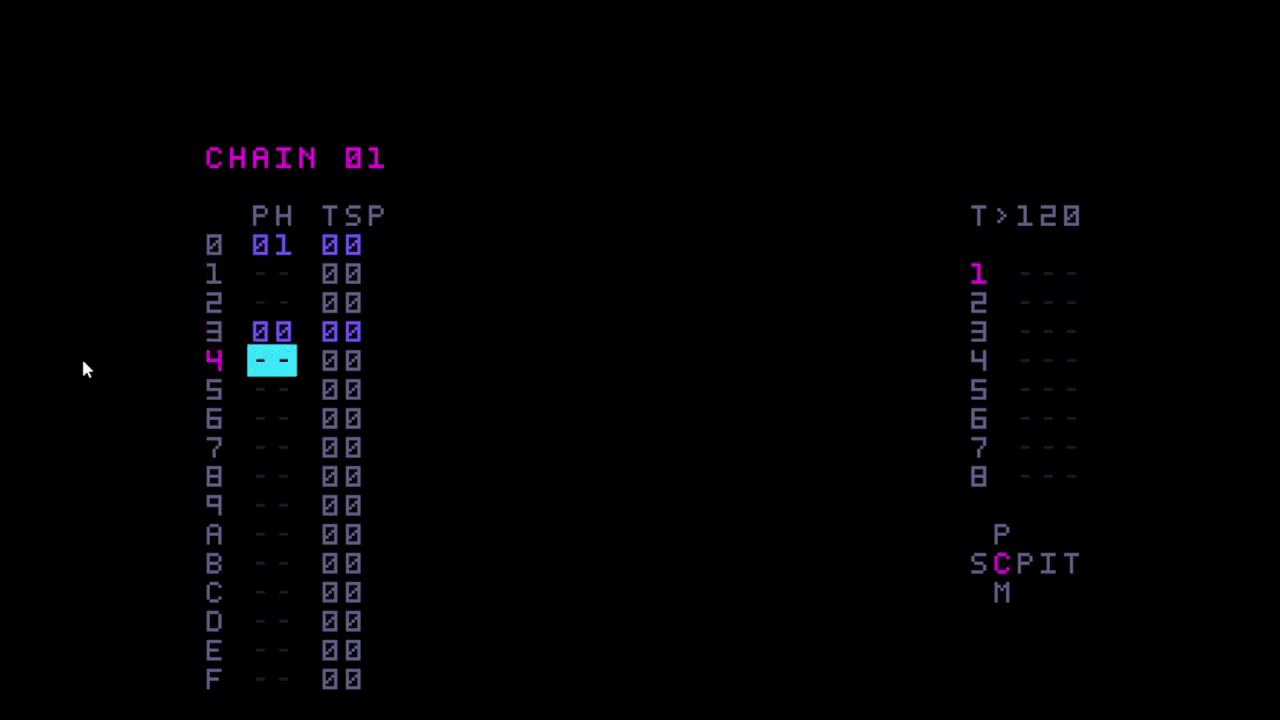
key("Up")
key("z+x")
key("Up")
key("Up")
key("Up")
key("z+x")
key("Down")
key("Down")
key("Down")
key("Down")
key("Down")
key("Down")
key("Down")
key("Down")
key("Down")
key("Down")
key("Down")
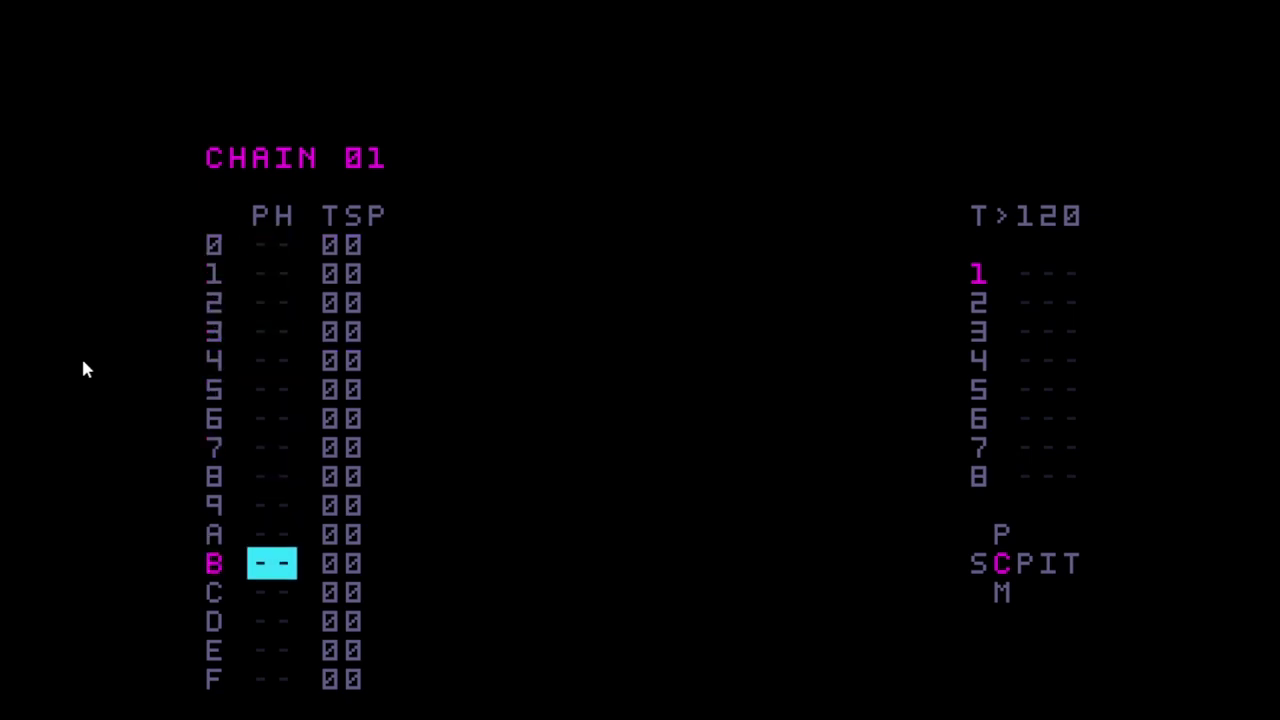
key("Up")
key("Up")
key("Up")
key("Up")
key("Up")
key("Up")
key("Up")
key("Up")
key("Up")
key("Up")
key("Up")
key("Down")
key("Down")
key("Down")
key("Down")
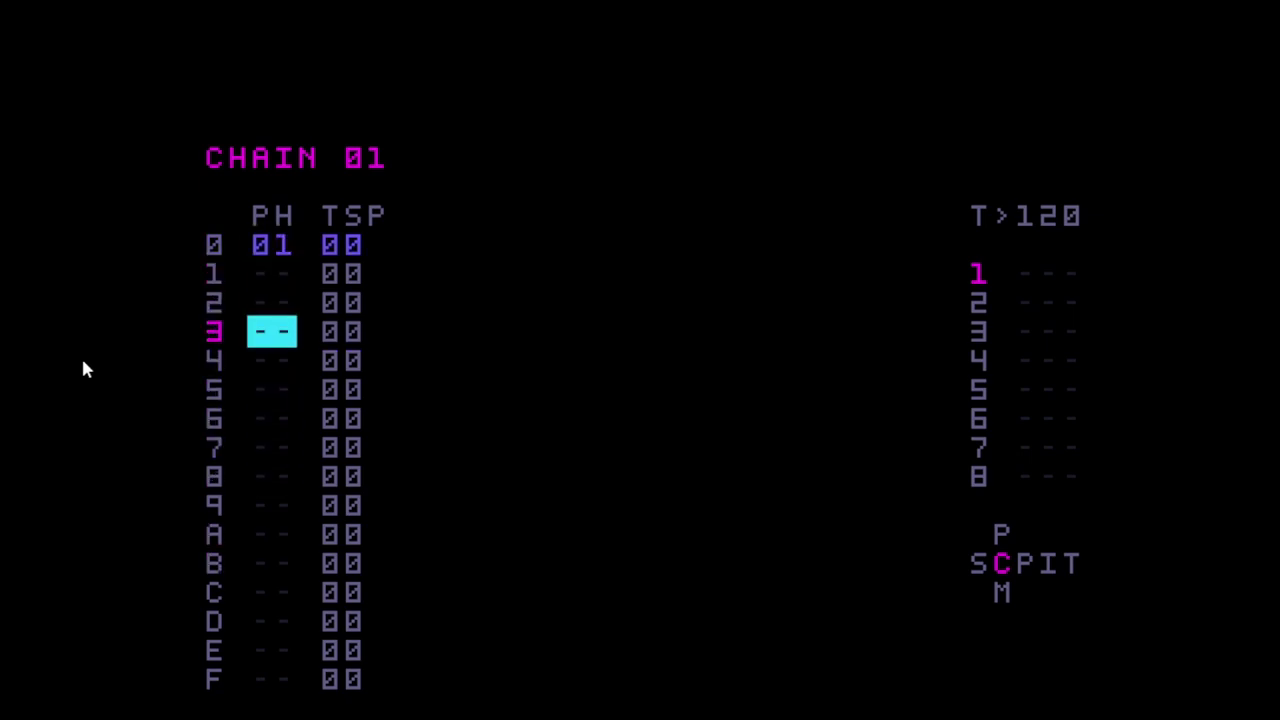
key("Up")
key("Up")
key("Up")
key("Up")
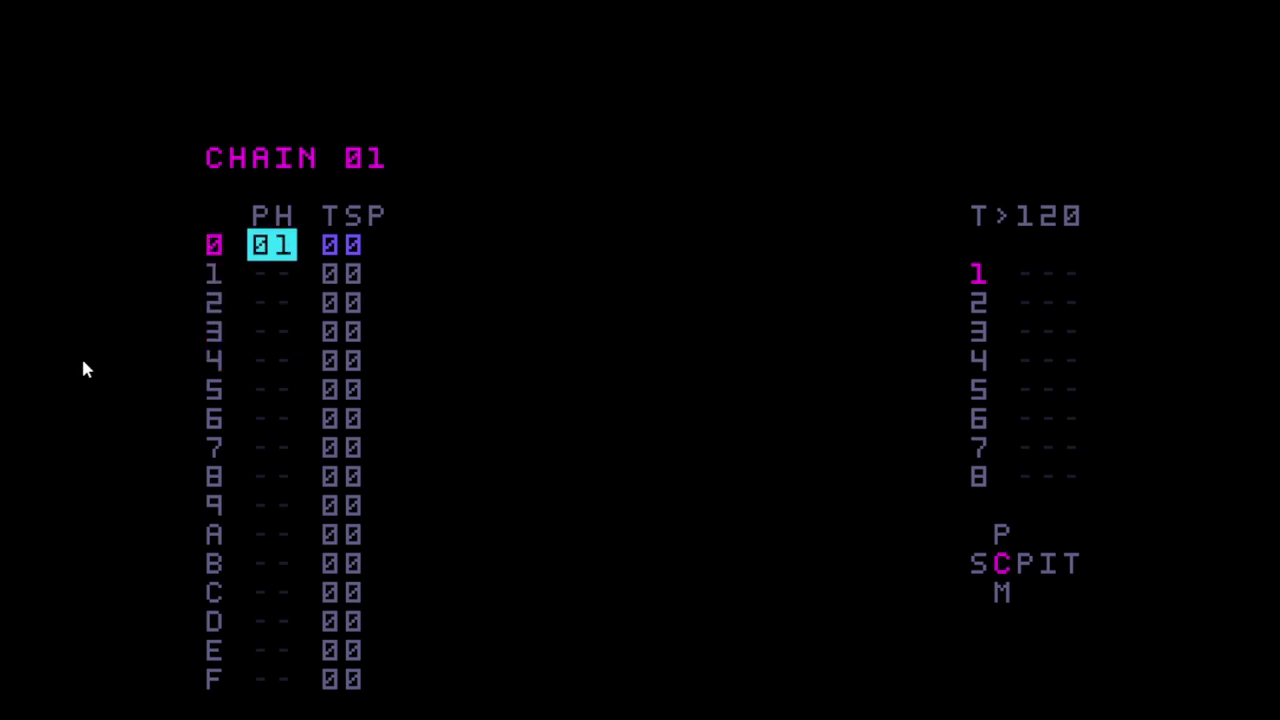
key("shift+Right")
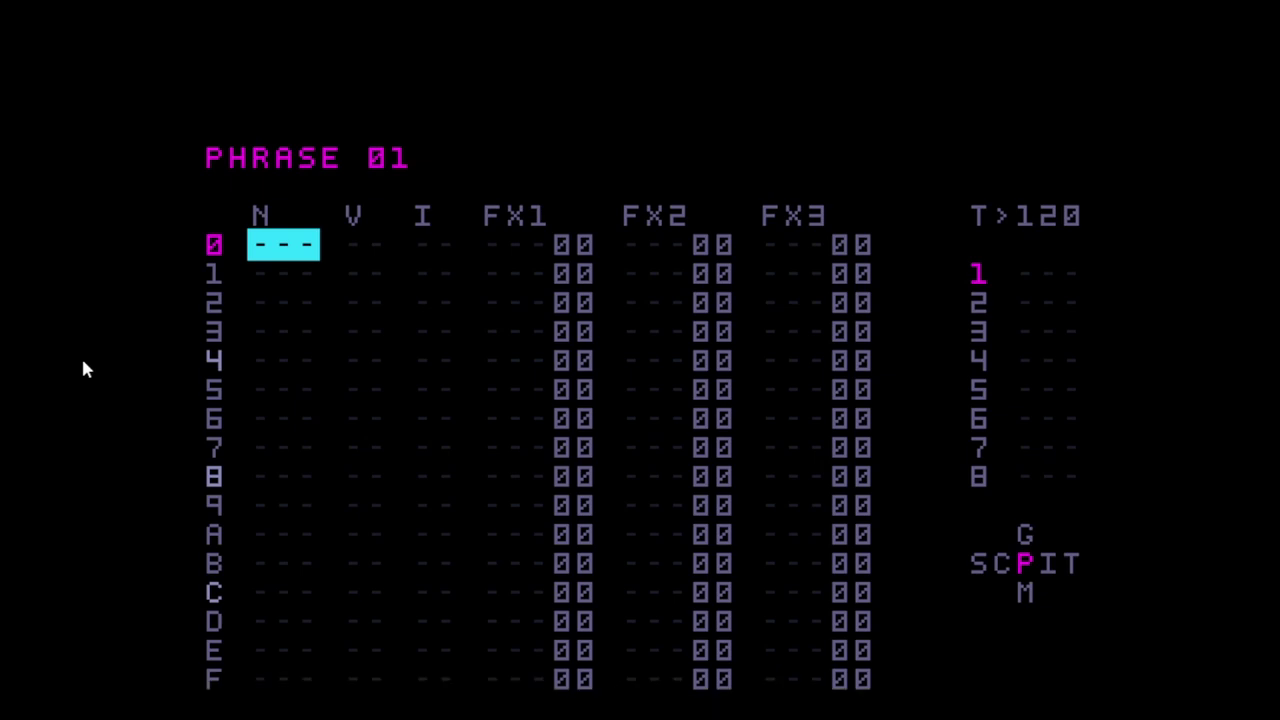
- Enter a C-4 note with instrument 01 on phrase row 0
key("x")
key("Right")
key("Right")
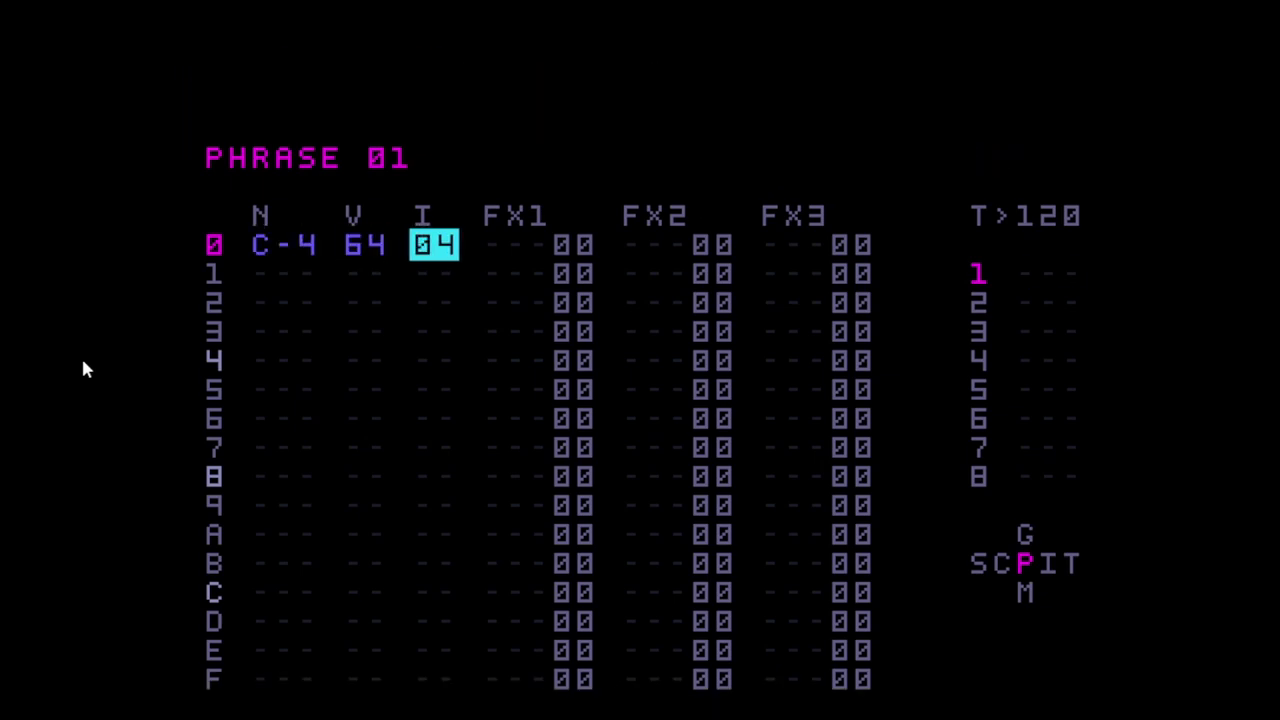
key("x+Left")
key("x+Left")
key("x+Left")
key("Down")
key("Down")
key("Down")
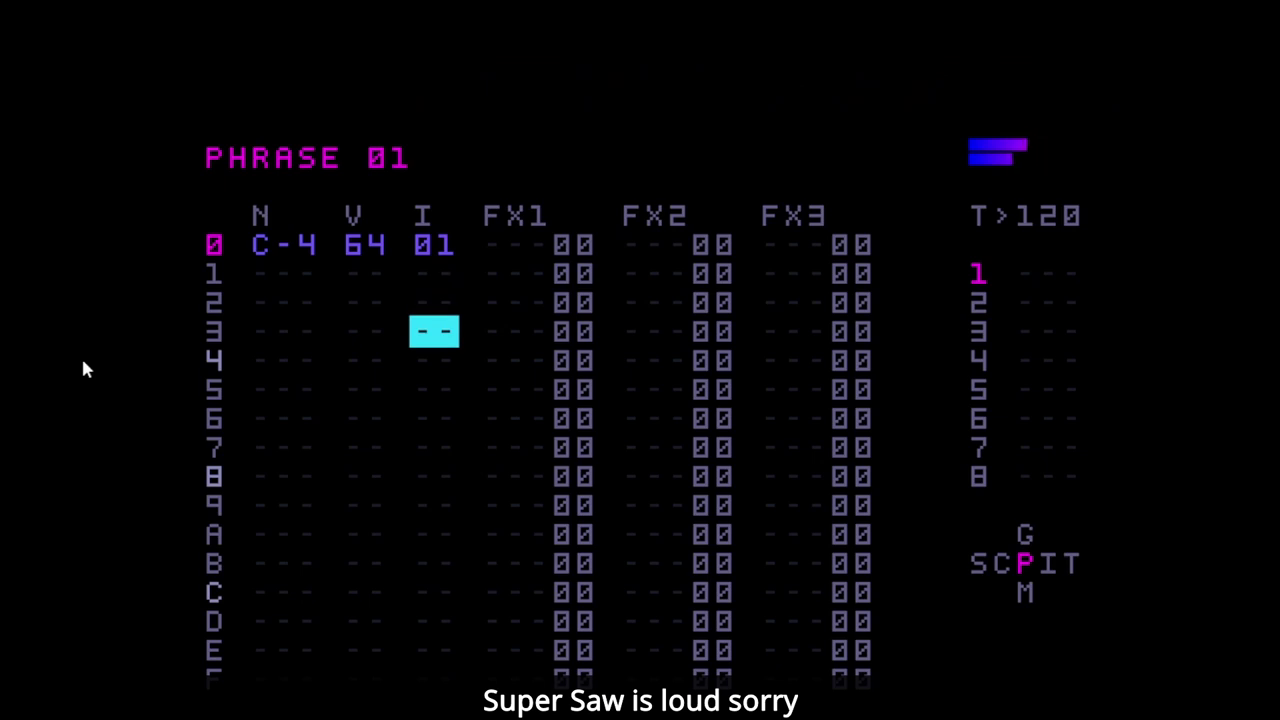
key("Left")
key("Left")
key("Up")
key("Up")
key("Up")
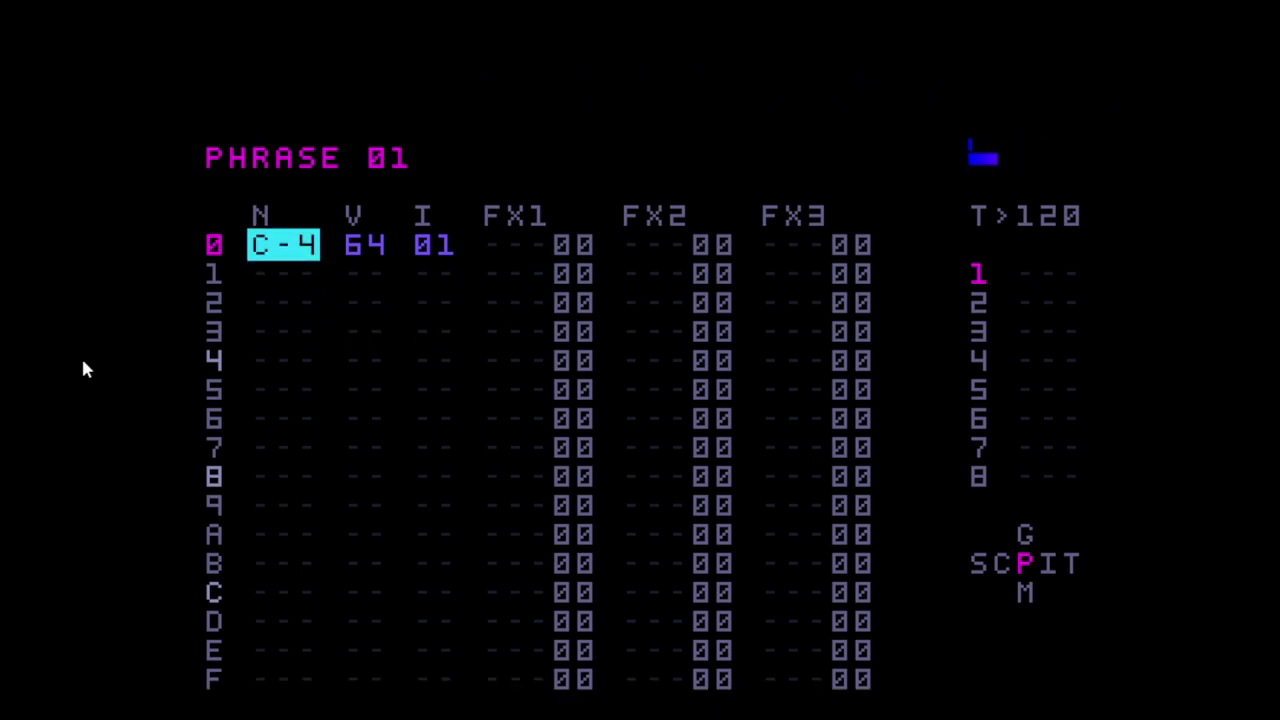
- Check row 0's velocity of 64 and its effect columns, ending back on its instrument
key("Right")
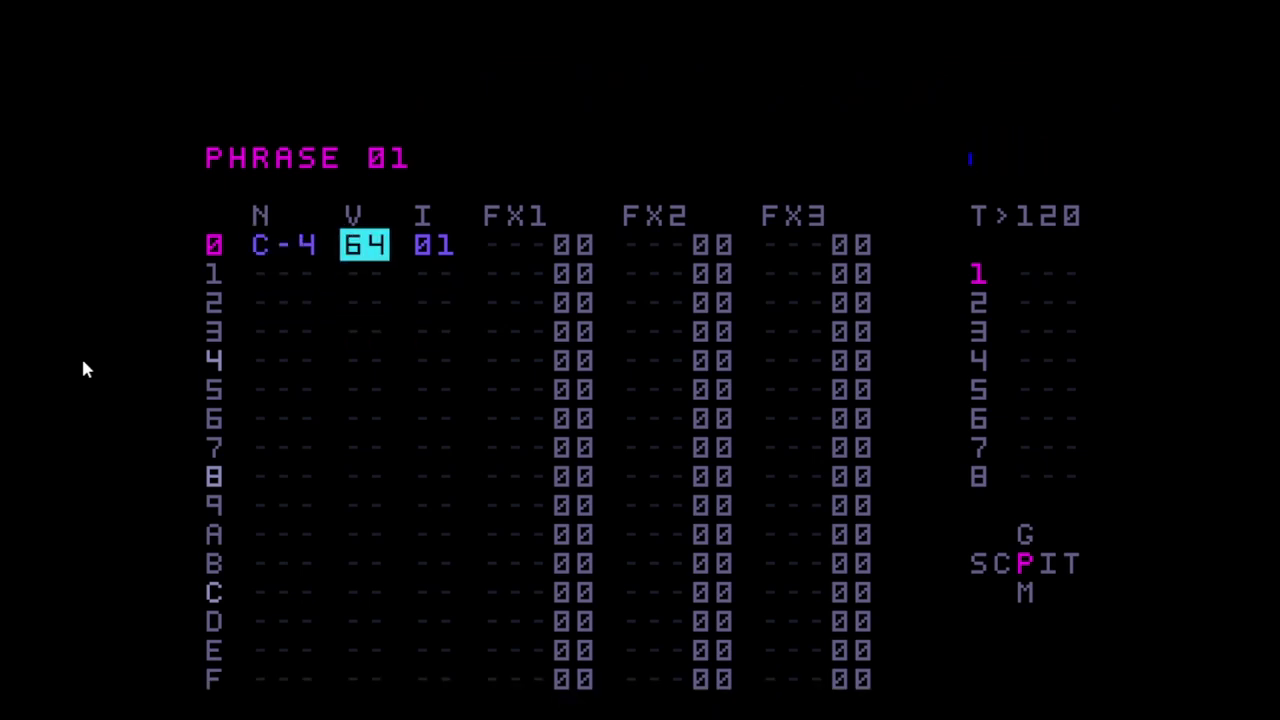
key("Down")
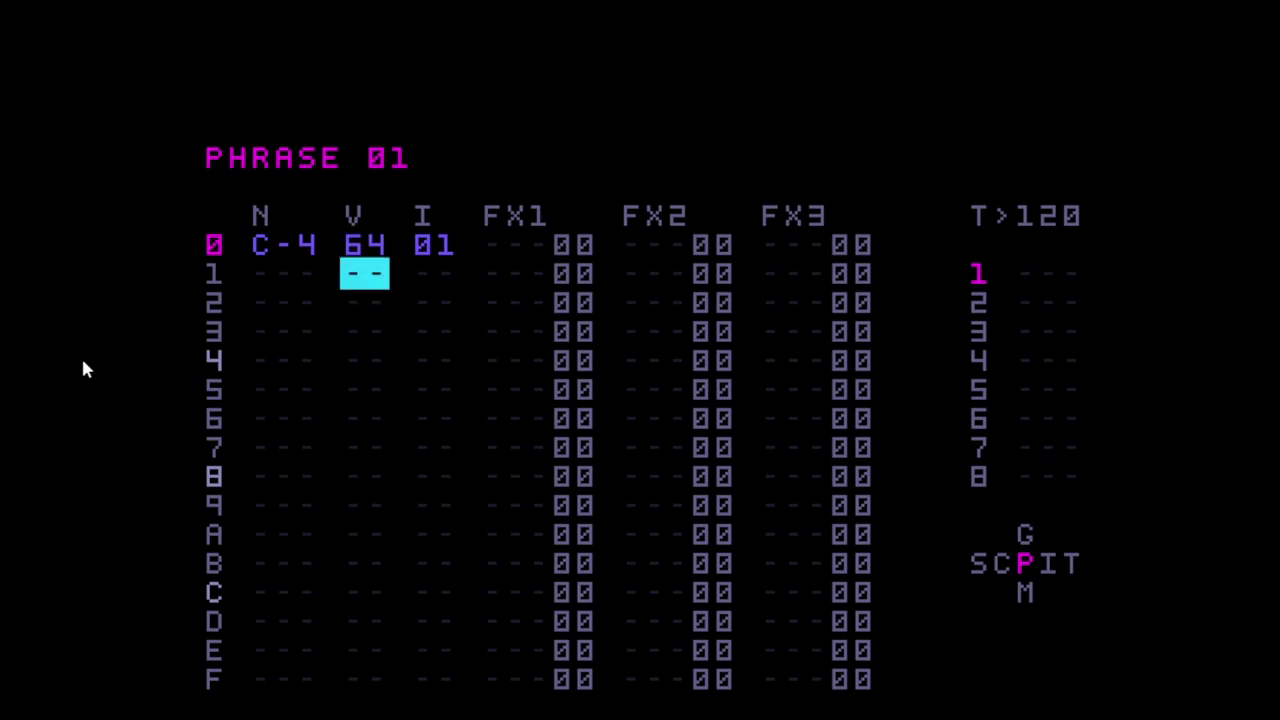
key("Down")
key("Down")
key("Up")
key("Up")
key("Up")
key("Right")
key("Down")
key("Down")
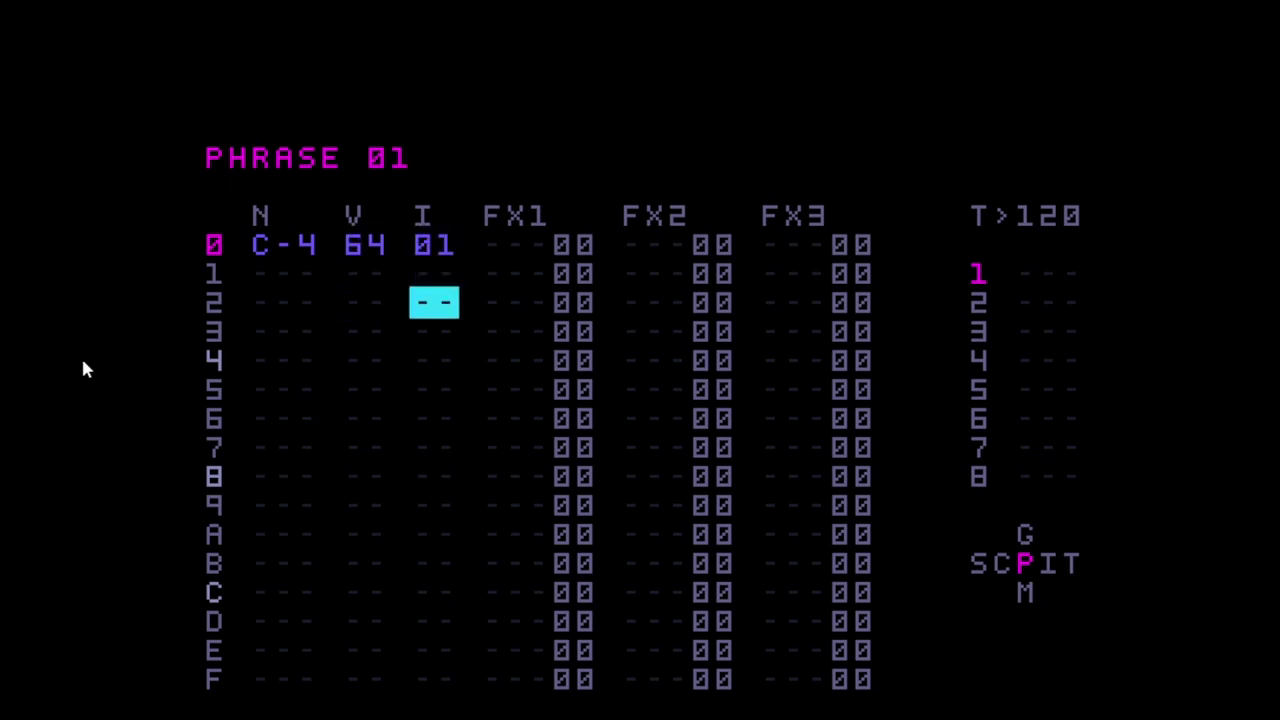
key("Up")
key("Up")
key("Right")
key("Right")
key("Right")
key("Right")
key("Right")
key("Right")
key("Left")
key("Left")
key("Left")
key("Left")
key("Down")
key("Down")
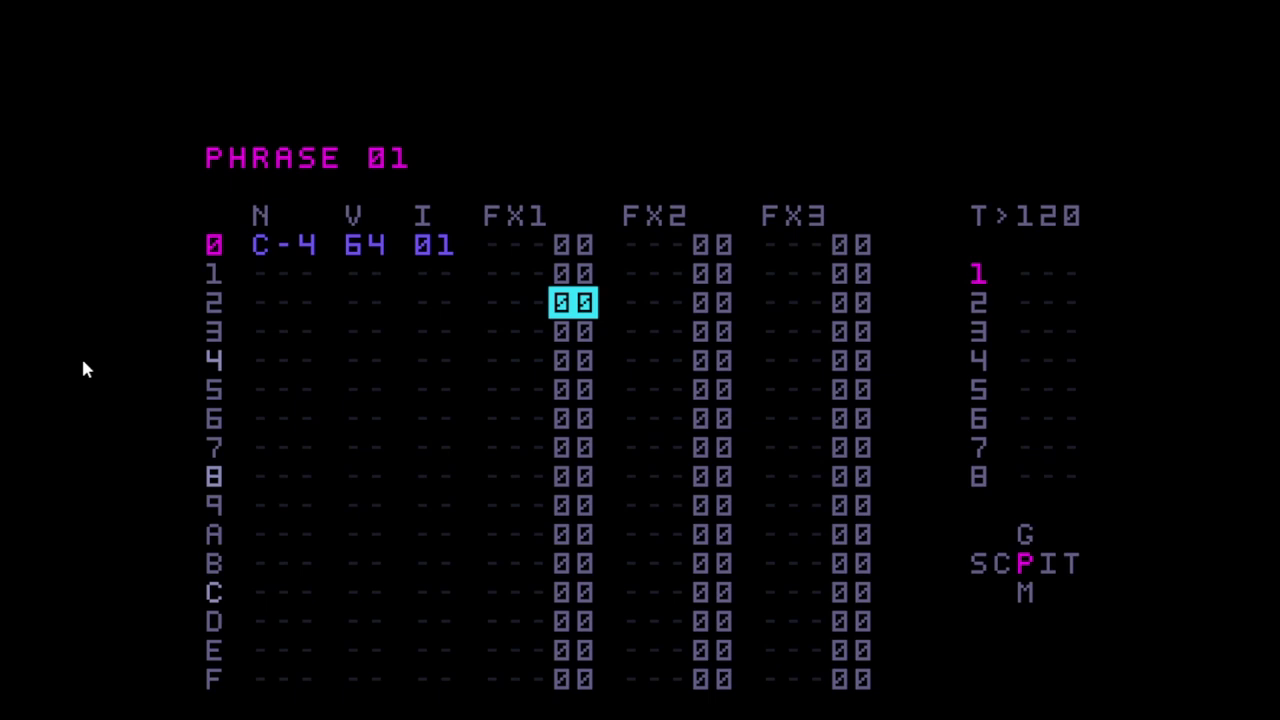
key("Left")
key("Left")
key("Left")
key("Left")
key("Up")
key("Up")
- Add C-4 on rows 3, 4 and 8, D-4 on row C, G-4 on row E, and preview
key("Down")
key("Down")
key("Down")
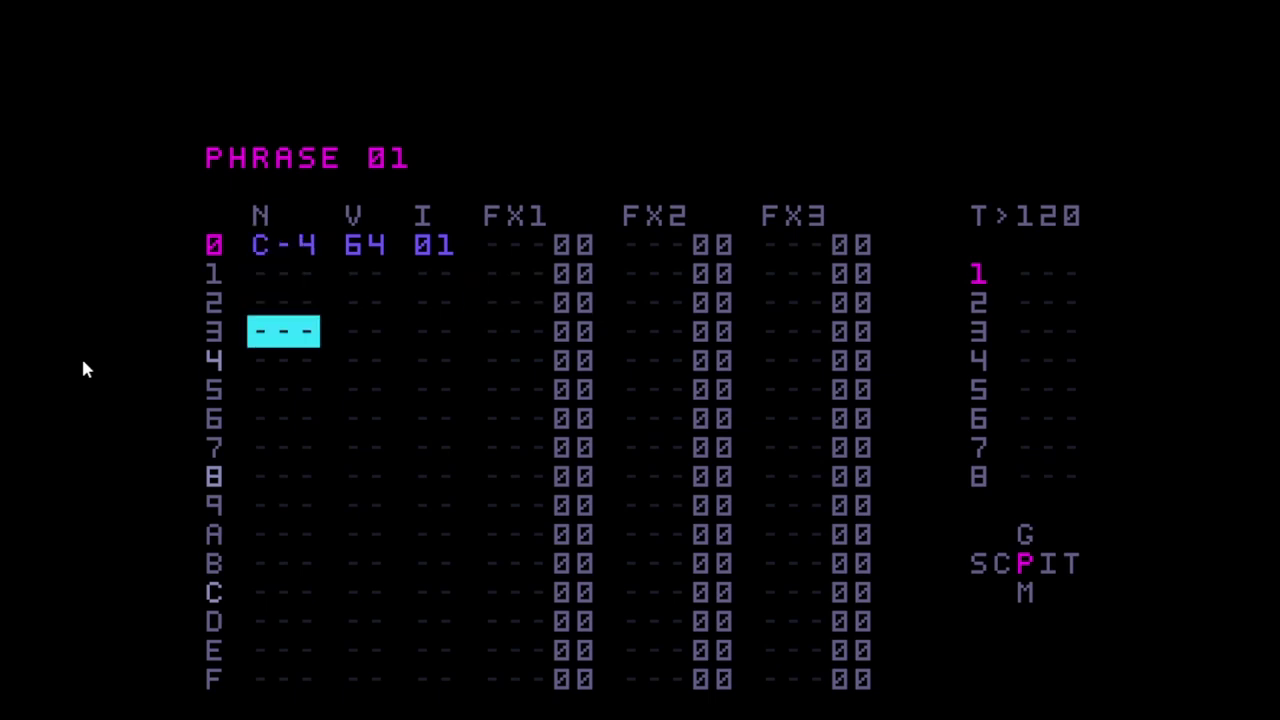
key("Down")
key("x")
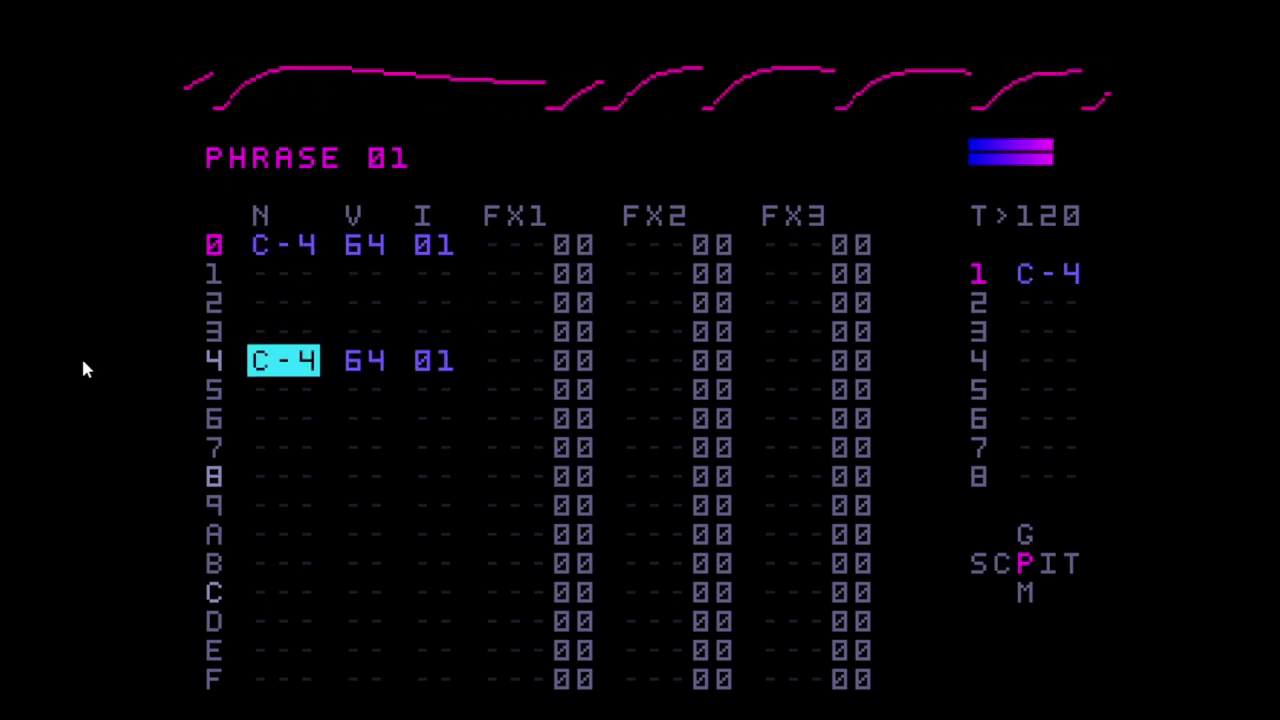
key("Up")
key("x")
key("Down")
key("Down")
key("Down")
key("Down")
key("Down")
key("x")
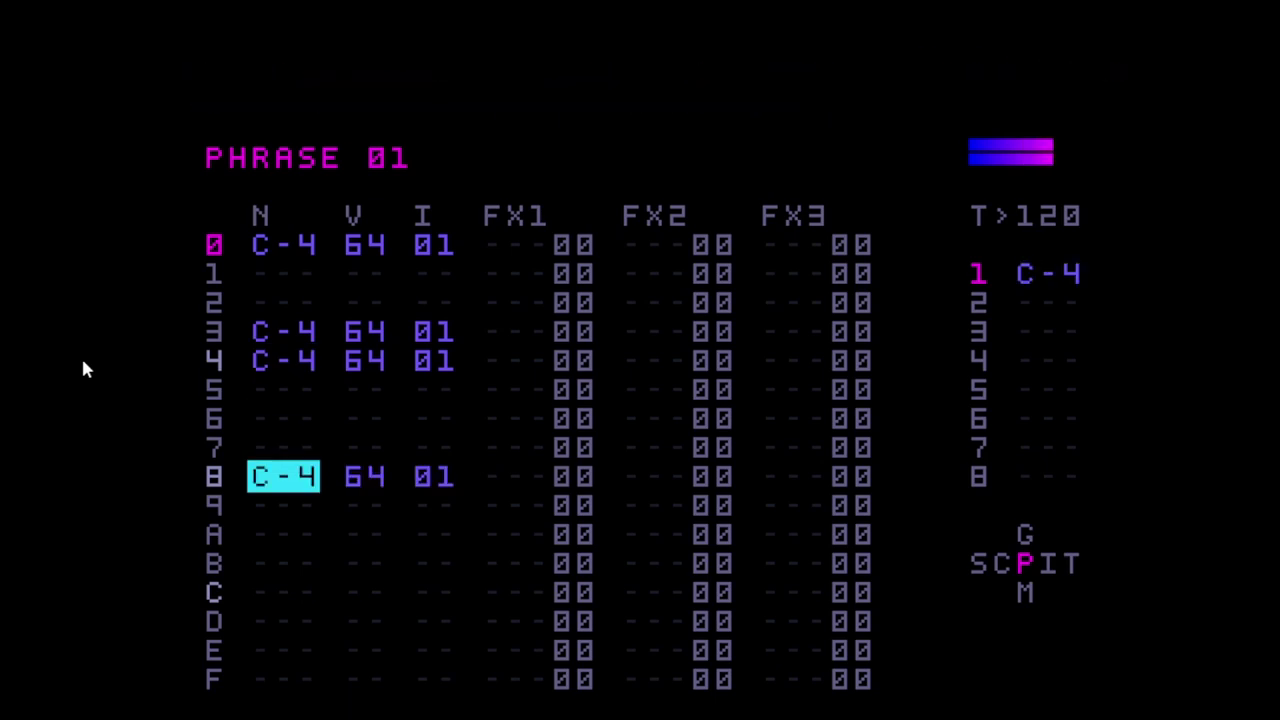
key("Down")
key("Down")
key("Down")
key("Down")
key("x")
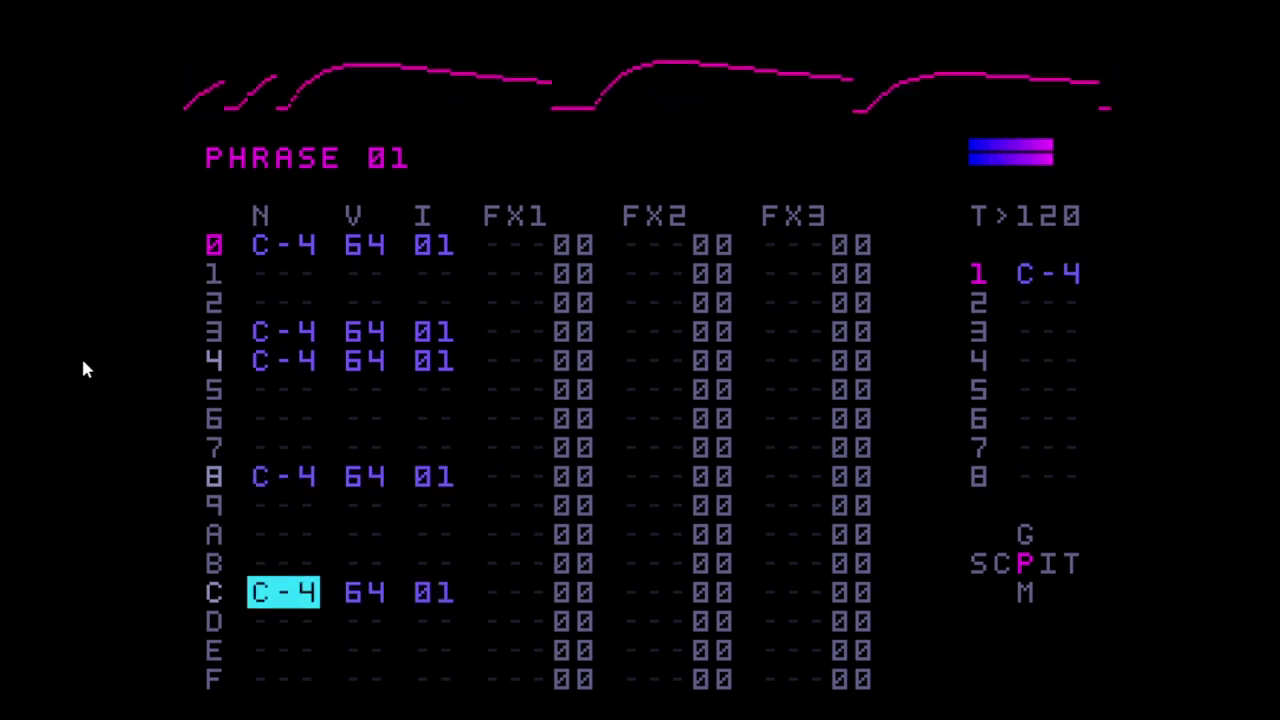
key("x+Right")
key("x+Right")
key("Down")
key("Down")
key("x")
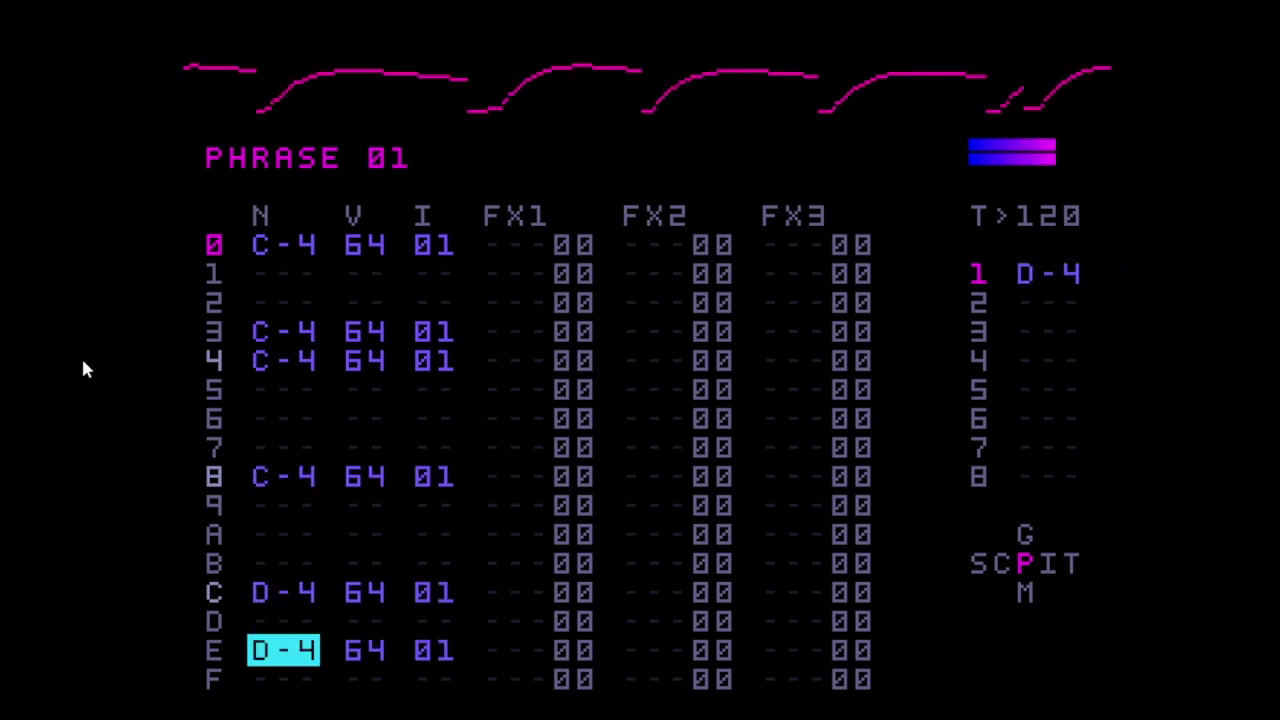
key("x+Right")
key("x+Right")
key("x+Right")
key("x+Right")
key("x+Right")
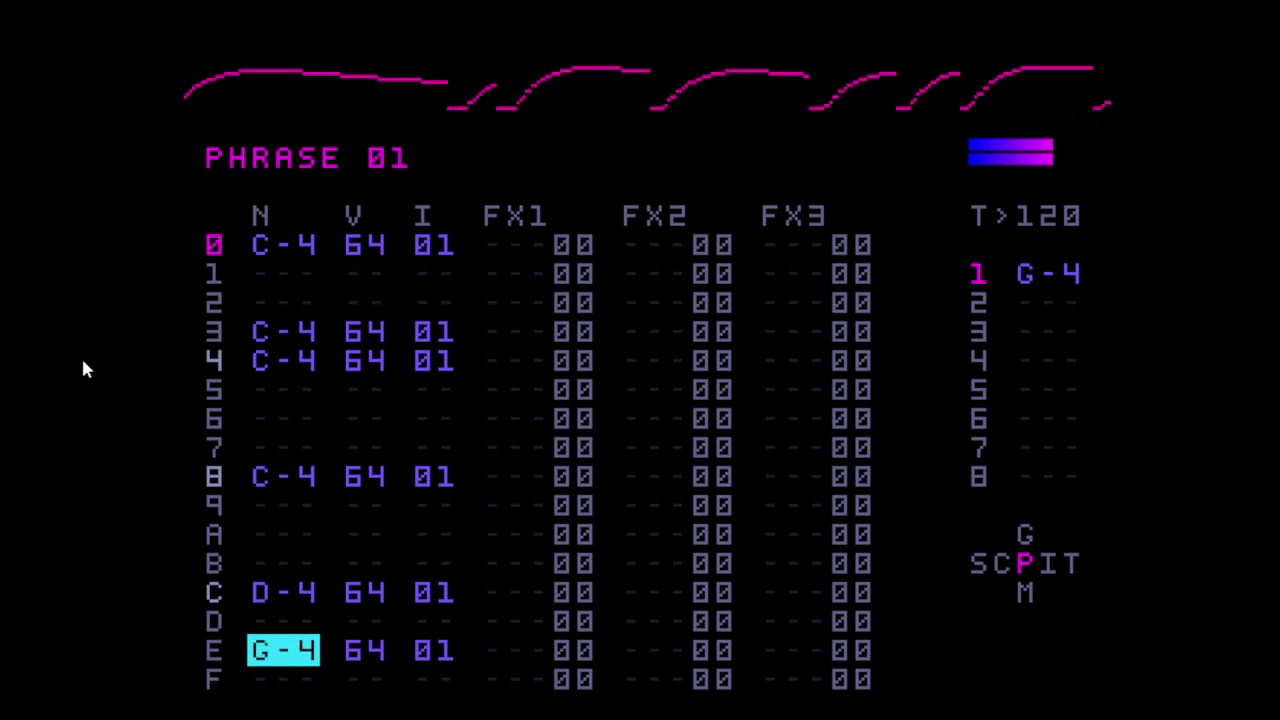
key("space")
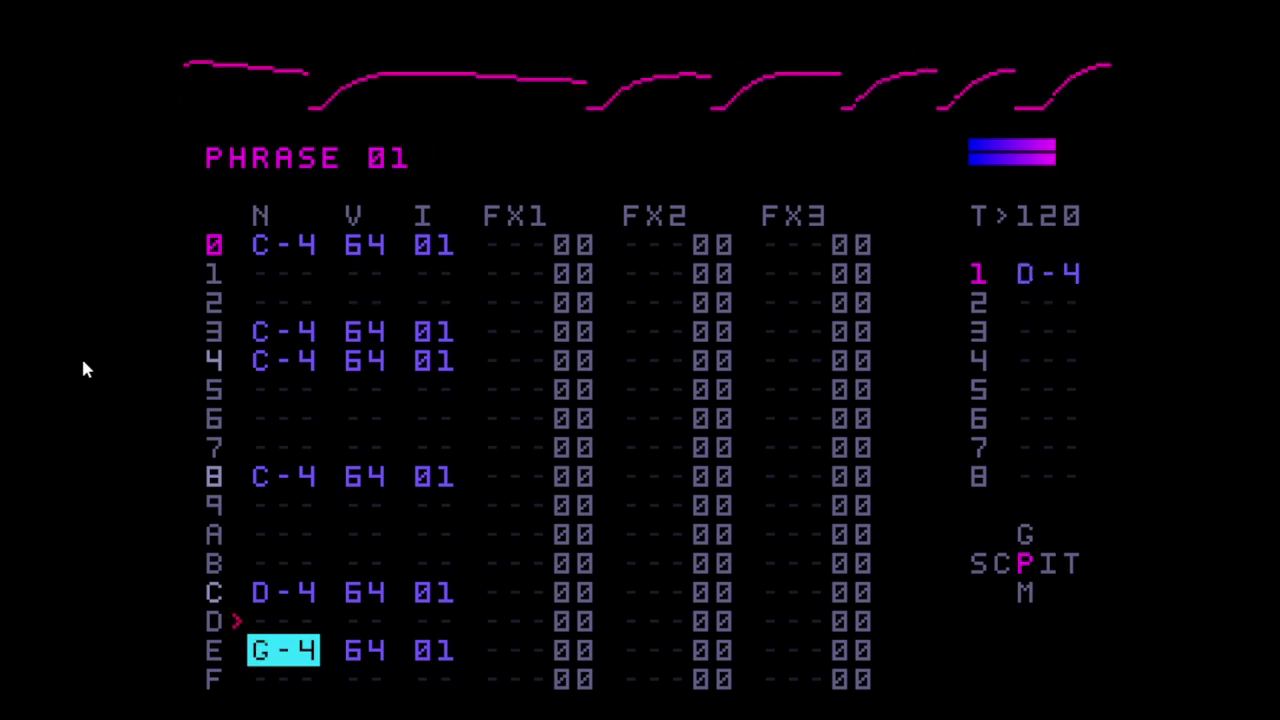
key("space")
- Back in chain 01, fill rows 1–3 with phrase 01 so it plays four times
key("shift+Left")
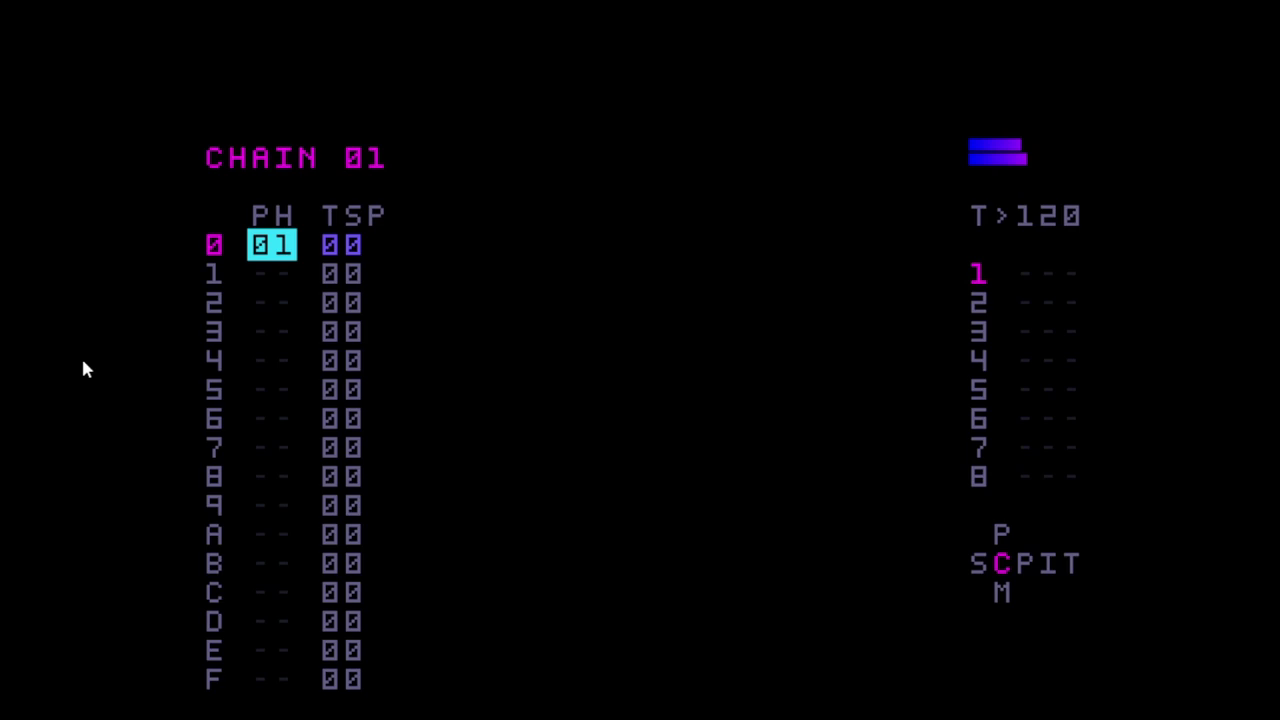
key("Down")
key("x")
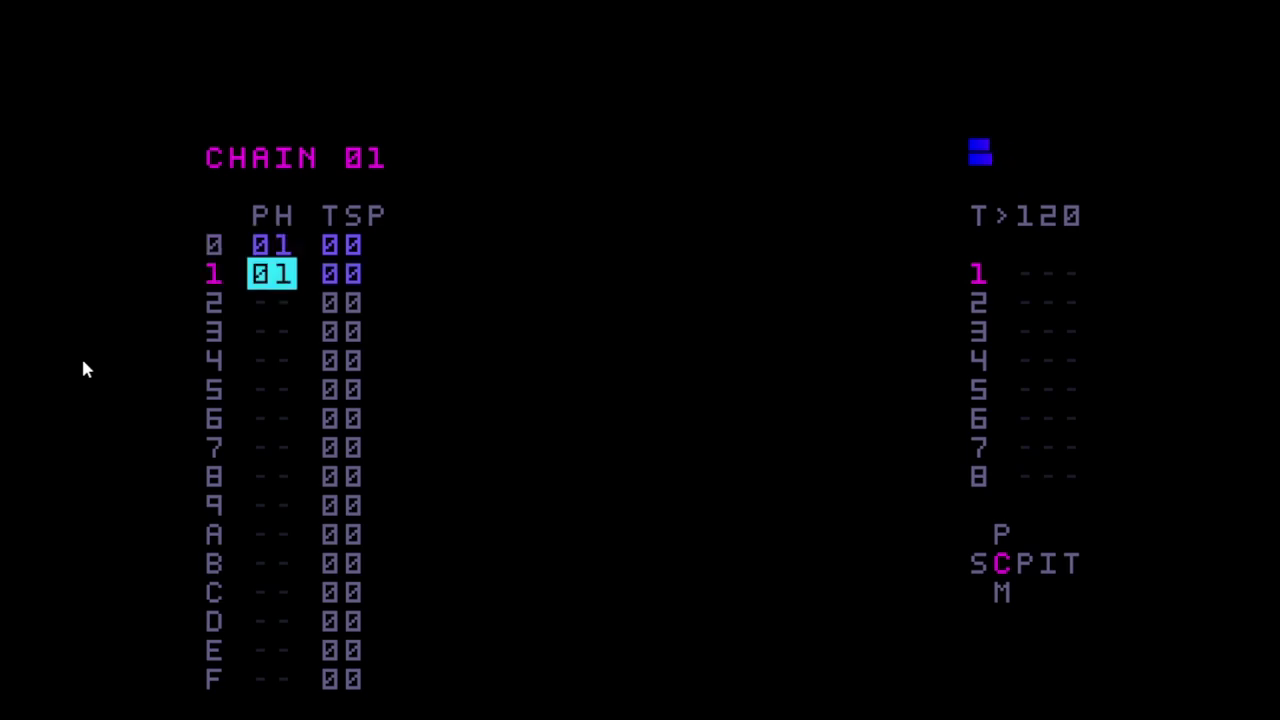
key("Down")
key("x")
key("Down")
key("x")
key("Down")
key("Down")
key("Down")
key("Up")
key("Up")
key("Up")
key("Up")
key("Up")
key("Up")
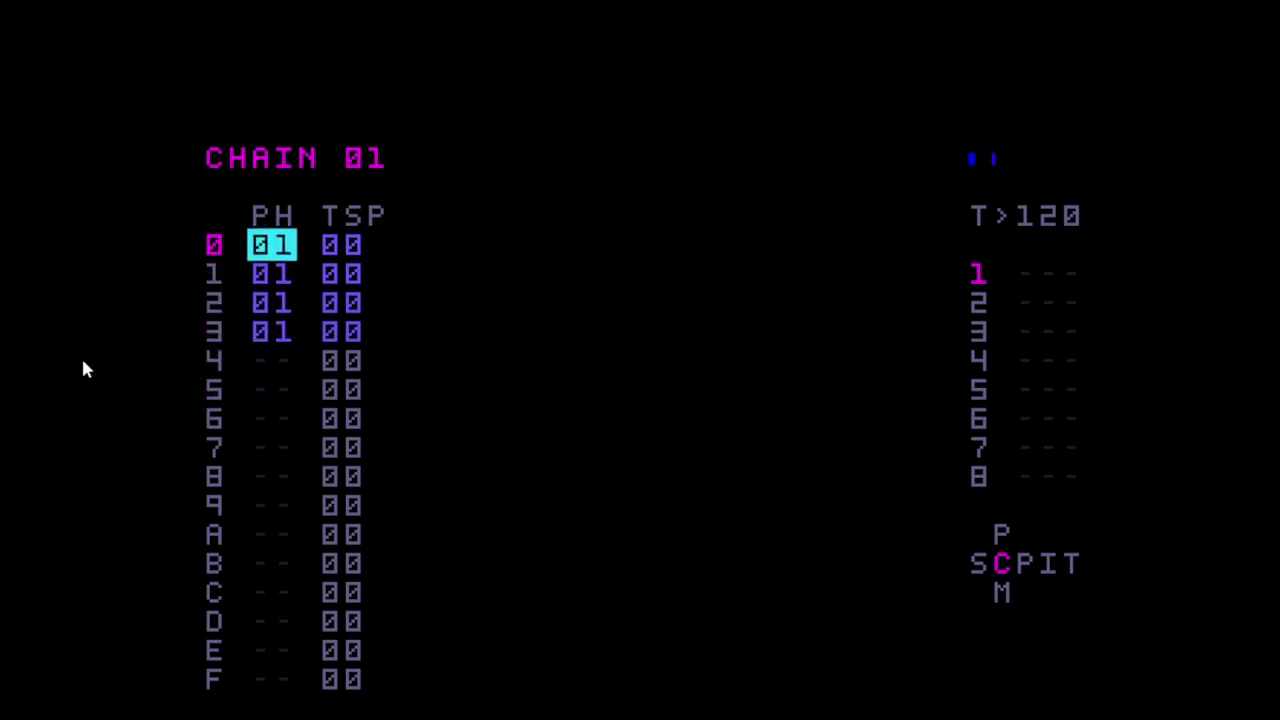
- Play chain 01 from the top to hear the four phrase repeats
key("Down")
key("Down")
key("Down")
key("Down")
key("Down")
key("Up")
key("Up")
key("Up")
key("Up")
key("Up")
key("Return")
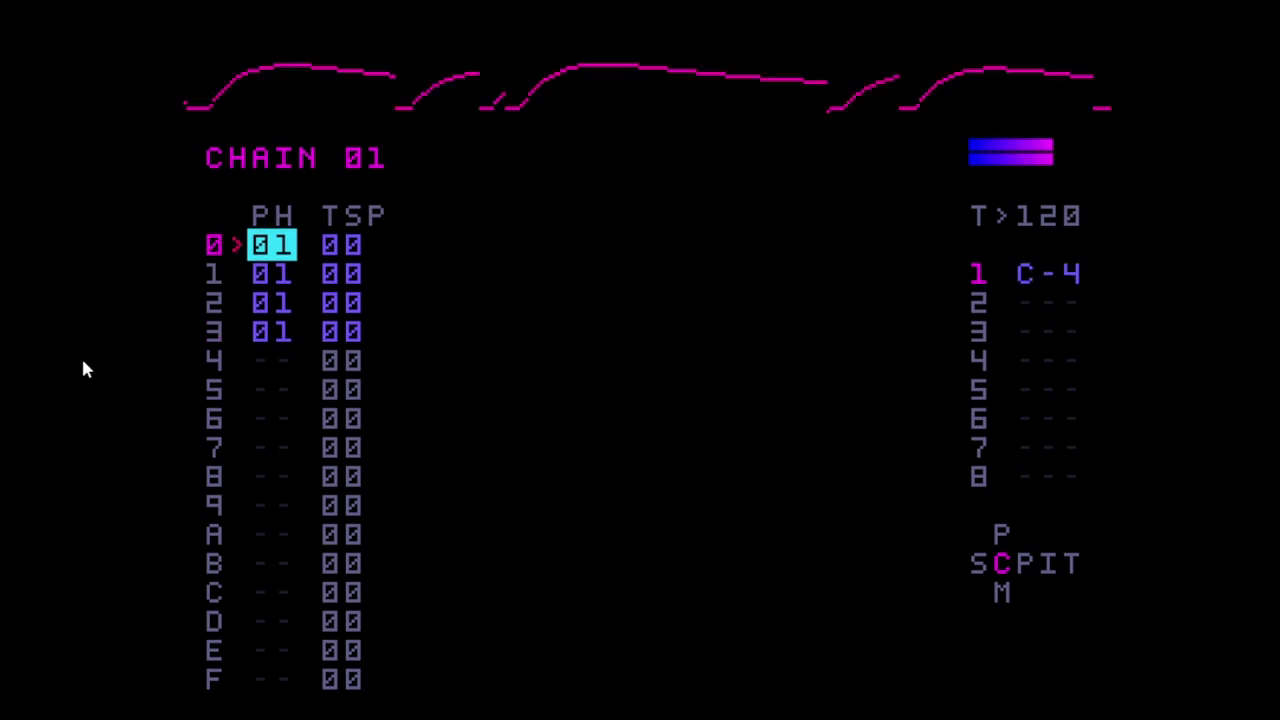
key("Down")
key("Down")
key("Down")
key("Down")
key("Down")
key("Down")
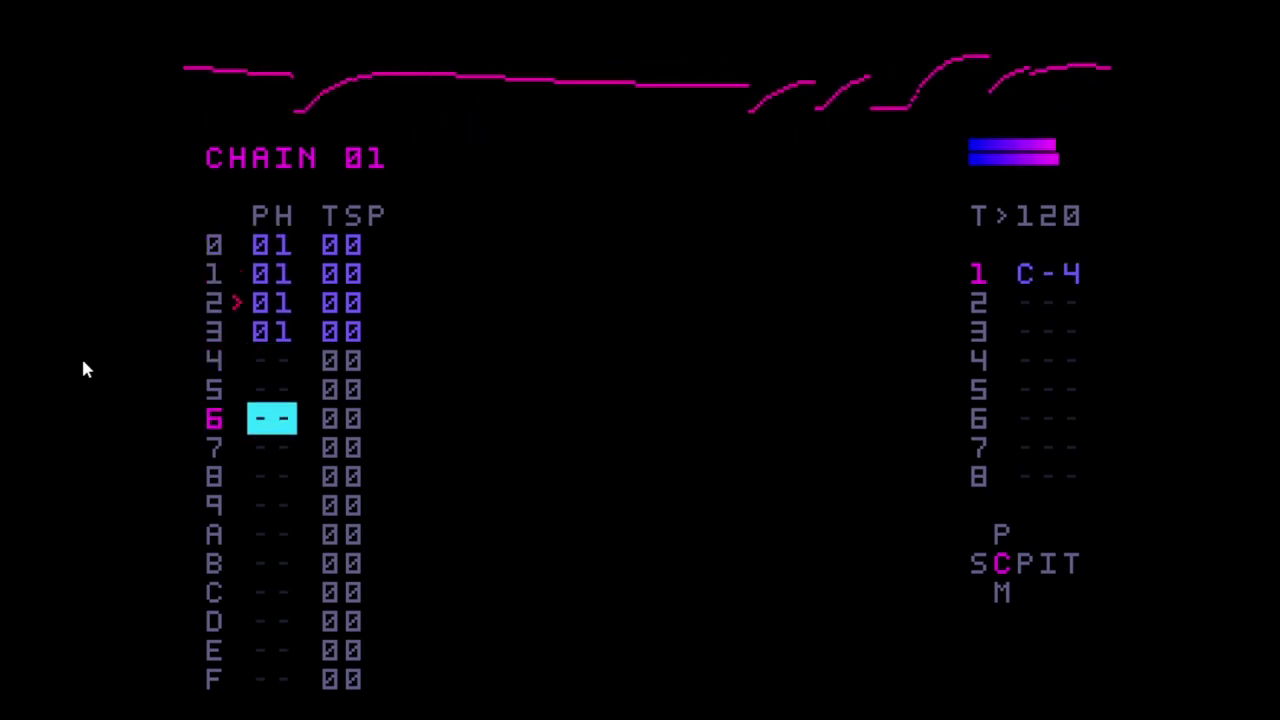
key("Return")
key("Up")
key("Up")
key("Up")
key("Up")
key("Up")
key("Up")
key("Right")
key("Down")
key("Down")
key("Down")
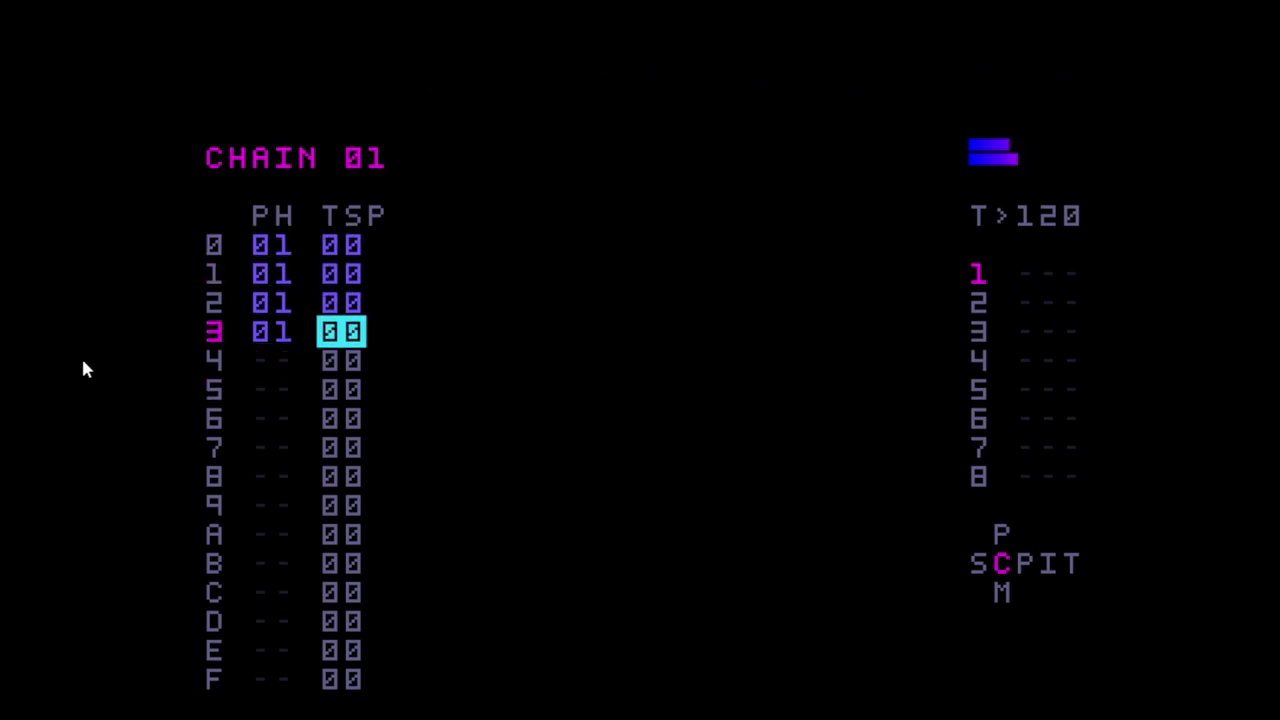
key("Up")
key("Up")
key("Up")
- Set the second chain row's transpose to 02 and preview the chain
key("Down")
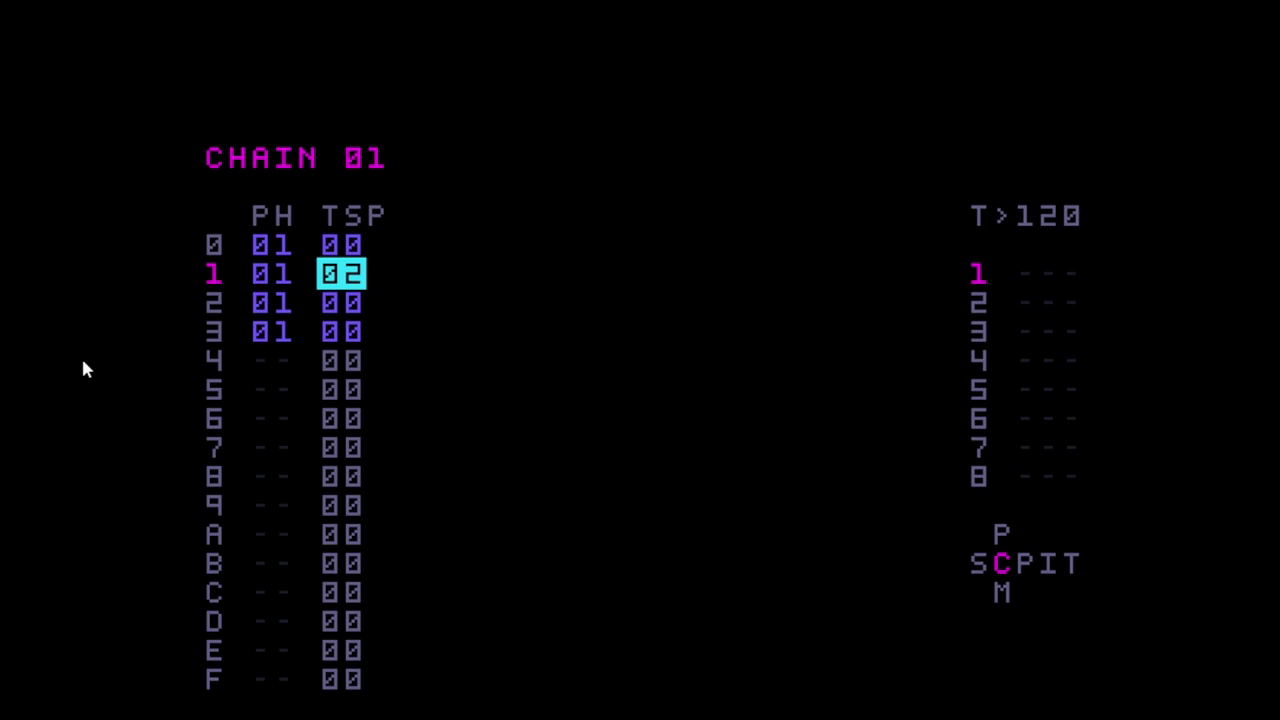
key("Down")
key("x+Right")
key("x+Right")
key("x+Right")
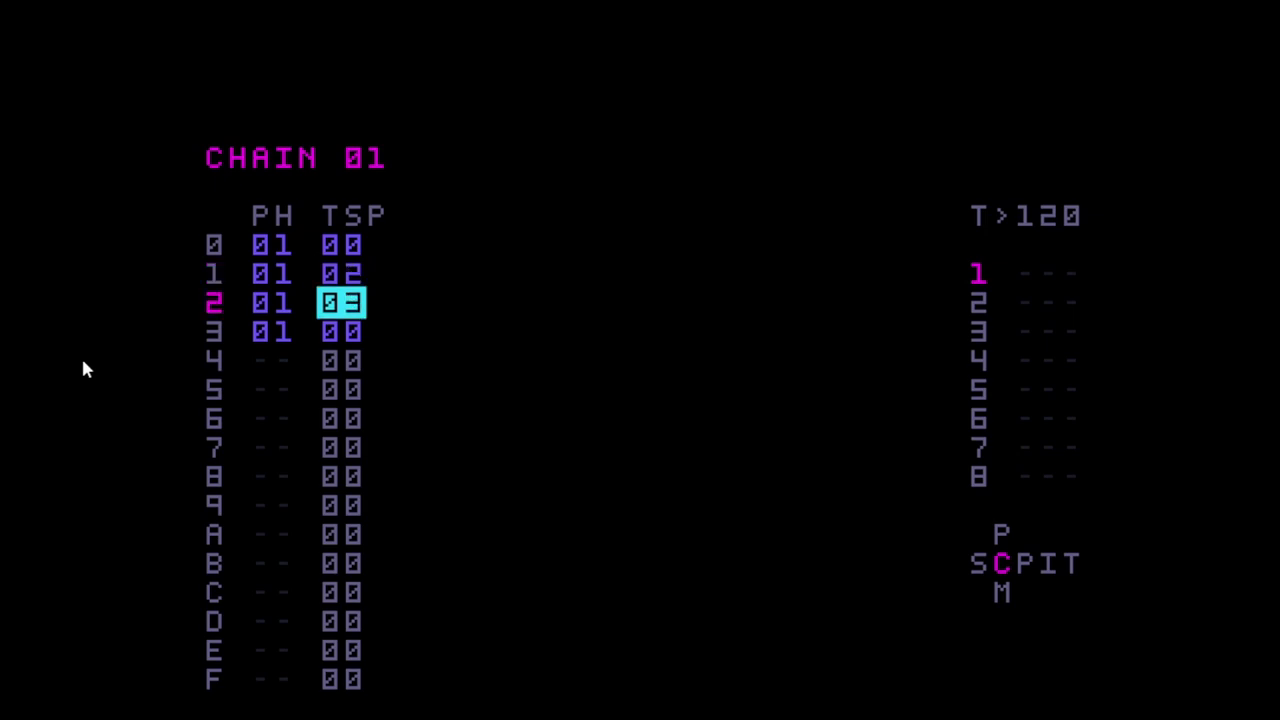
key("Down")
key("Down")
key("Down")
key("Left")
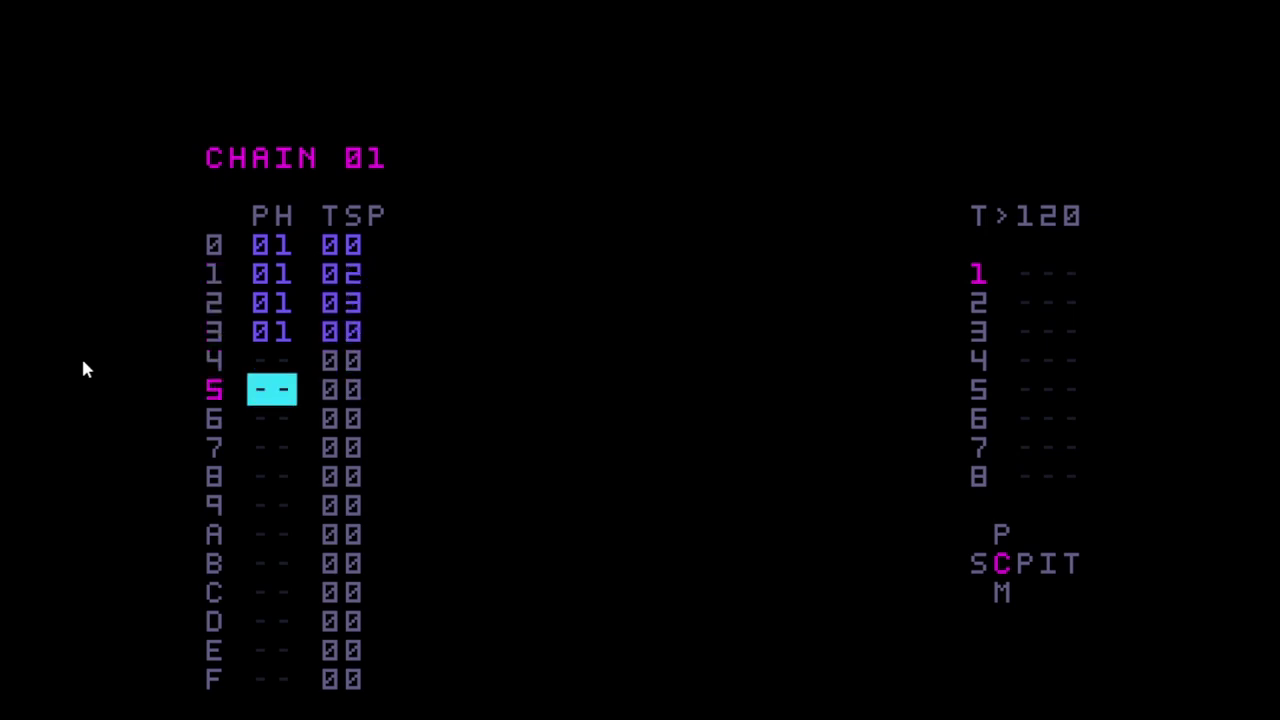
key("Return")
key("Return")
key("Up")
key("Up")
key("Up")
key("Up")
key("Up")
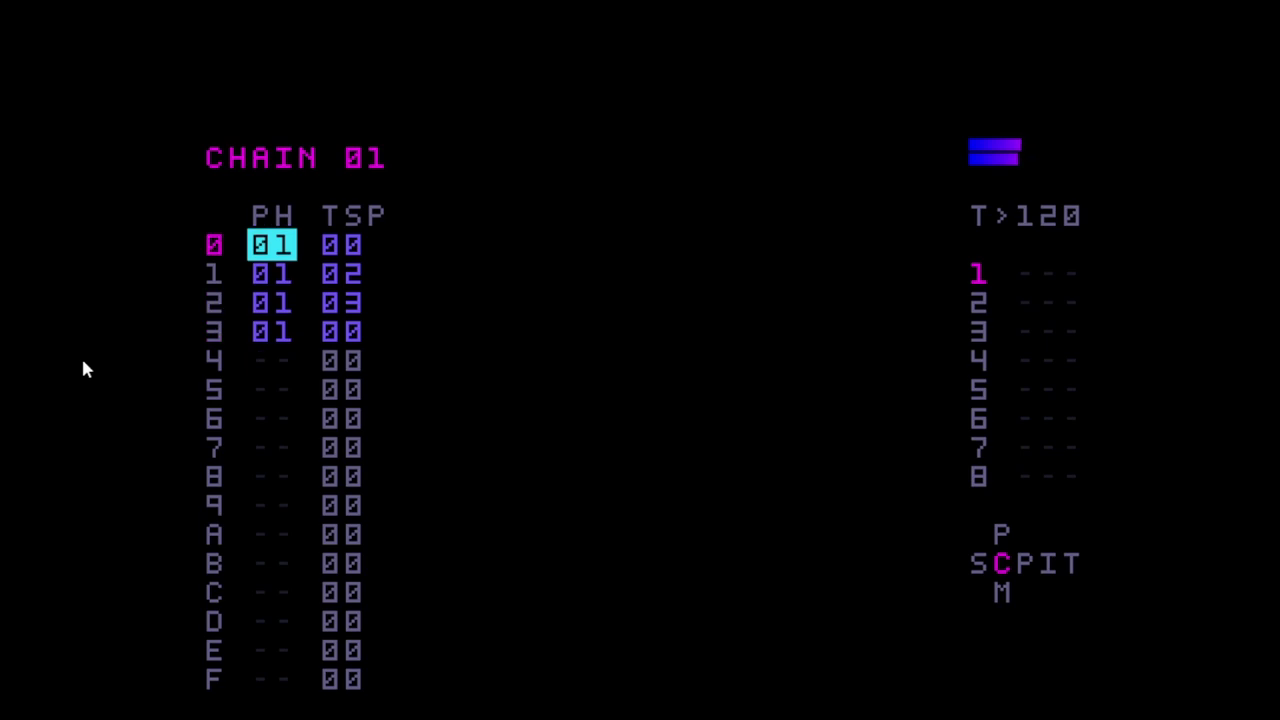
key("Down")
key("Down")
key("Down")
key("Down")
key("Down")
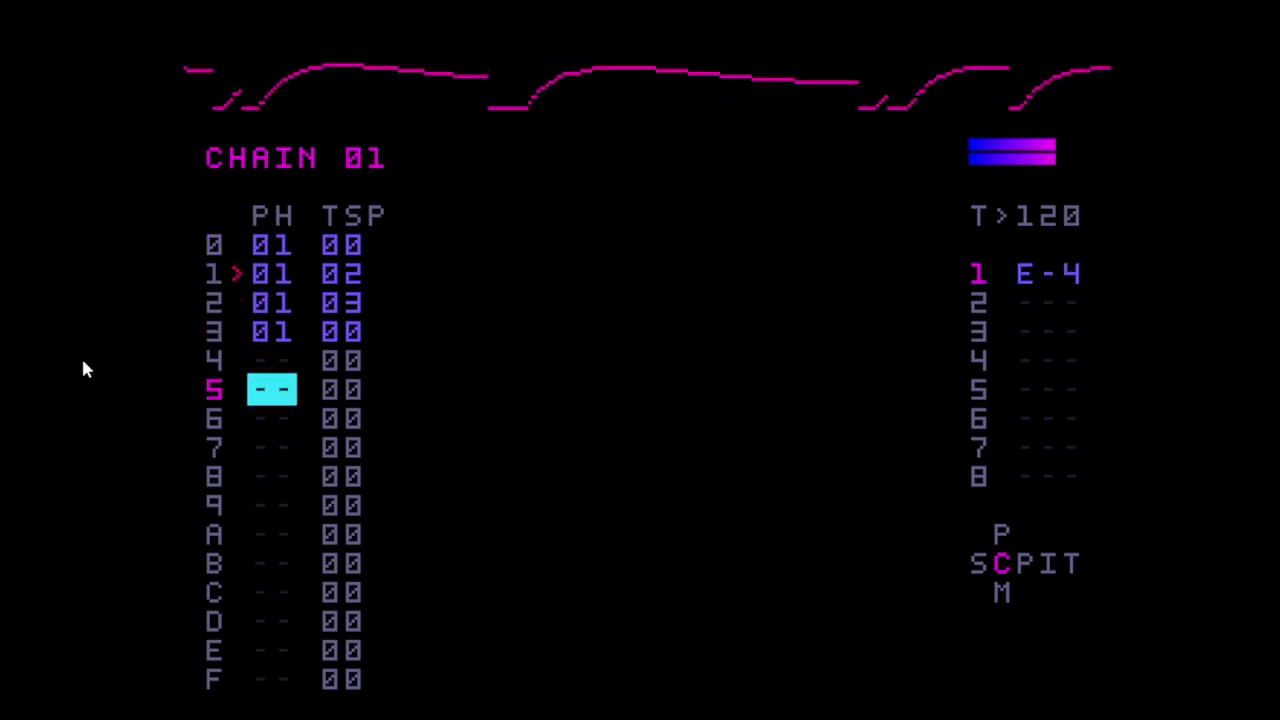
key("Return")
- Raise the third row's transpose to 05 and replay the chain to check it
key("Up")
key("Up")
key("Up")
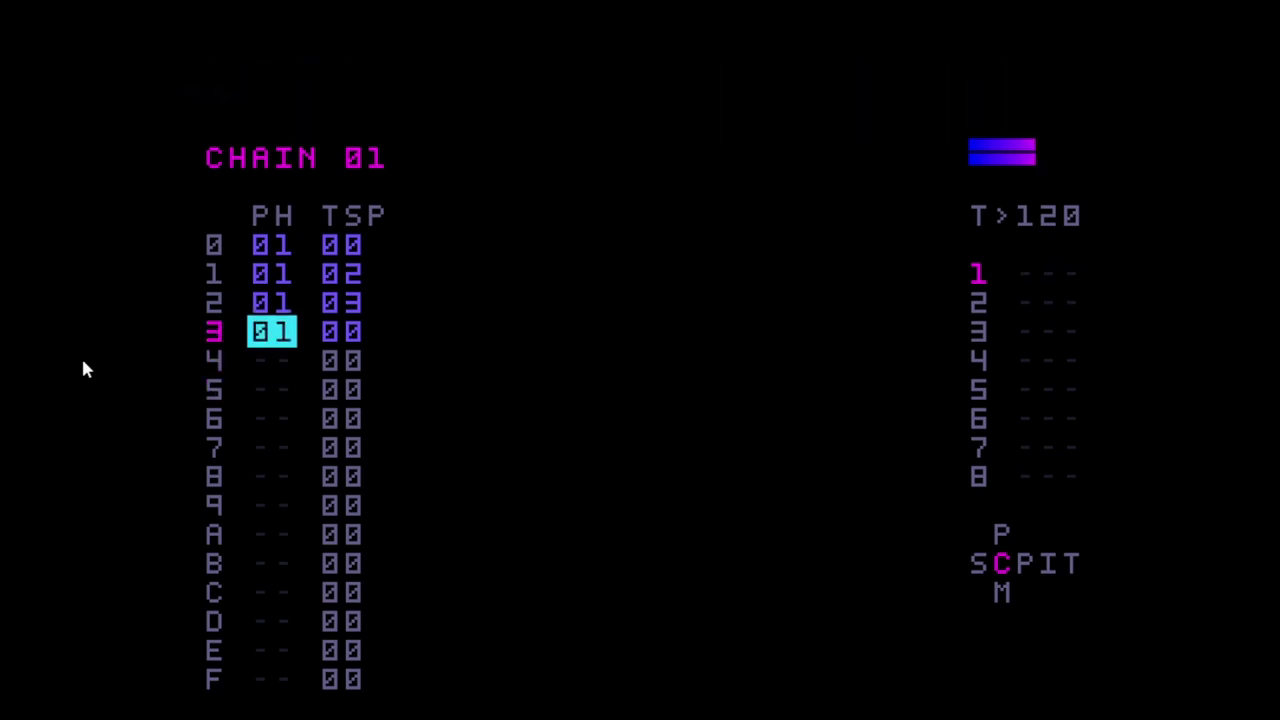
key("Right")
key("x+Right")
key("Down")
key("Down")
key("Down")
key("Left")
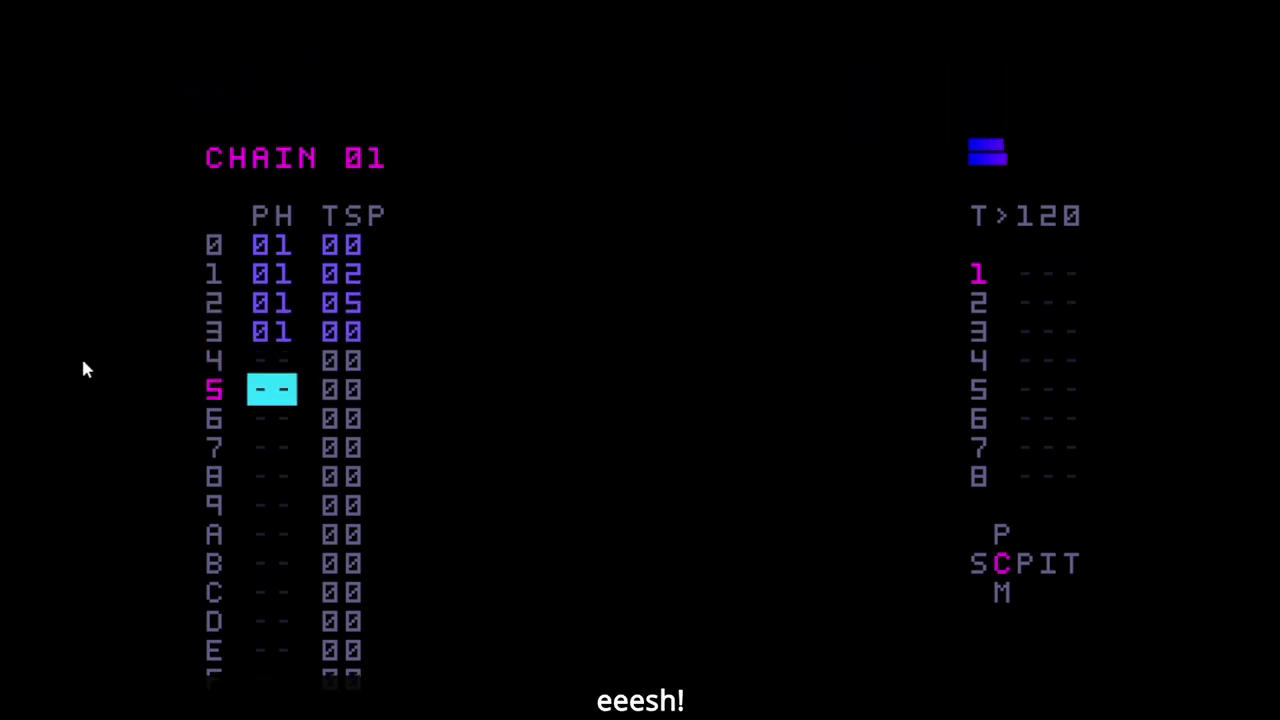
key("Return")
key("Up")
key("Return")
key("Up")
key("Up")
key("Up")
key("Return")
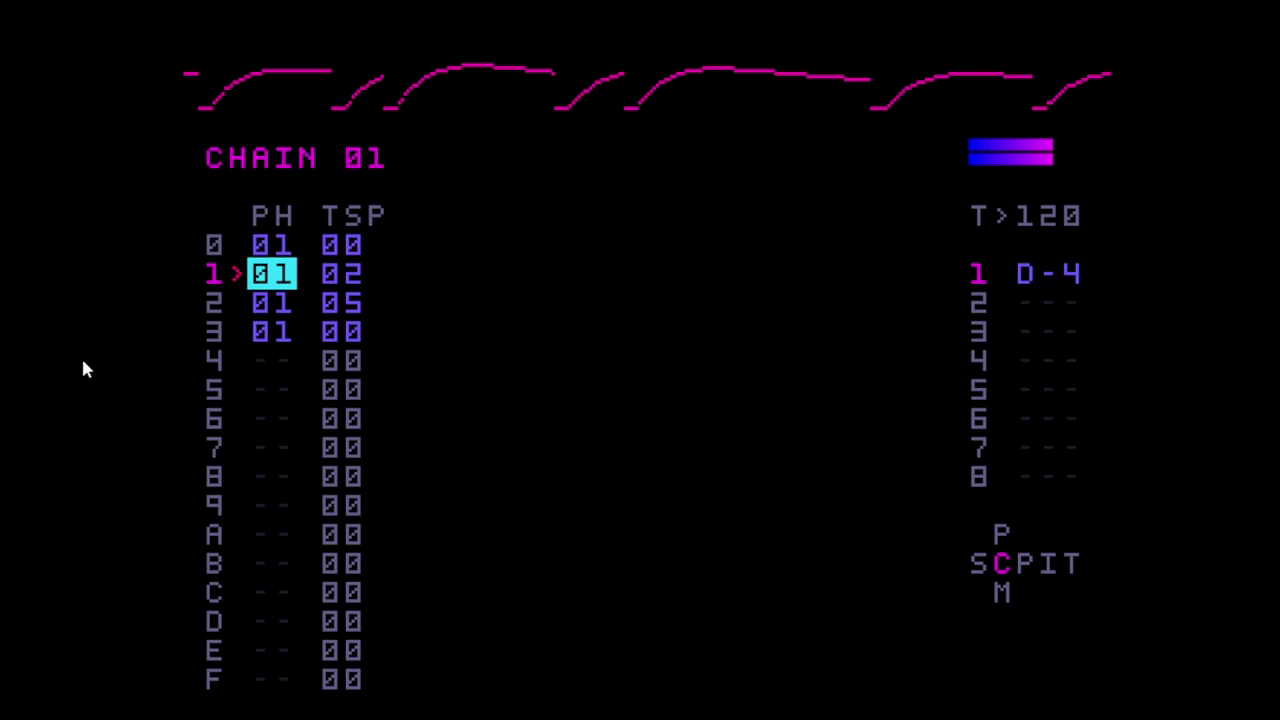
key("Down")
key("Down")
key("Down")
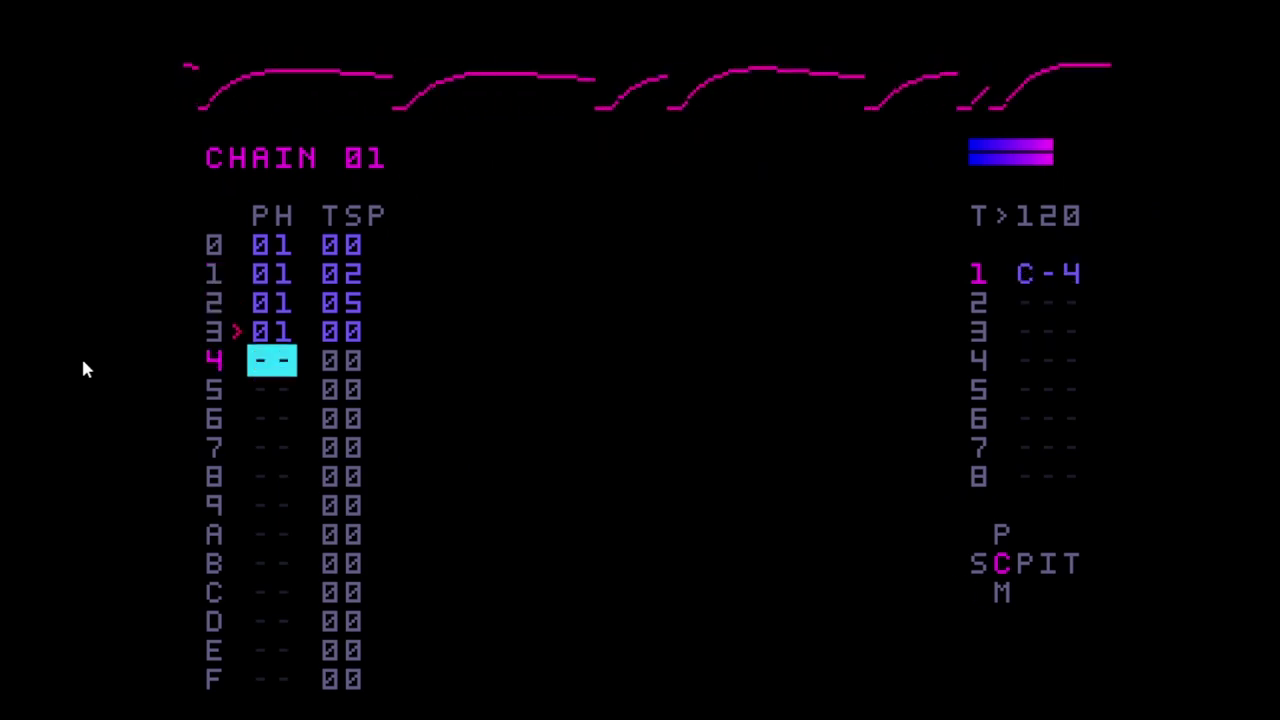
key("Return")
- Create chain 04 on song track 4 with phrase 04 on rows 0–3
key("shift+Left")
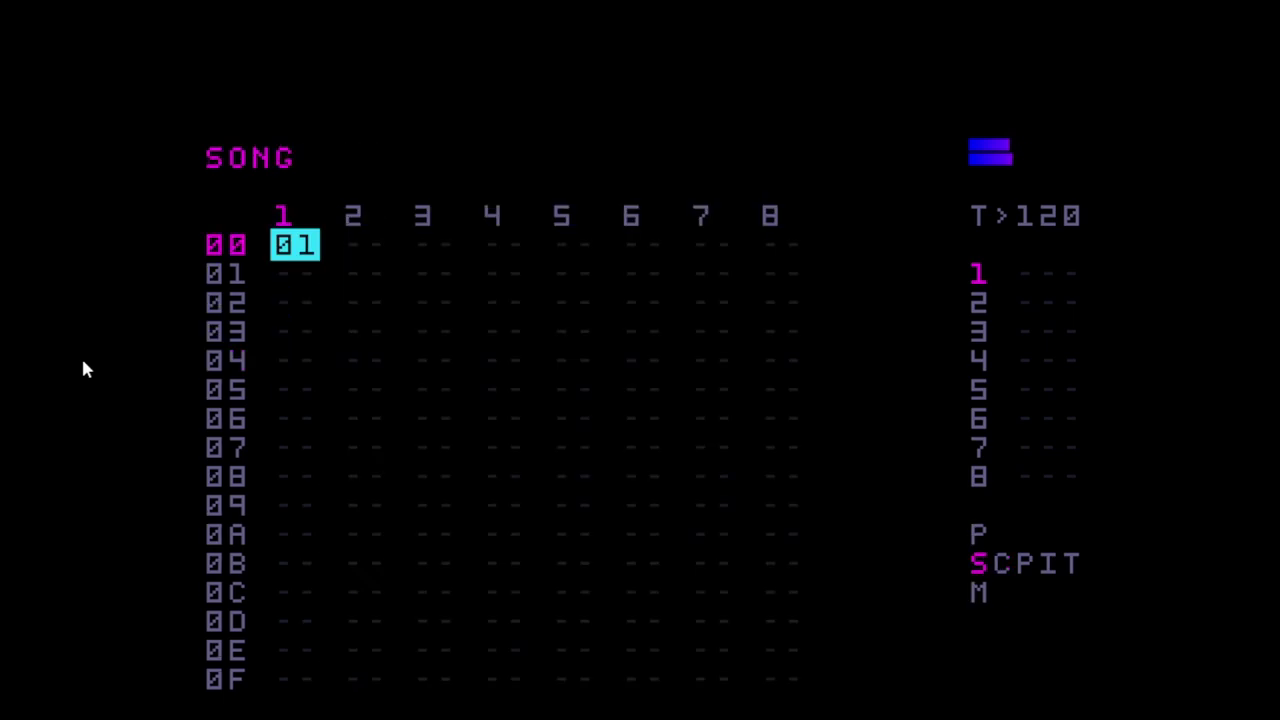
key("Right")
key("Right")
key("Right")
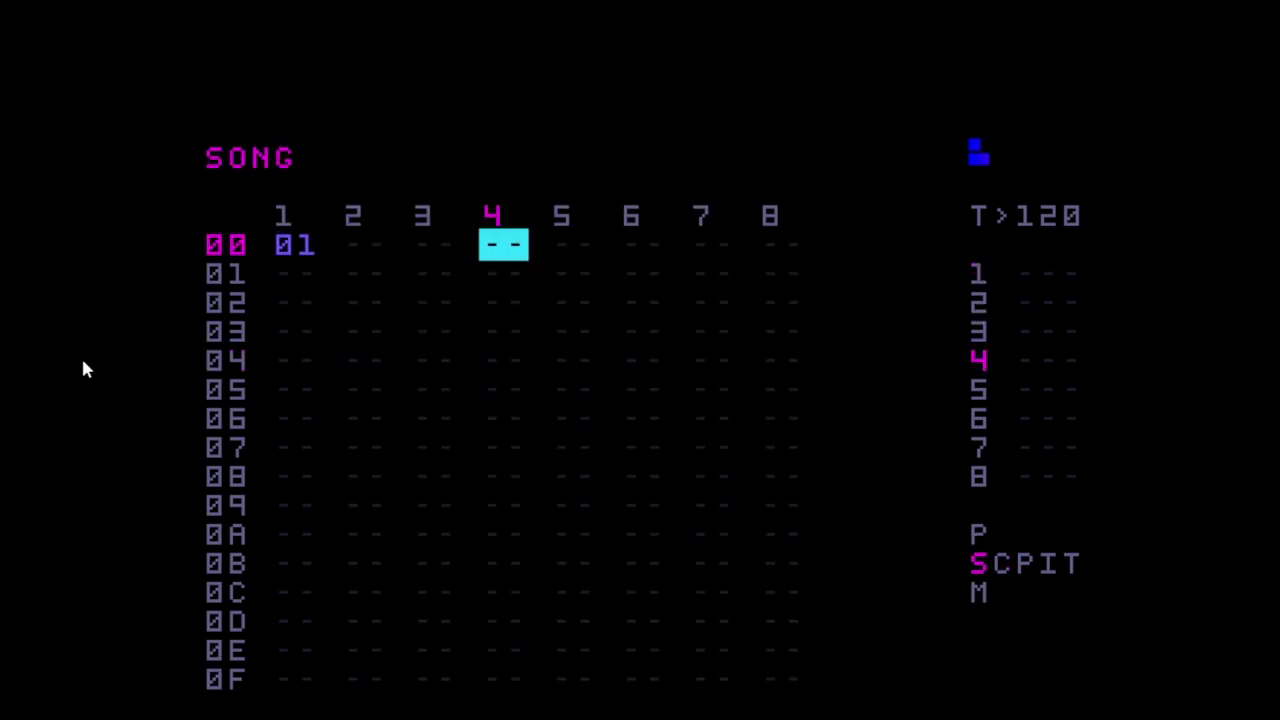
key("shift+Right")
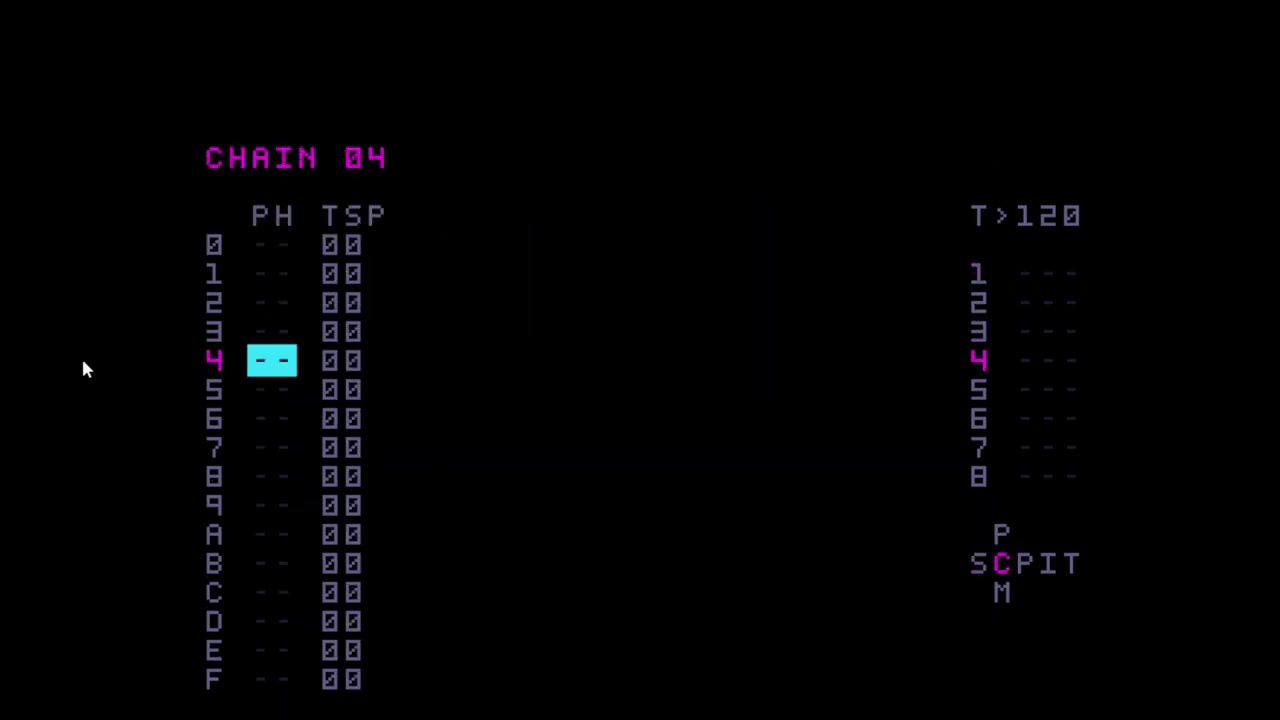
key("Up")
key("Up")
key("Up")
key("Up")
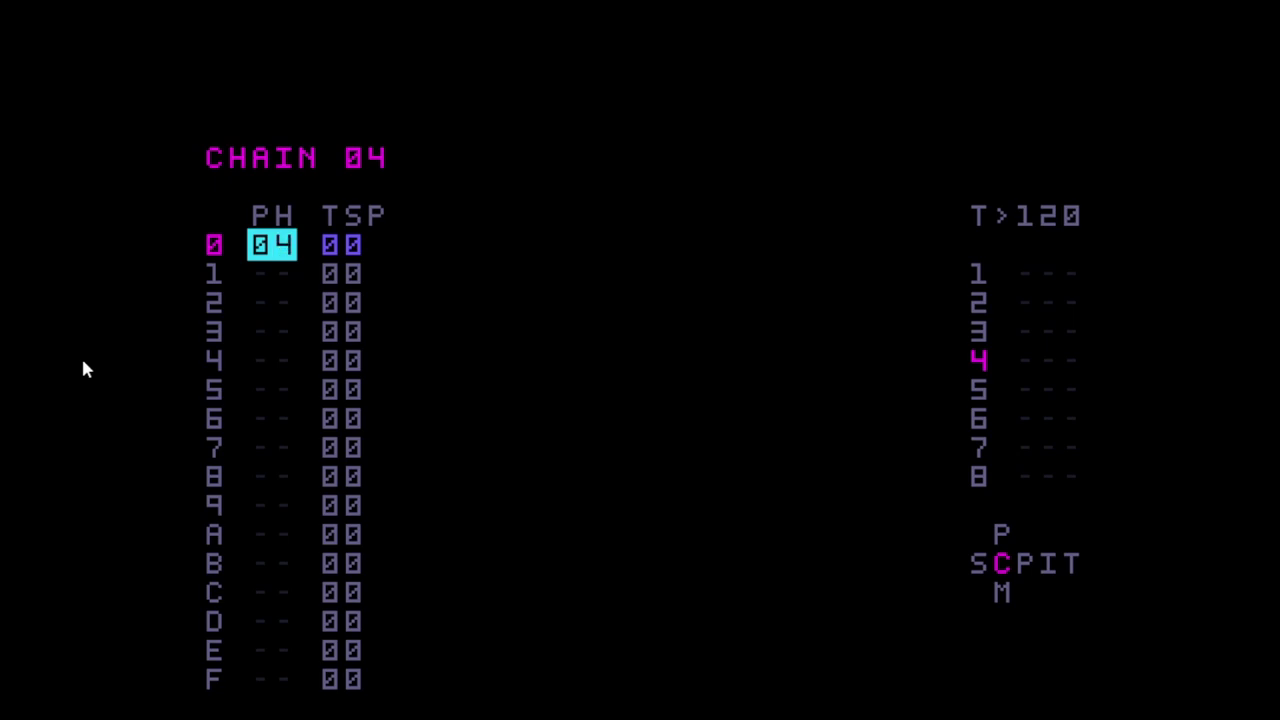
key("Down")
key("Down")
key("Down")
key("Down")
key("Up")
key("Up")
key("Up")
key("Up")
key("Down")
key("x")
key("Down")
key("x")
key("Down")
key("x")
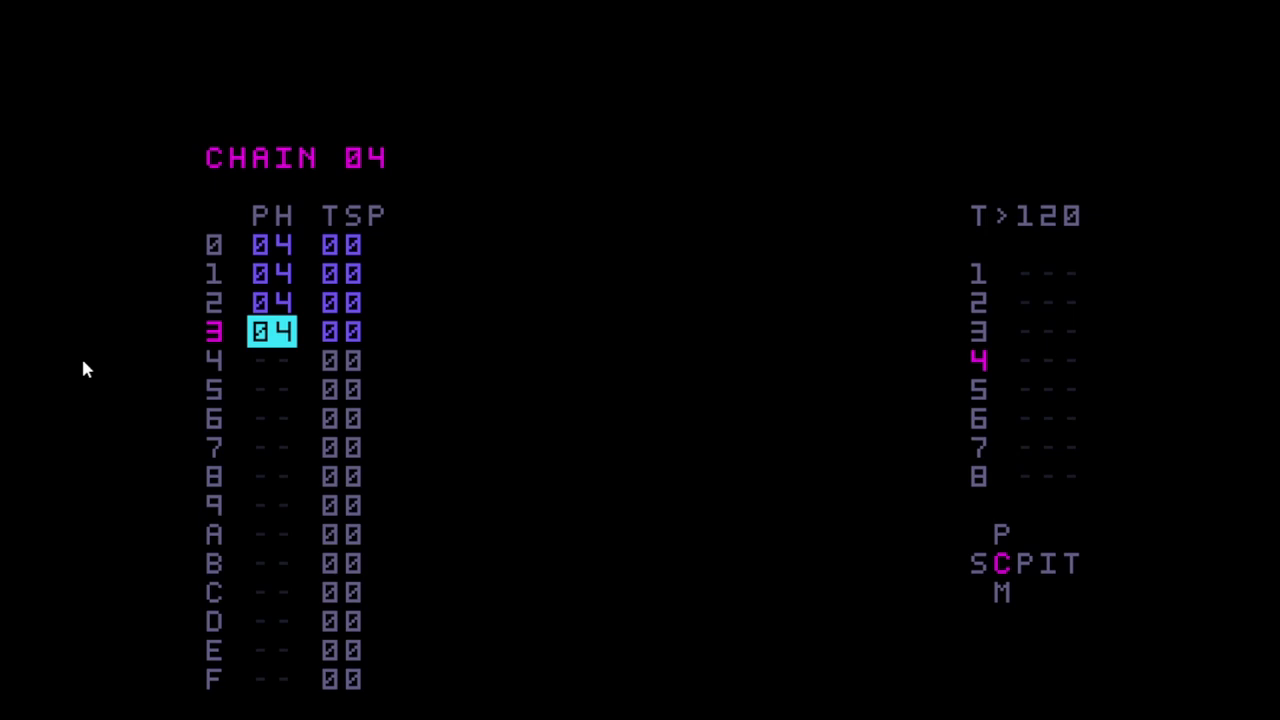
key("Up")
- In phrase 04, enter a C-4 note with instrument 03 on step 0
key("Up")
key("Up")
key("shift+Right")
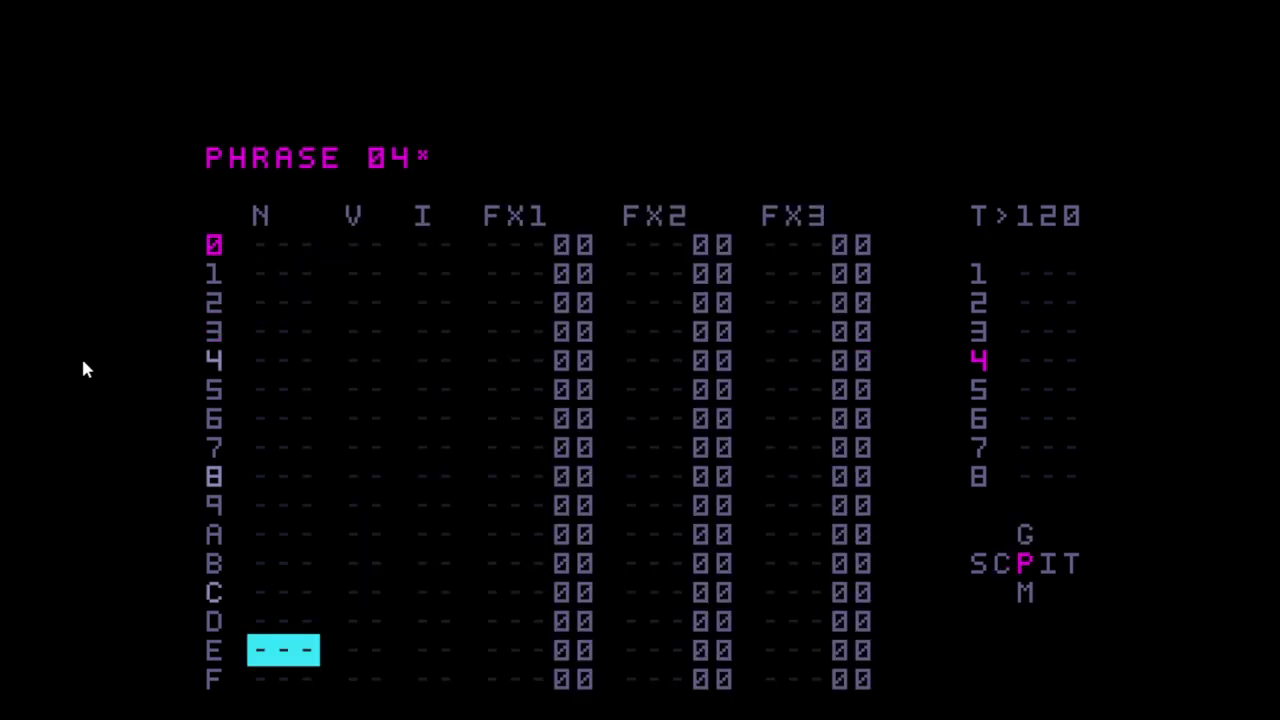
key("Up")
key("Up")
key("Up")
key("Up")
key("Up")
key("Up")
key("Up")
key("Up")
key("Up")
key("Up")
key("Up")
key("Up")
key("Up")
key("Up")
key("x")
key("Right")
key("Right")
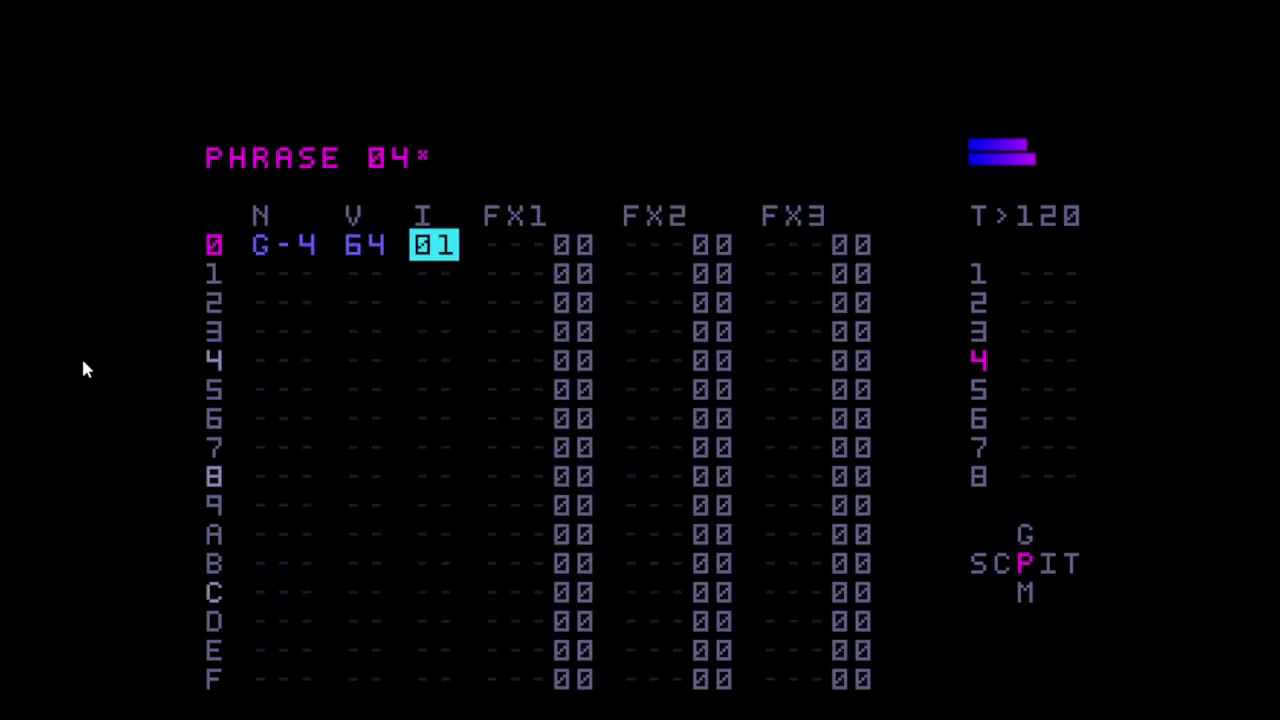
key("x+Right")
key("x+Right")
key("Left")
key("Left")
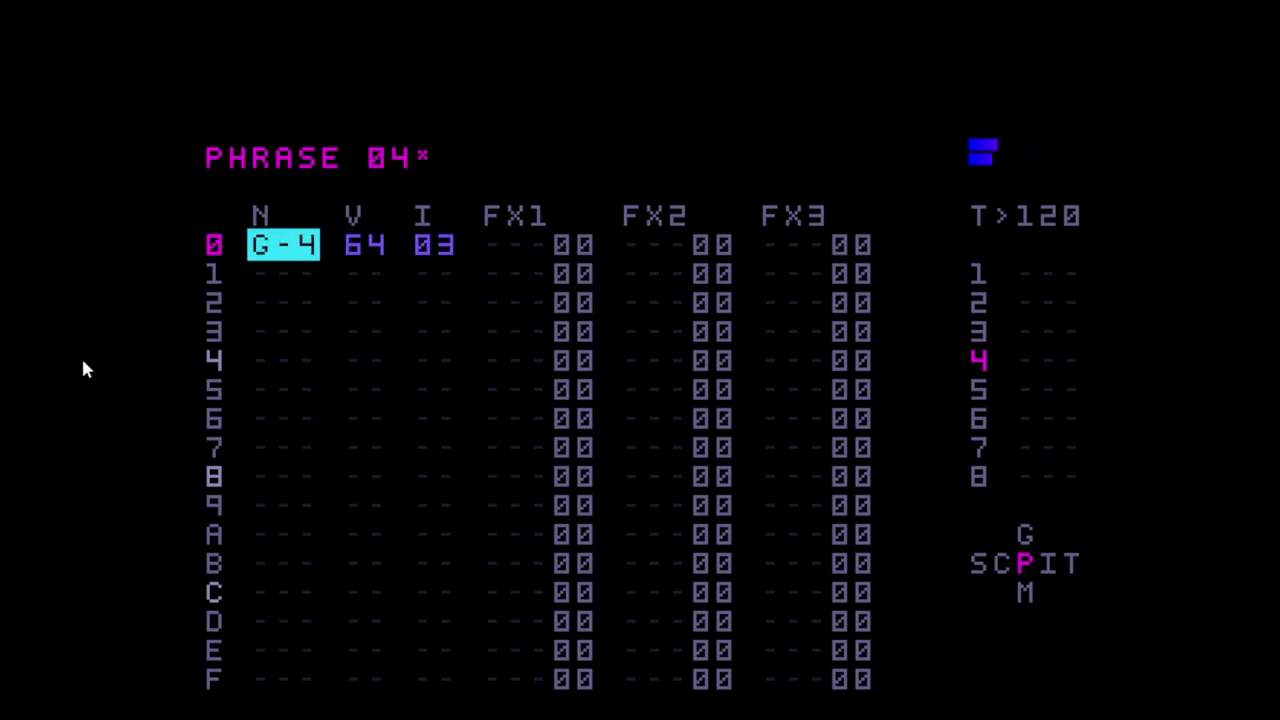
key("x")
key("x+Left")
key("x+Left")
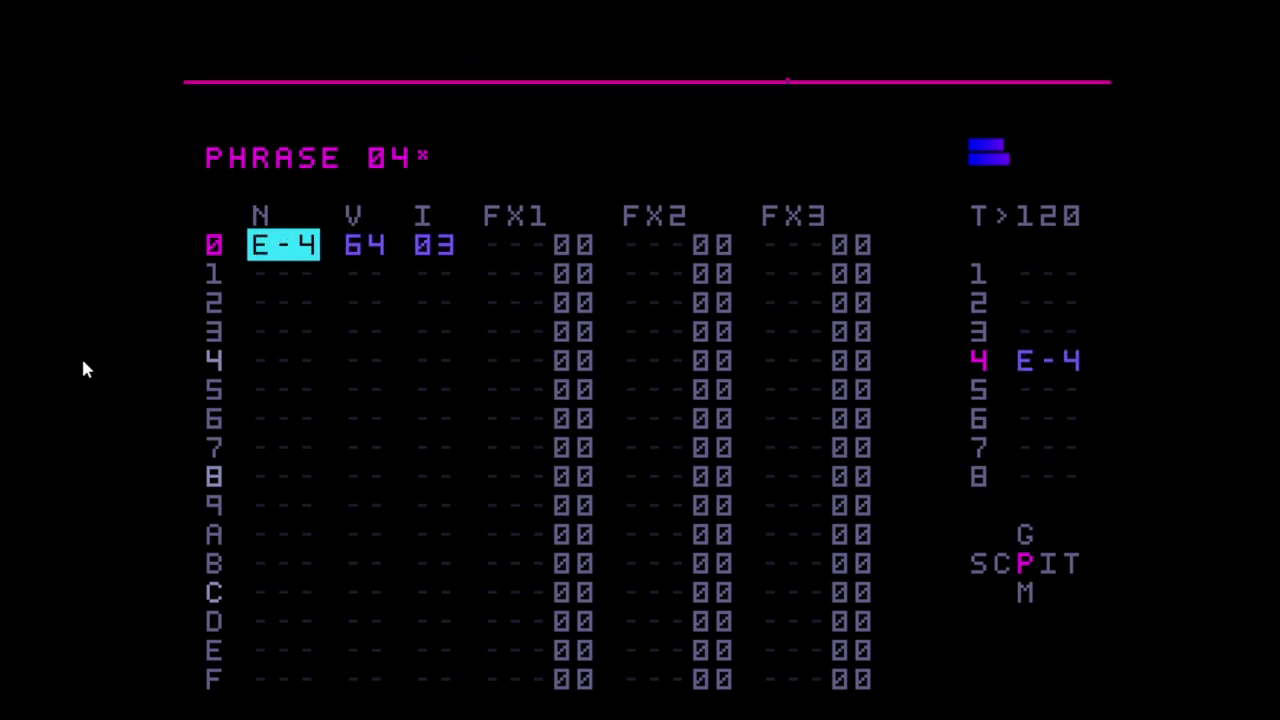
key("x+Left")
key("x+Left")
key("x+Left")
key("Down")
key("Down")
key("Down")
key("Down")
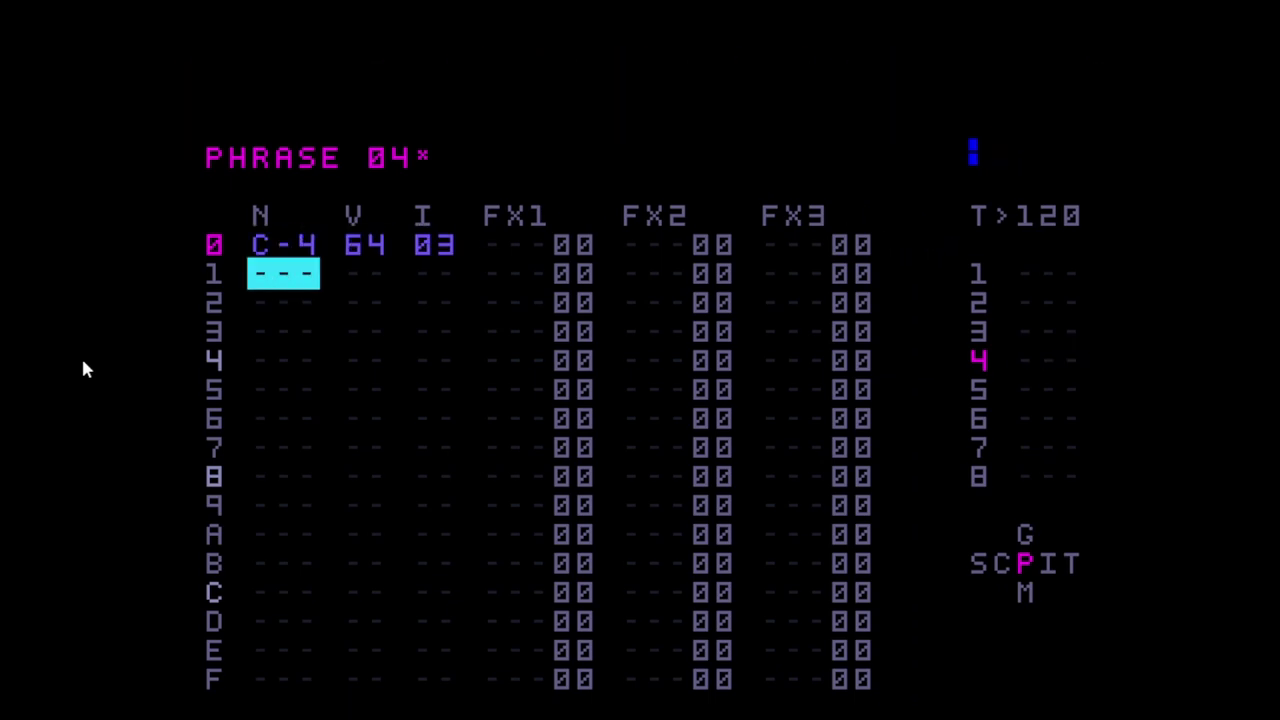
- Add C-4 notes on steps 4, 8 and C, then preview phrase 04
key("x")
key("Down")
key("Down")
key("Down")
key("Down")
key("x")
key("Down")
key("Down")
key("Down")
key("Down")
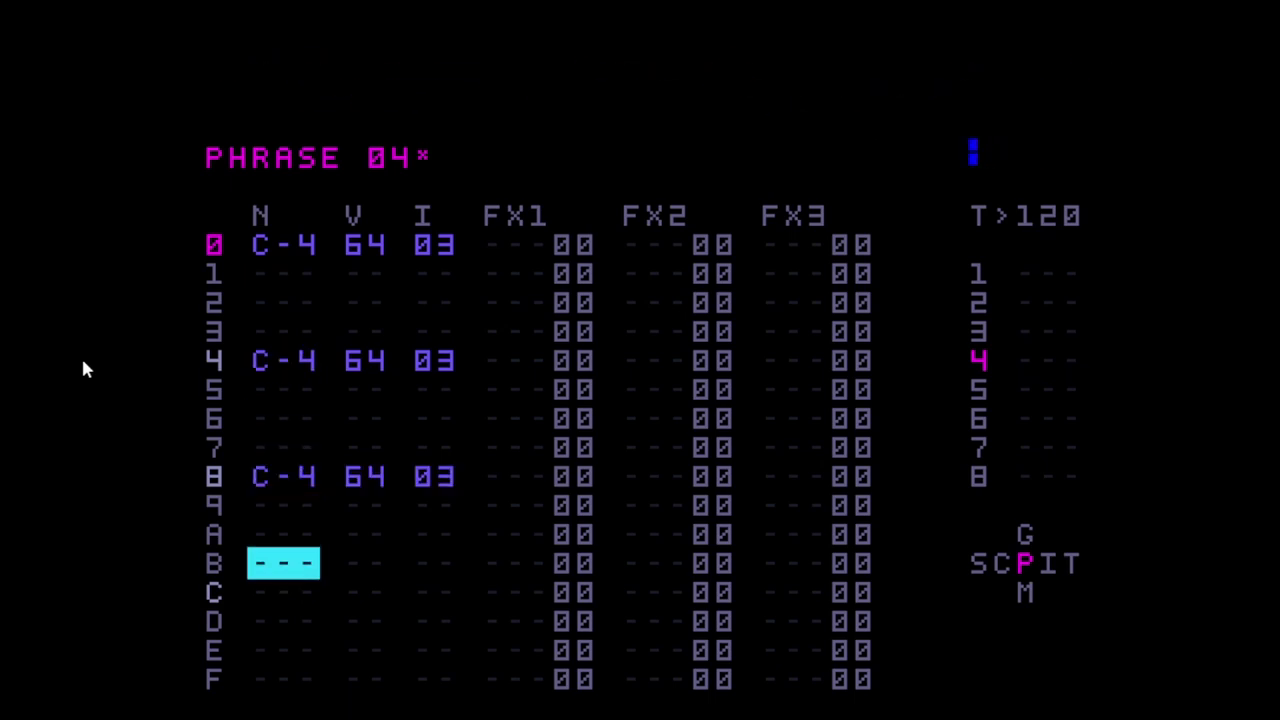
key("x")
key("space")
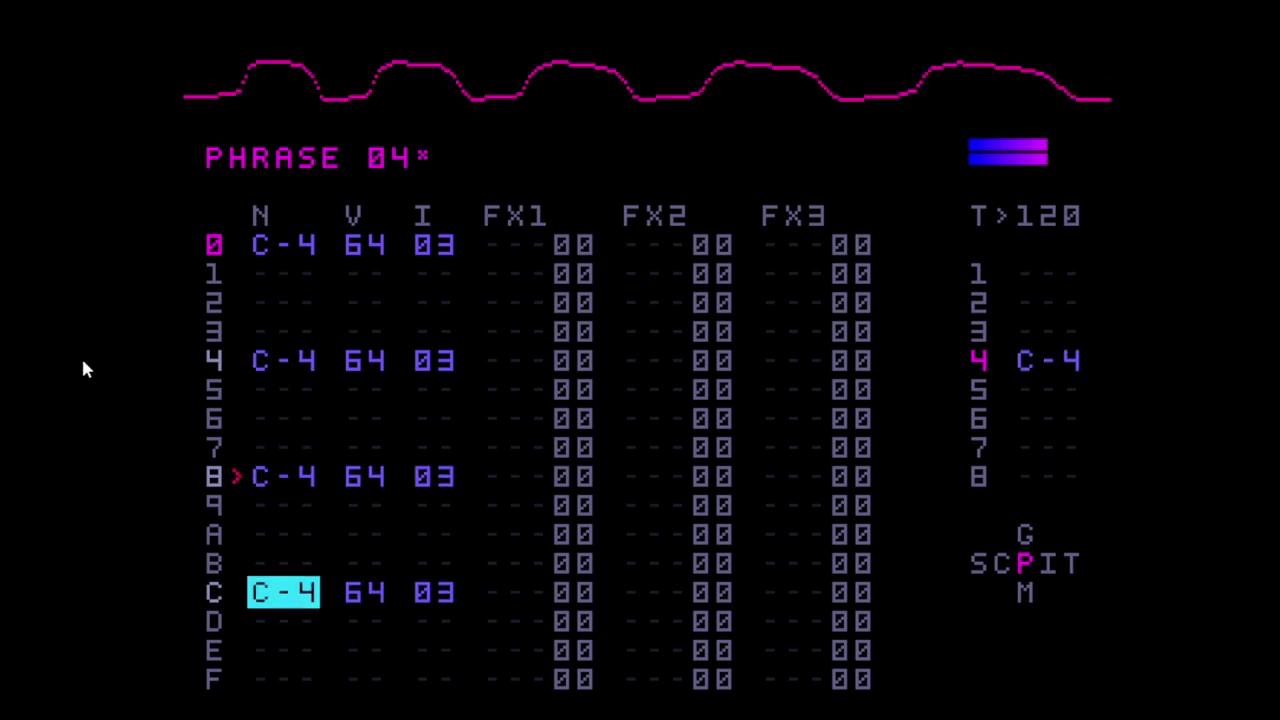
key("space")
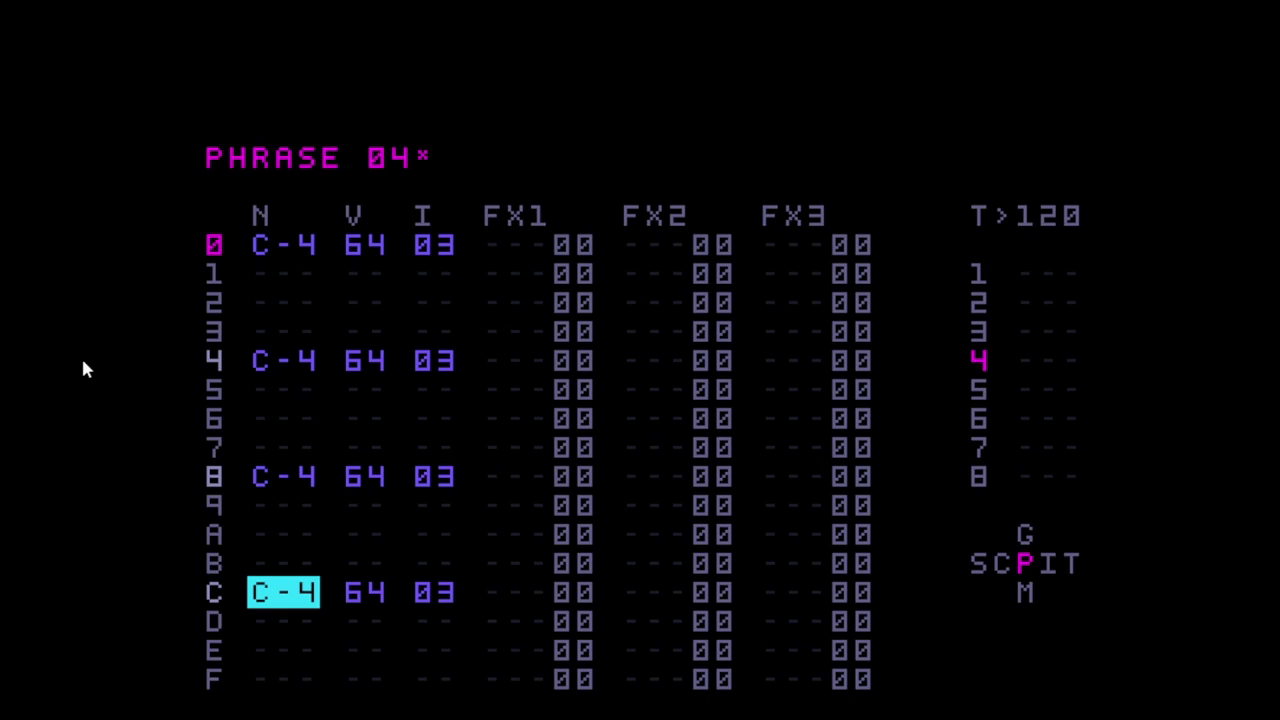
- Enter a C-4 note on row 2 and switch it to instrument 06
key("Up")
key("Up")
key("Up")
key("Up")
key("Up")
key("Up")
key("Up")
key("Up")
key("Up")
key("Up")
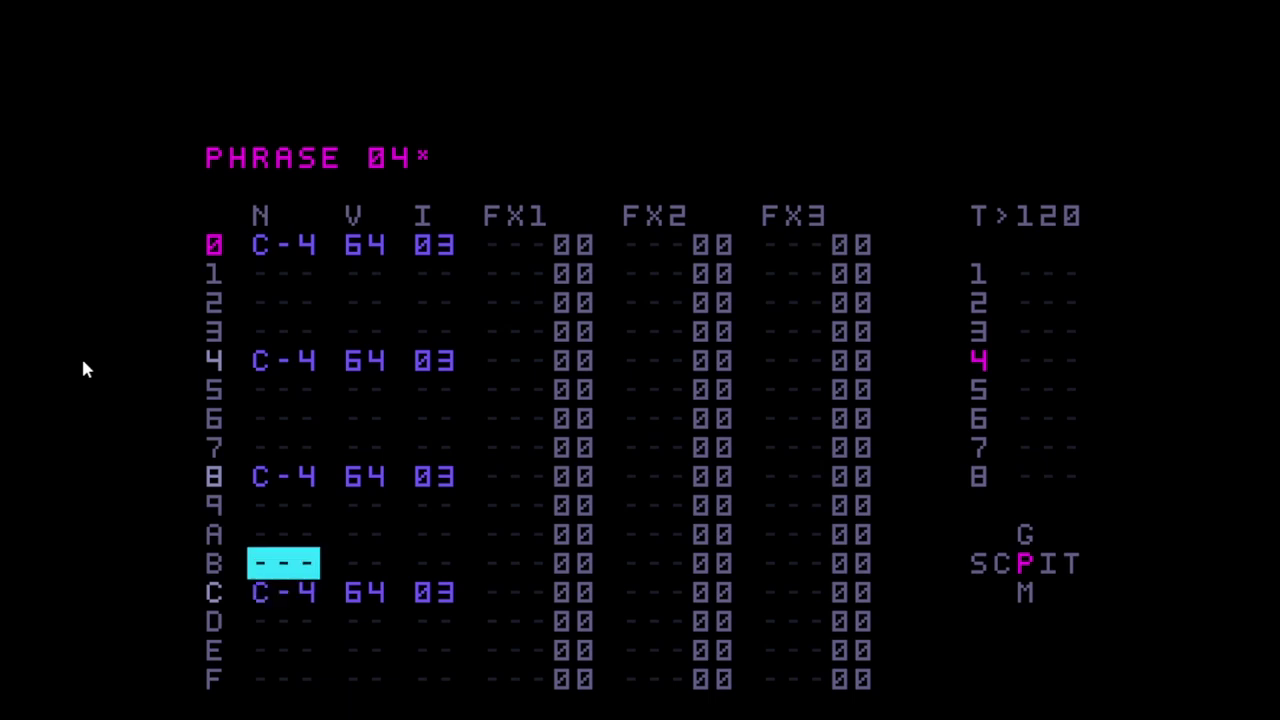
key("Right")
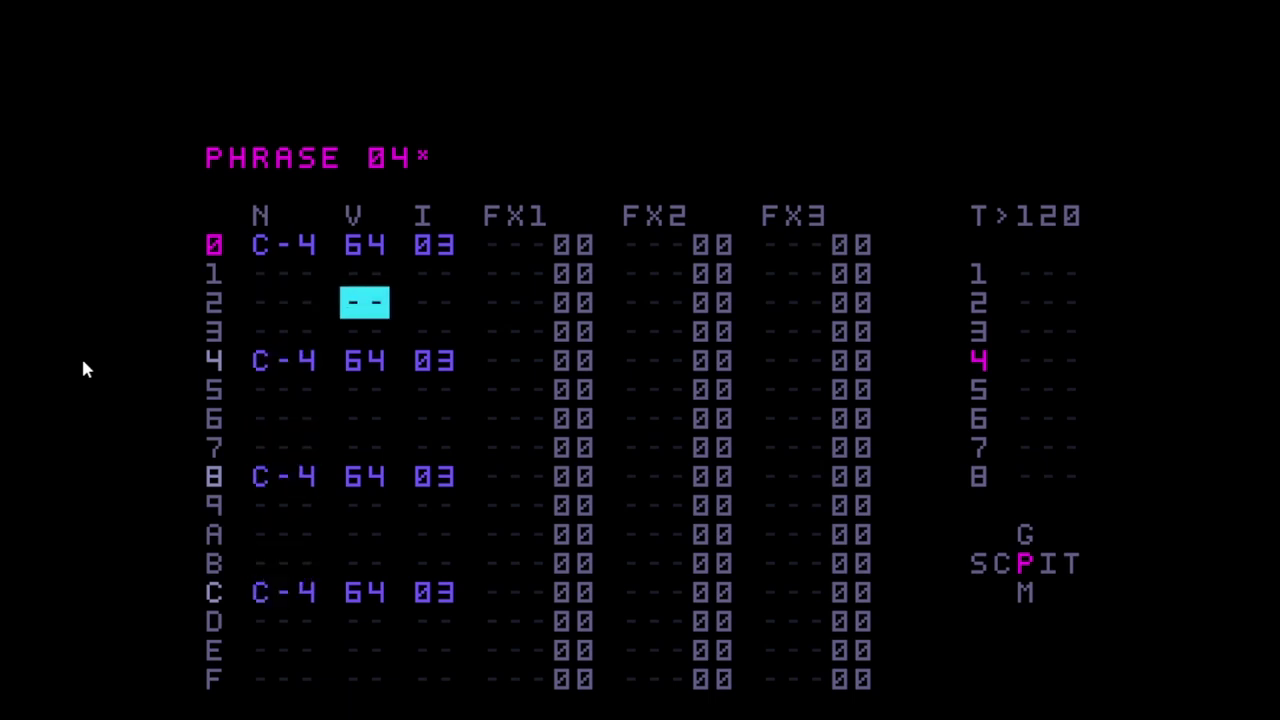
key("Right")
key("Left")
key("Left")
key("x")
key("Right")
key("Right")
key("x+Right")
key("x+Right")
key("x+Right")
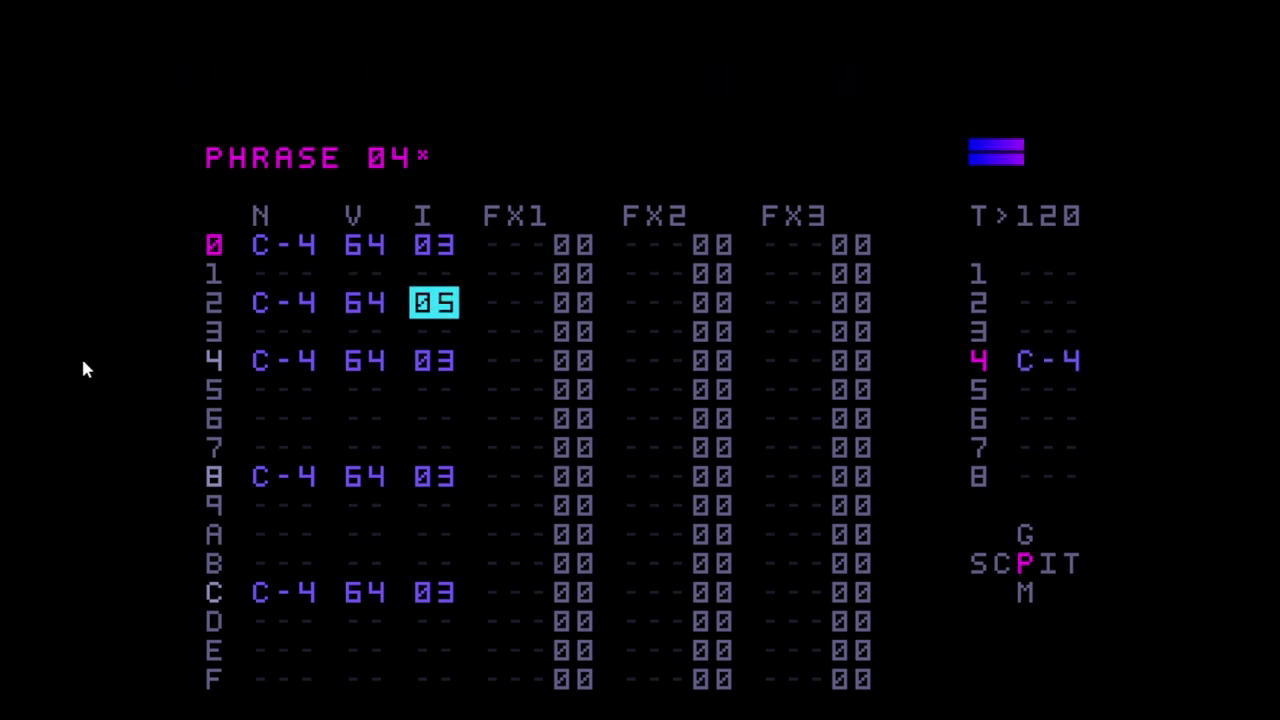
- Add C-4 instrument 06 notes on rows 6, A and E
key("Down")
key("Down")
key("Down")
key("Down")
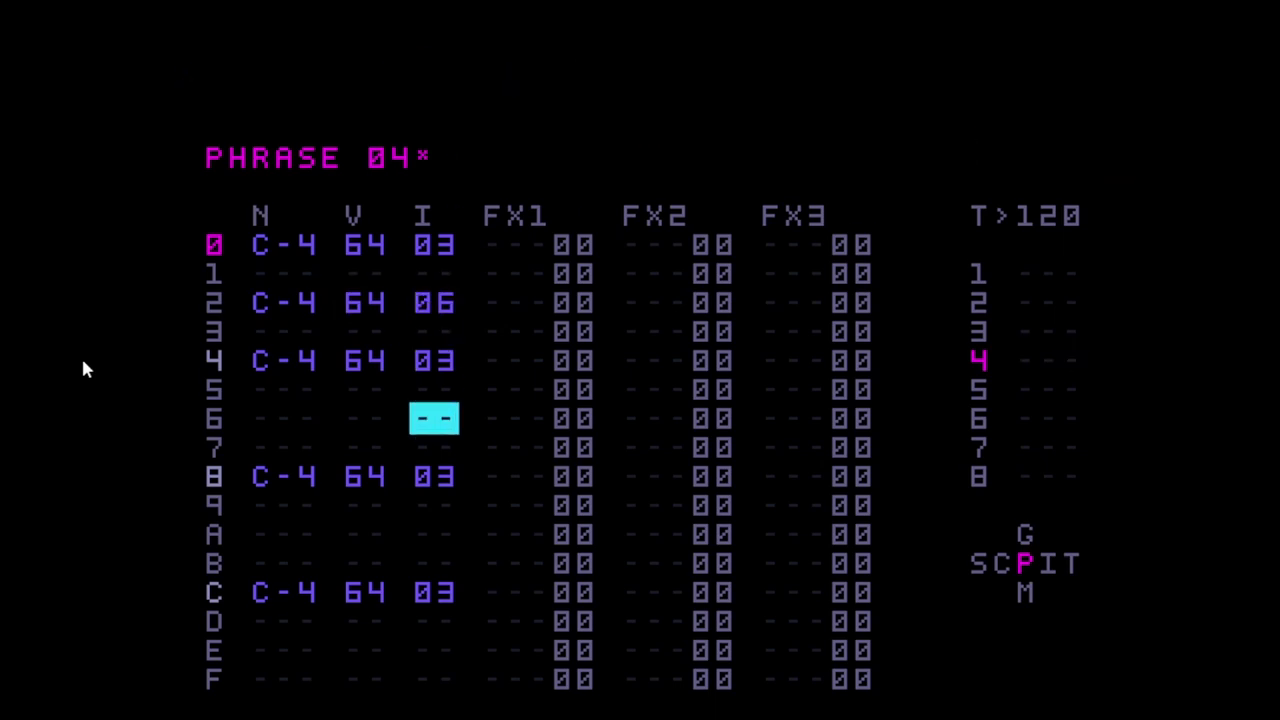
key("x")
key("Left")
key("x")
key("Left")
key("x")
key("Down")
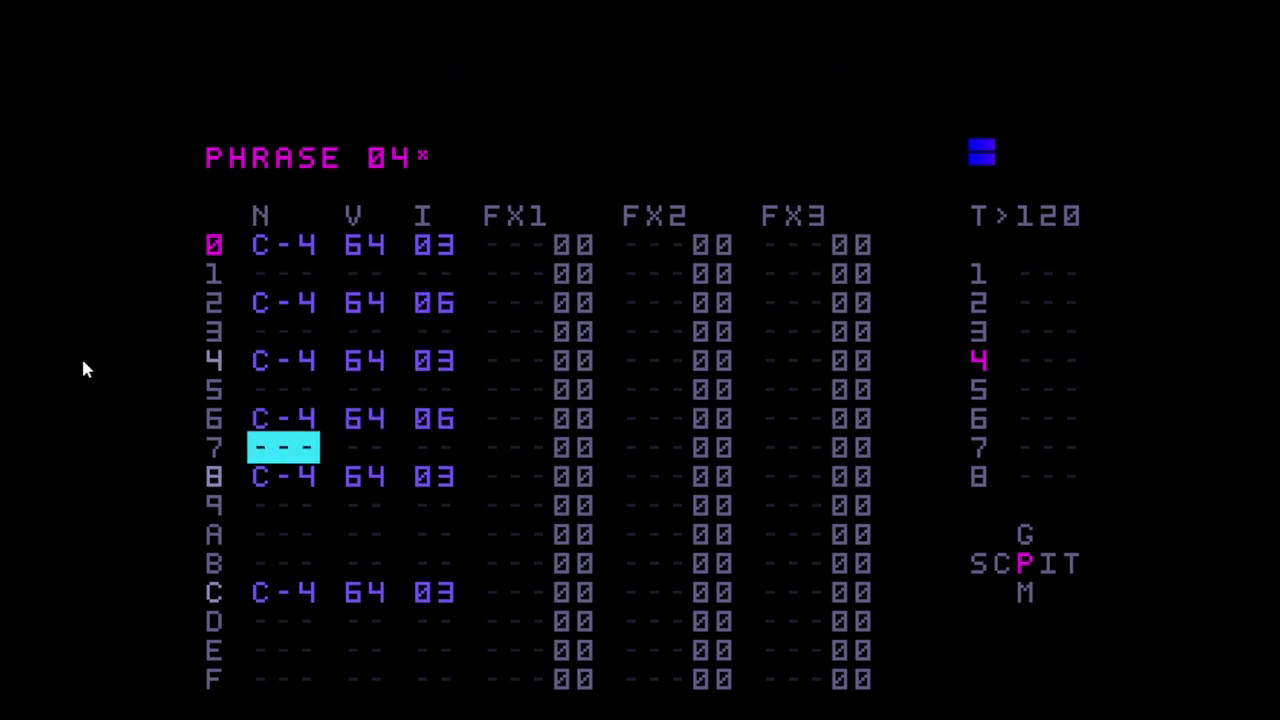
key("Down")
key("Down")
key("Down")
key("x")
key("Down")
key("Down")
key("Down")
key("Down")
key("x")
- Place a C-4 instrument 05 note on row 1, removing a stray note from row 3
key("Up")
key("Up")
key("Up")
key("Up")
key("Up")
key("Up")
key("Up")
key("Up")
key("Up")
key("Up")
key("Up")
key("Up")
key("Up")
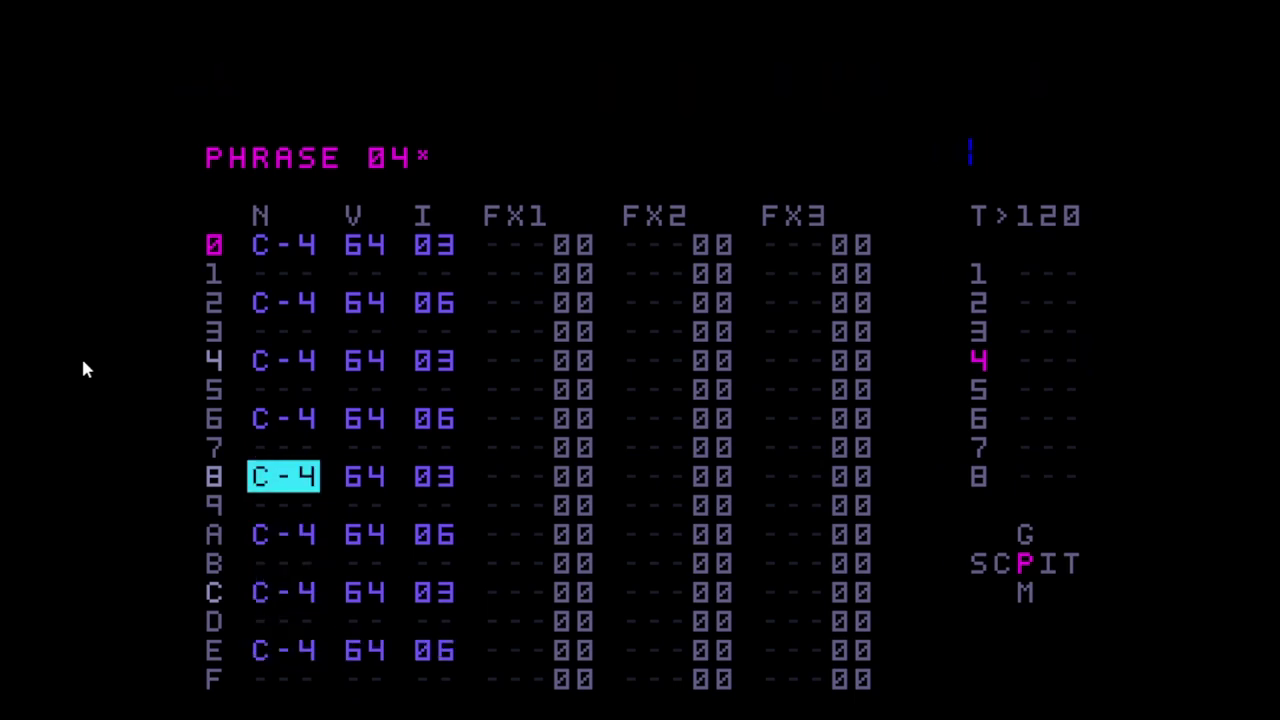
key("x")
key("Right")
key("Right")
key("x+Left")
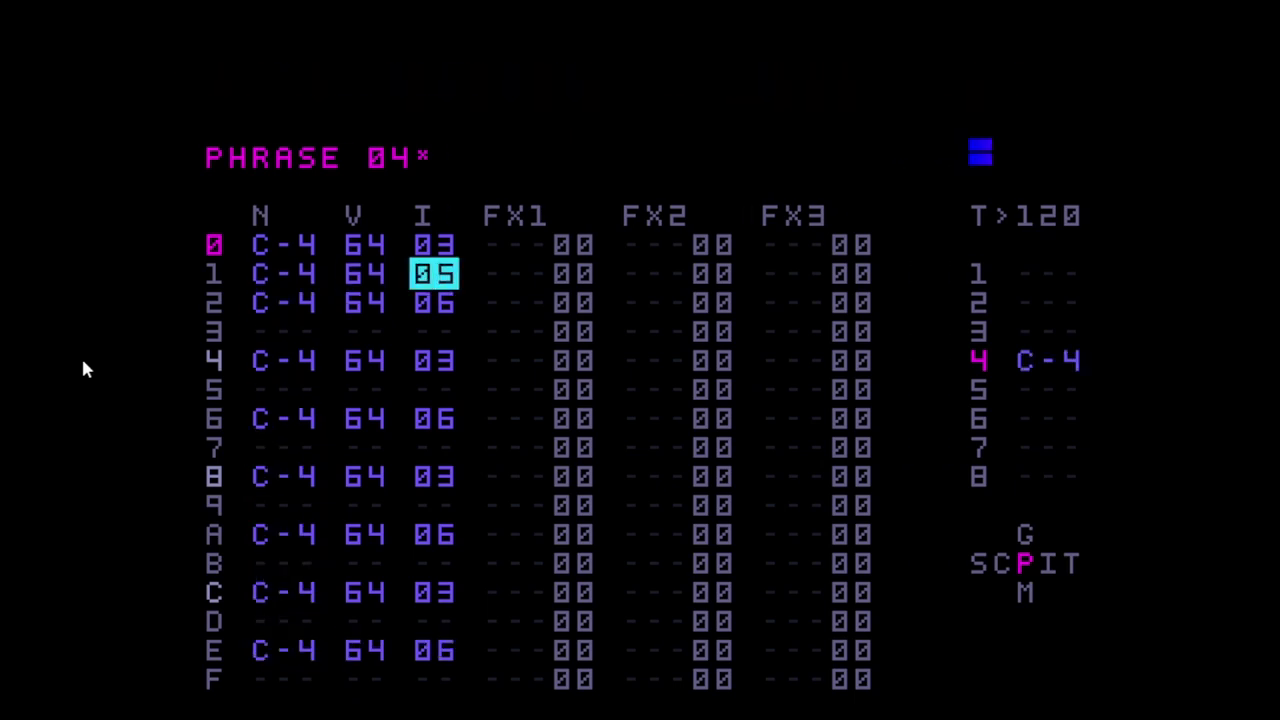
key("Left")
key("Left")
key("z+x")
key("Down")
key("Down")
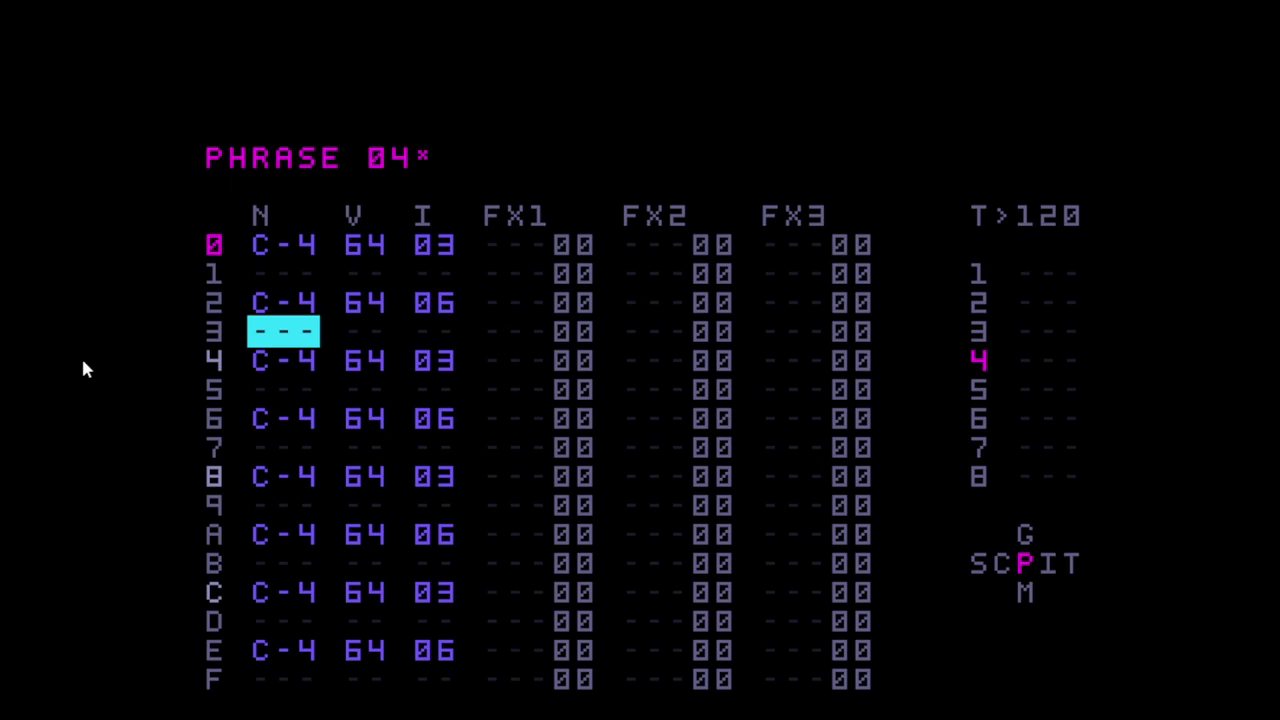
key("x")
key("z+x")
key("Up")
key("Up")
key("Return")
- Audition the phrase and add the C-4 instrument 05 note on row 5
key("x")
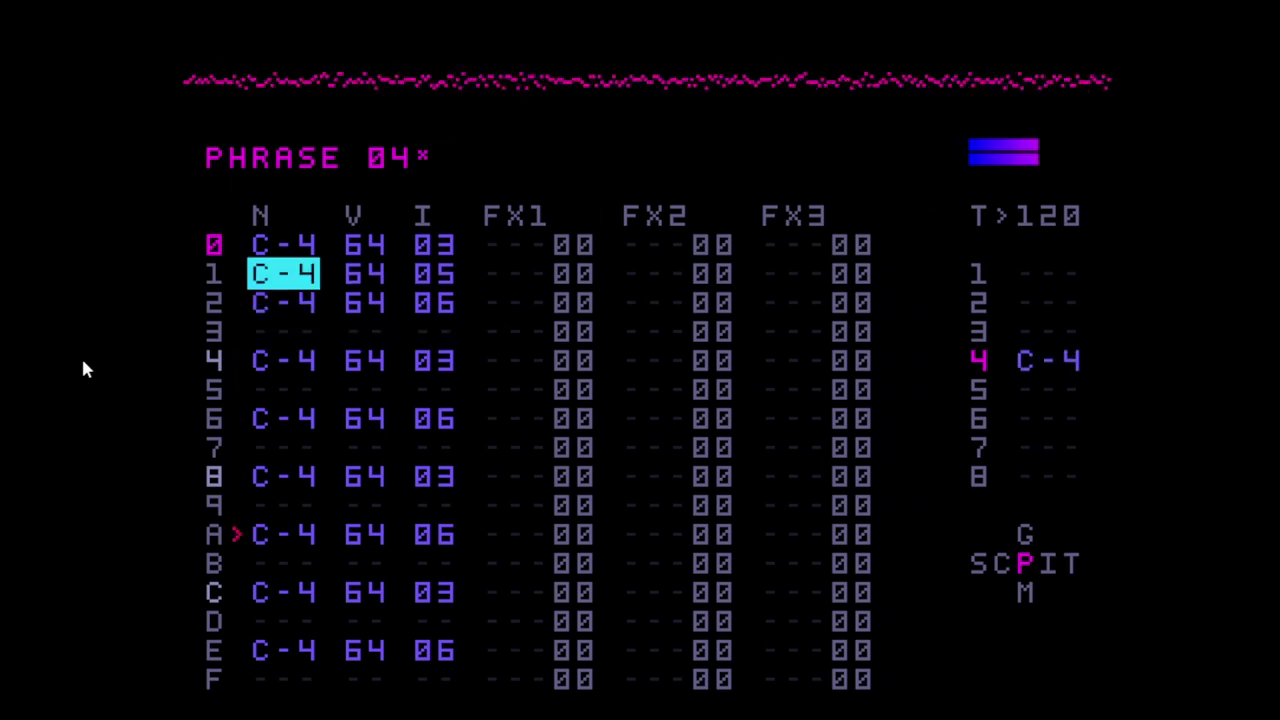
key("Return")
key("Return")
key("Return")
key("Down")
key("Down")
key("Down")
key("Down")
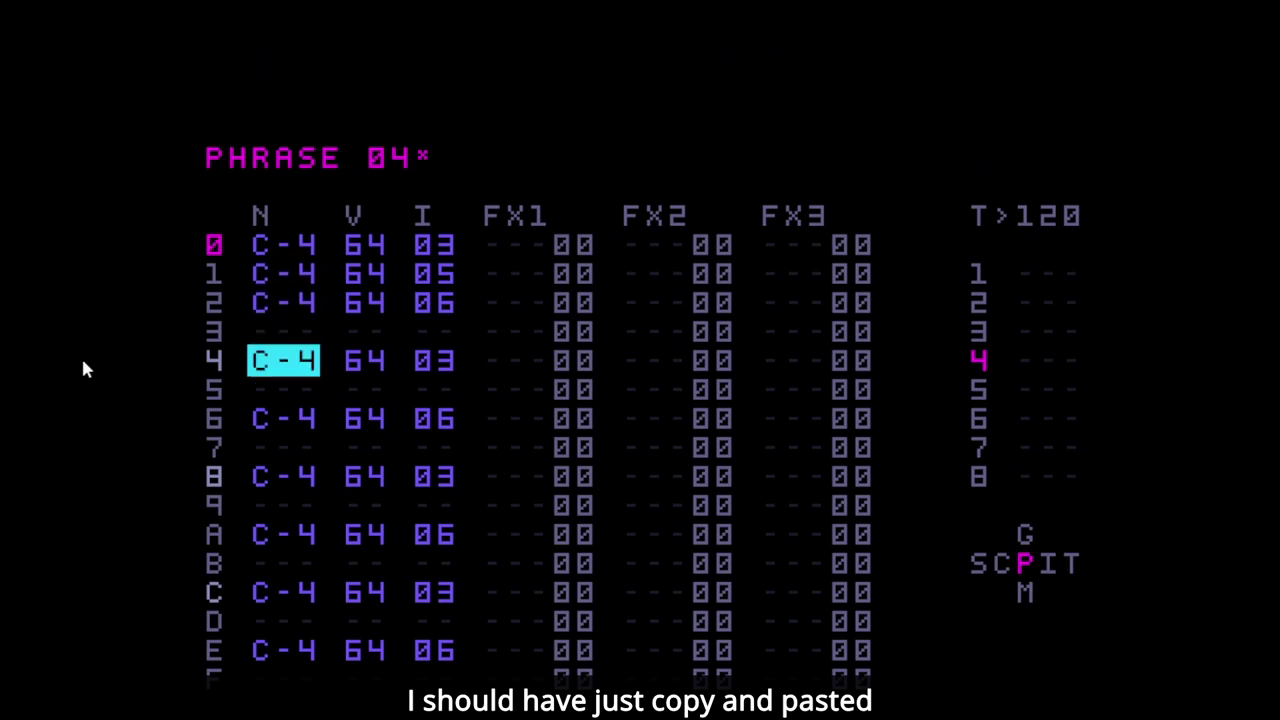
key("x")
key("Return")
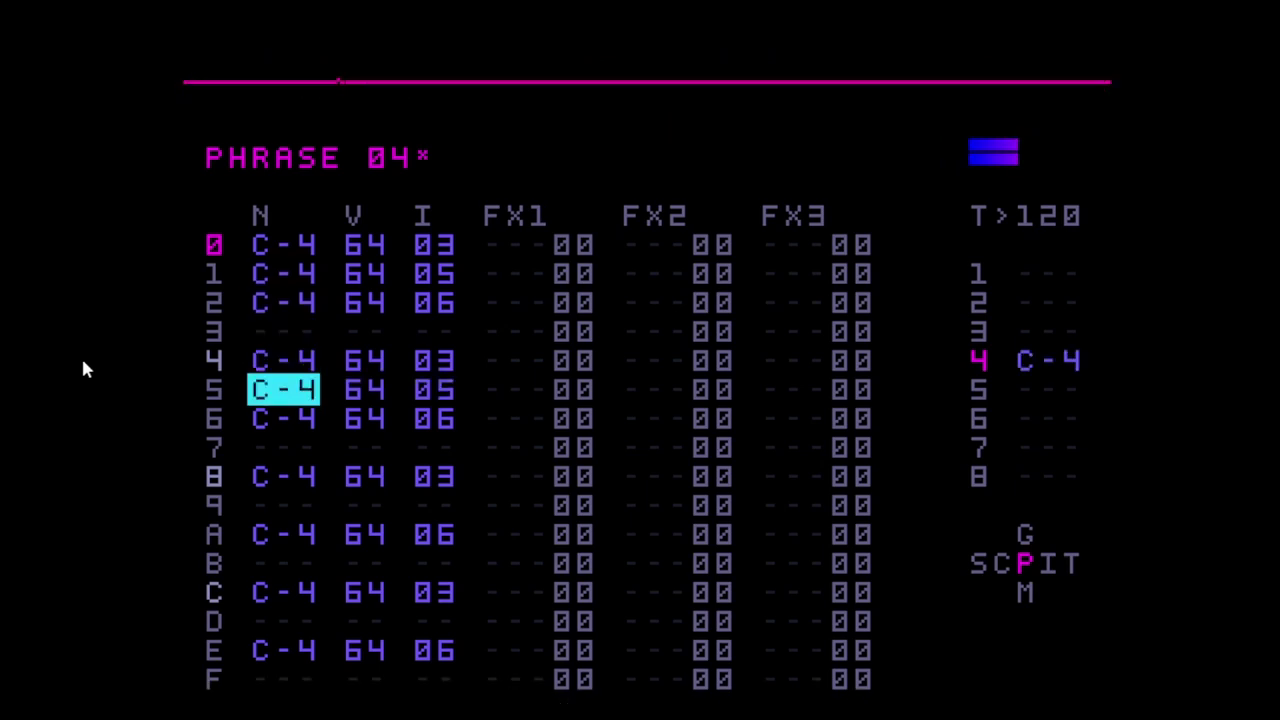
key("Return")
- Add C-4 instrument 05 notes on rows 9 and D, playing the phrase to check
key("Down")
key("Down")
key("Down")
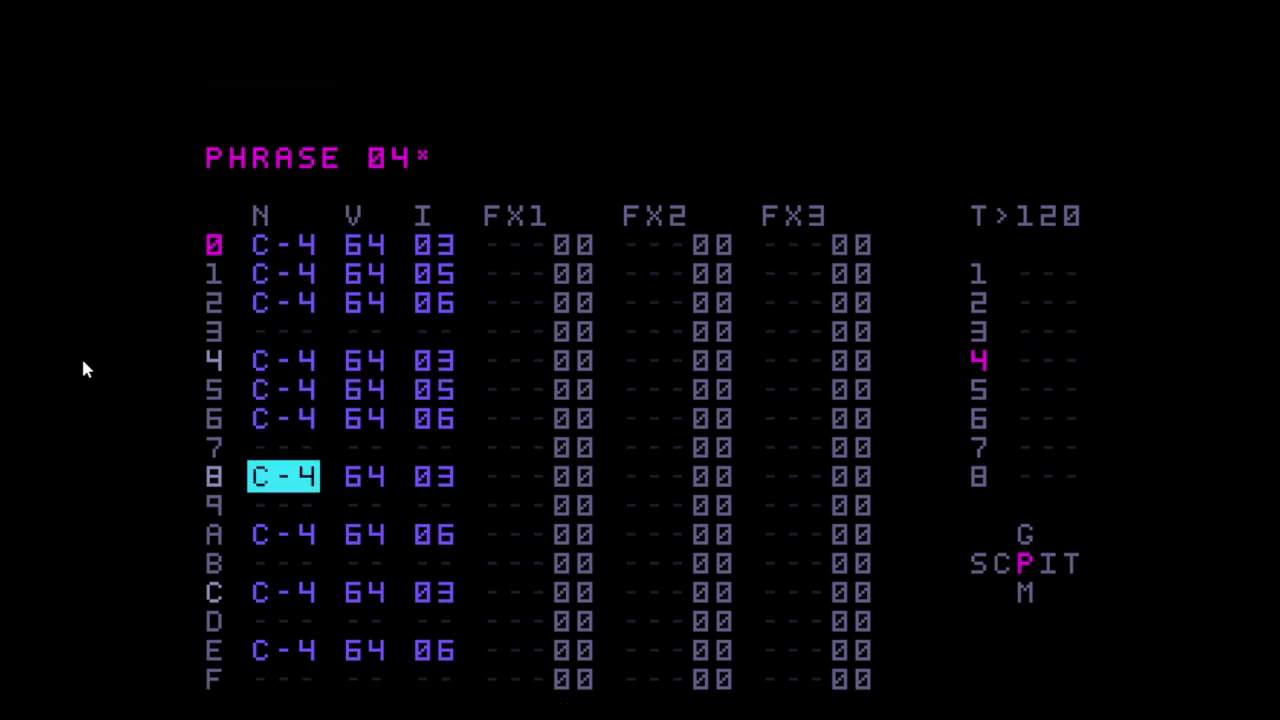
key("Down")
key("x")
key("Return")
key("Return")
key("Down")
key("Down")
key("Down")
key("Down")
key("x")
key("Return")
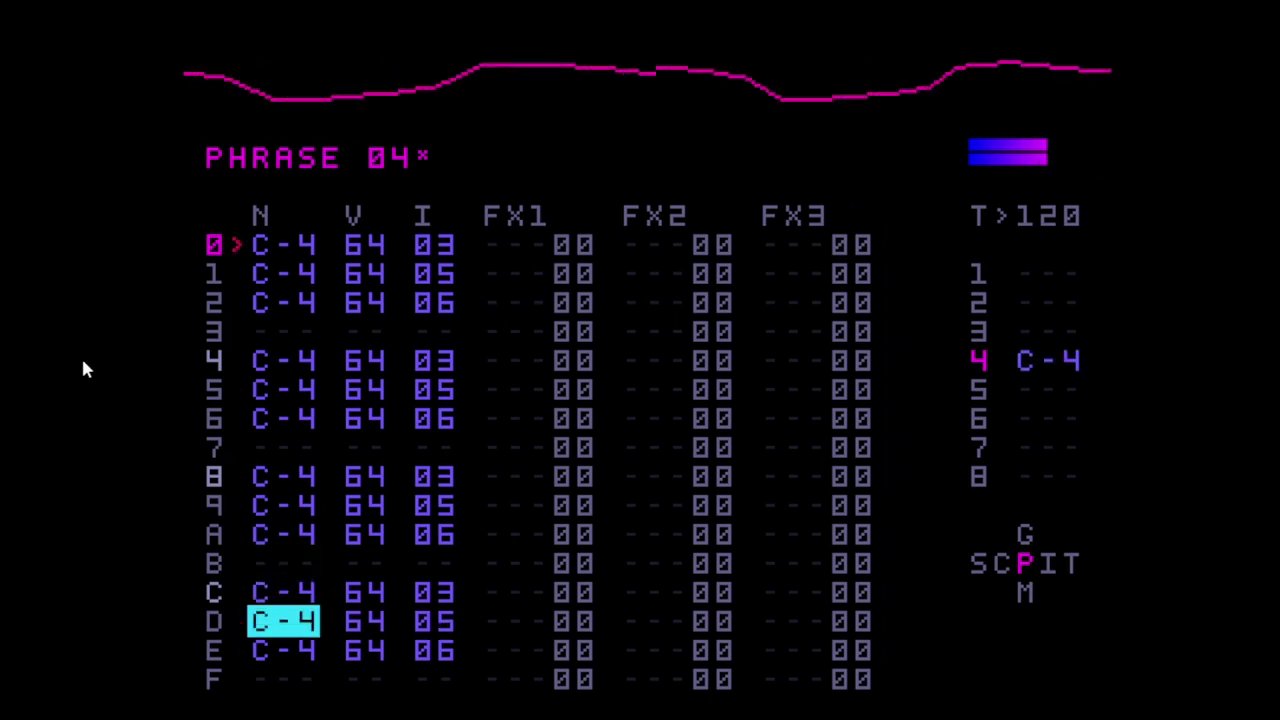
key("Return")
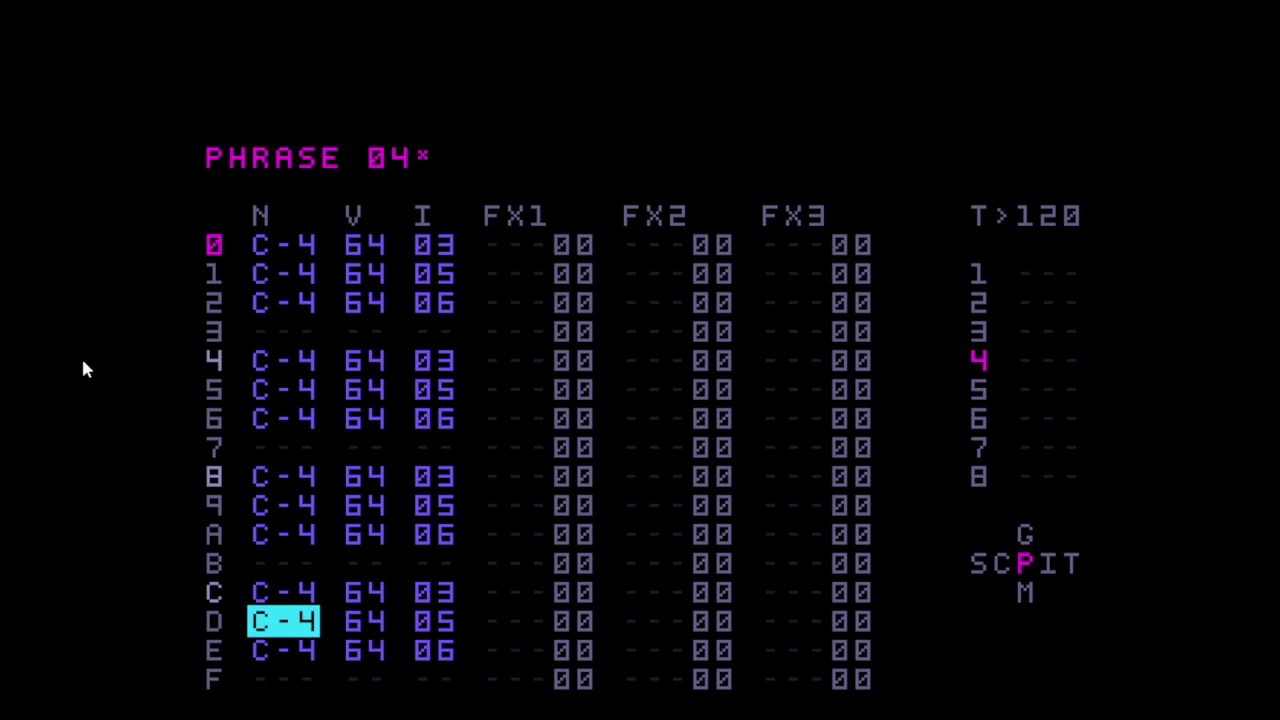
key("Up")
key("Up")
key("Up")
key("Up")
key("Up")
key("Up")
key("Up")
key("Up")
key("Down")
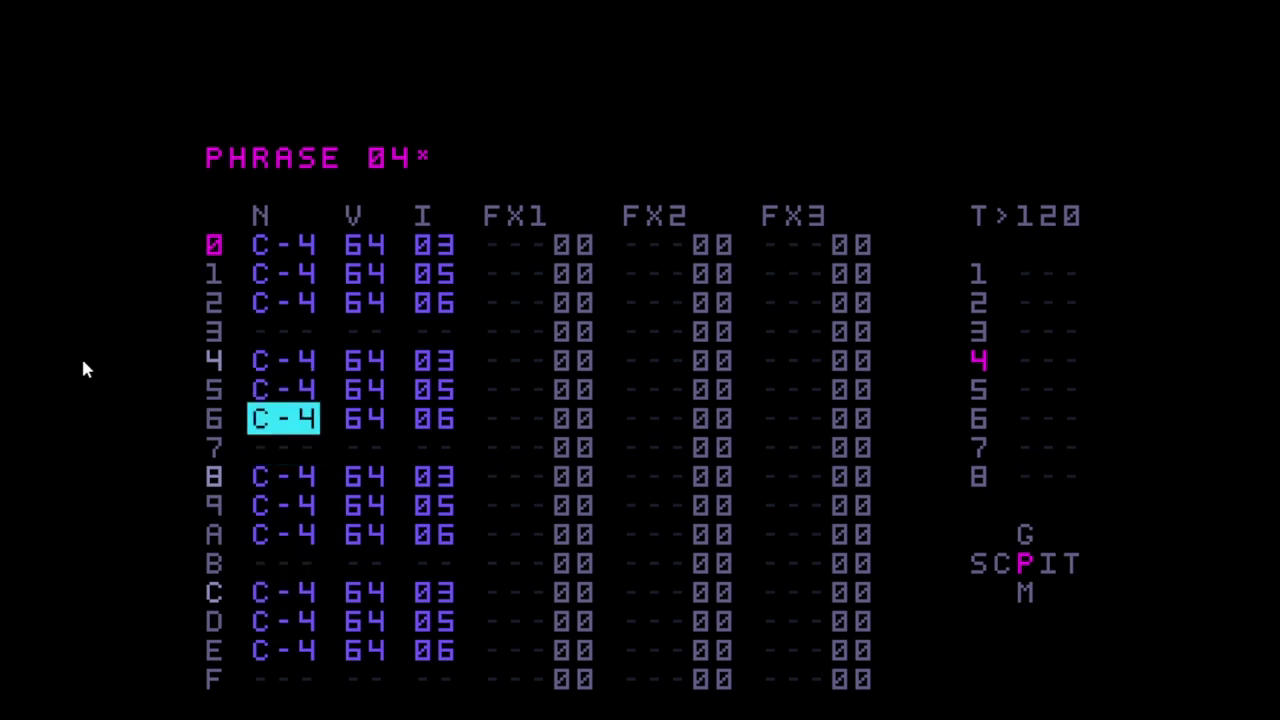
- Place chain 03 in track 3 of song row 00
key("shift+Left")
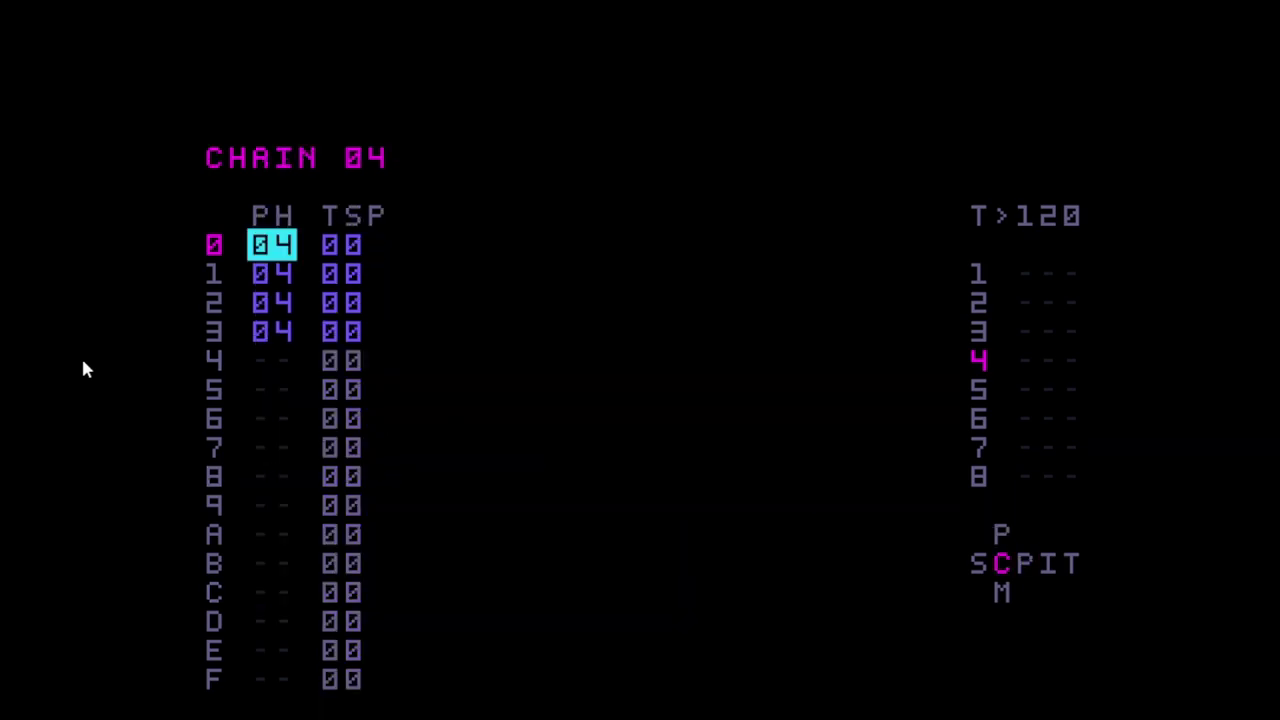
key("shift+Left")
key("Left")
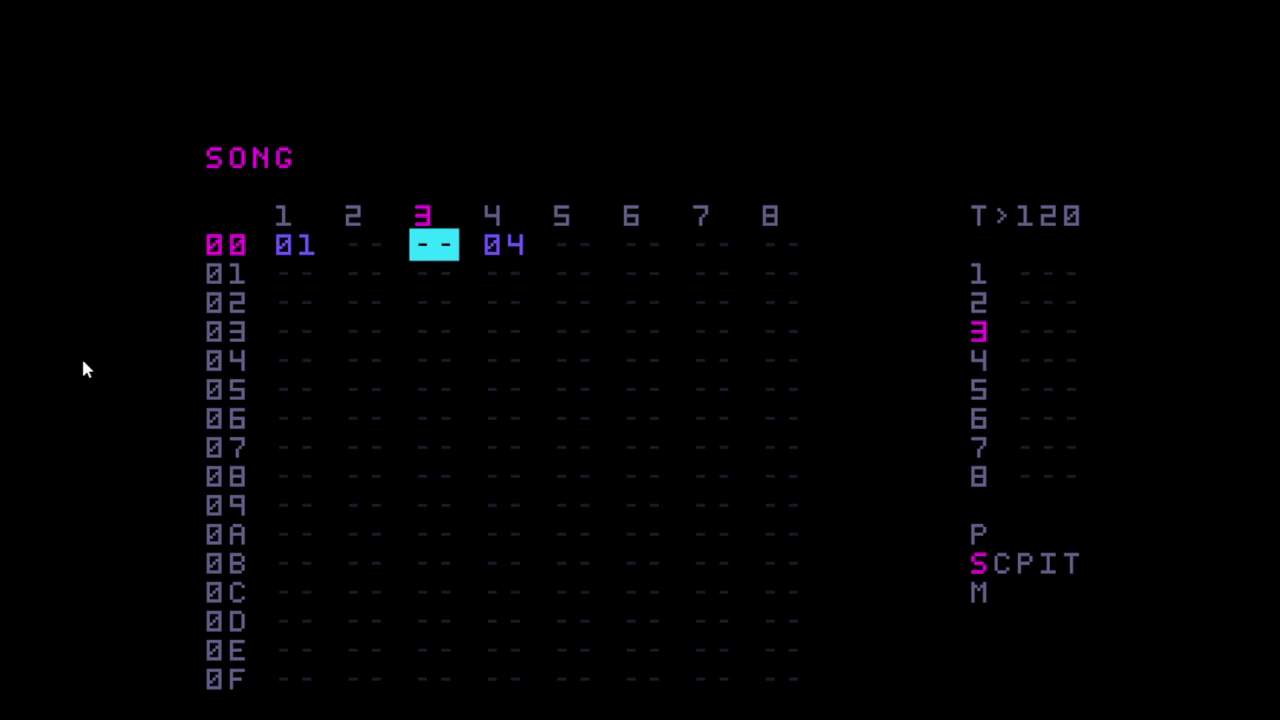
key("shift+Right")
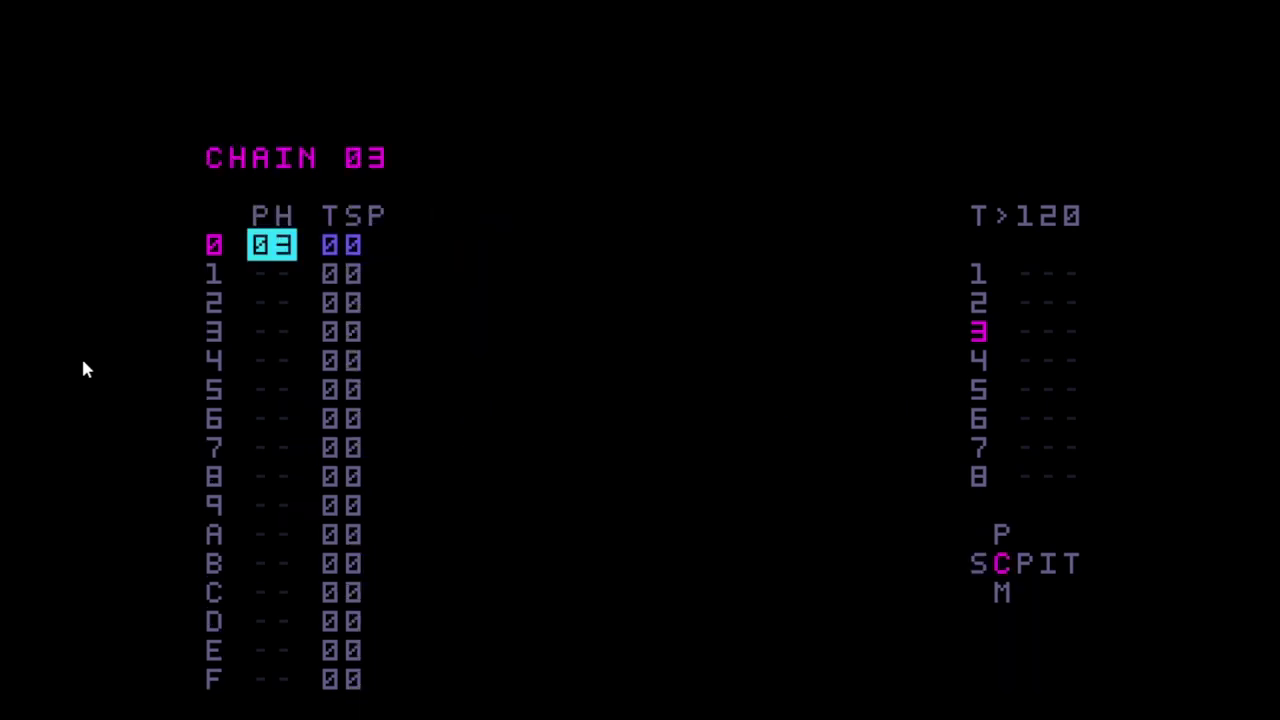
- Fill chain 03's first four rows with phrase 03
key("Down")
key("x")
key("Down")
key("x")
key("Down")
key("x")
key("Up")
- Give phrase 03 C-4 instrument 04 notes on rows 4 and C
key("Up")
key("Up")
key("shift+Right")
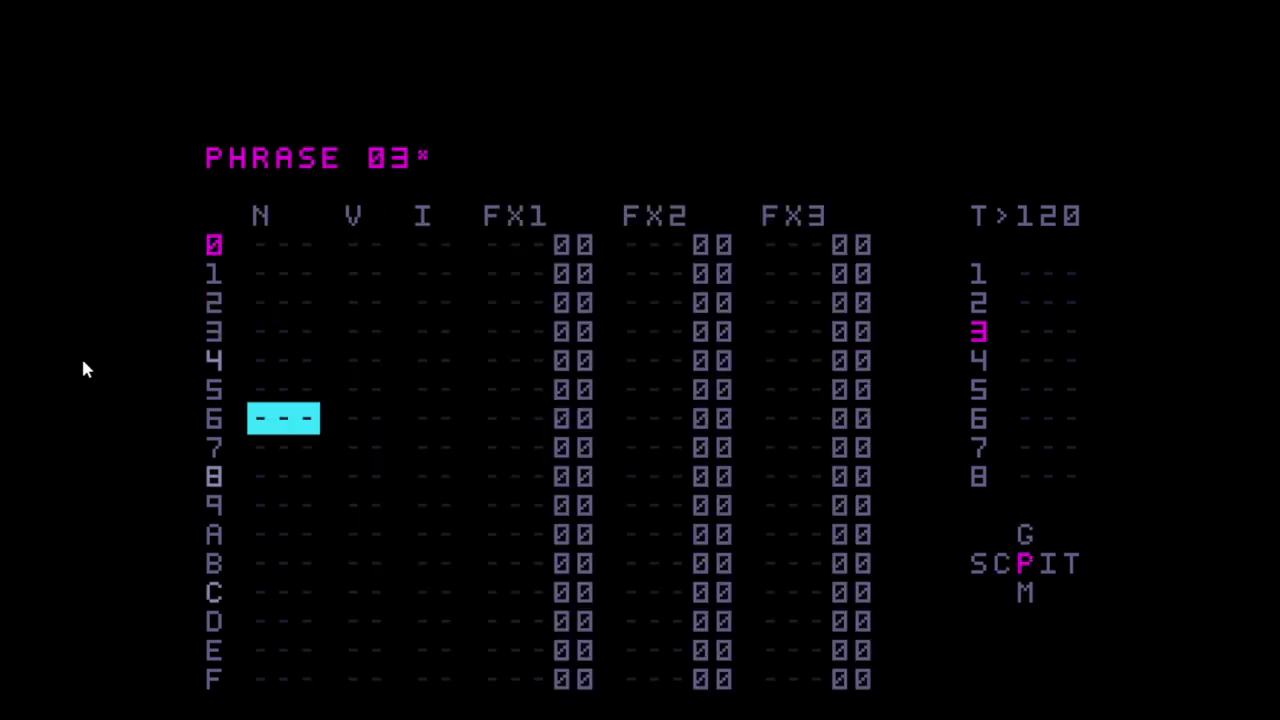
key("Up")
key("Up")
key("Up")
key("Up")
key("Up")
key("Up")
key("Down")
key("Down")
key("Down")
key("Down")
key("x")
key("Right")
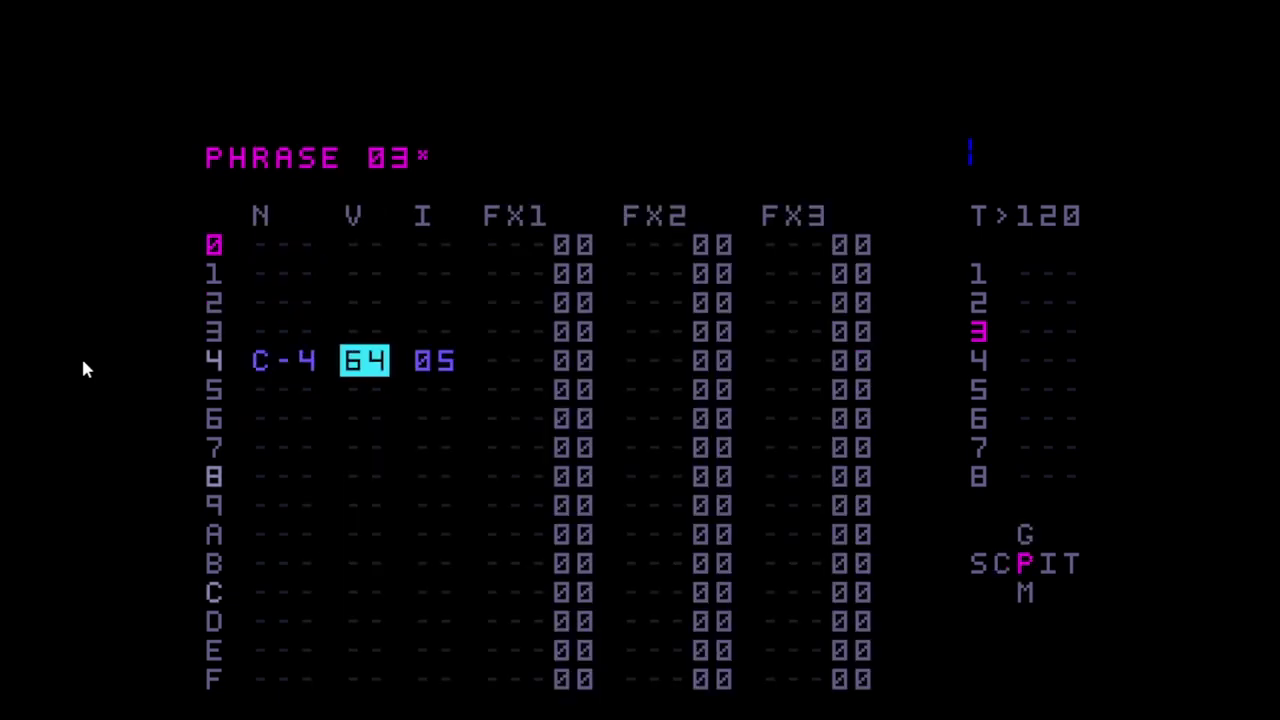
key("Right")
key("x+Left")
key("x+Left")
key("x+Right")
key("Left")
key("Left")
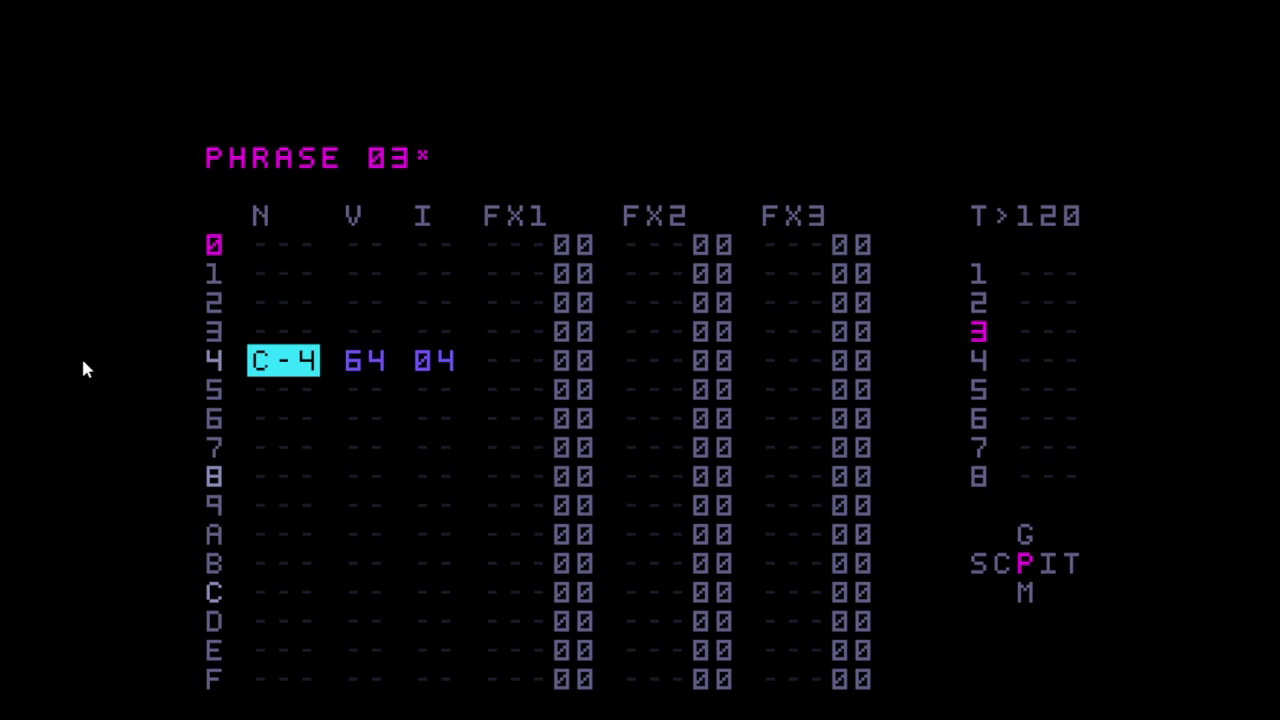
key("Down")
key("Down")
key("Down")
key("Down")
key("Down")
key("Down")
key("Down")
key("Down")
key("x")
- Play phrase 03, then play the song with tracks 1, 3 and 4
key("space")
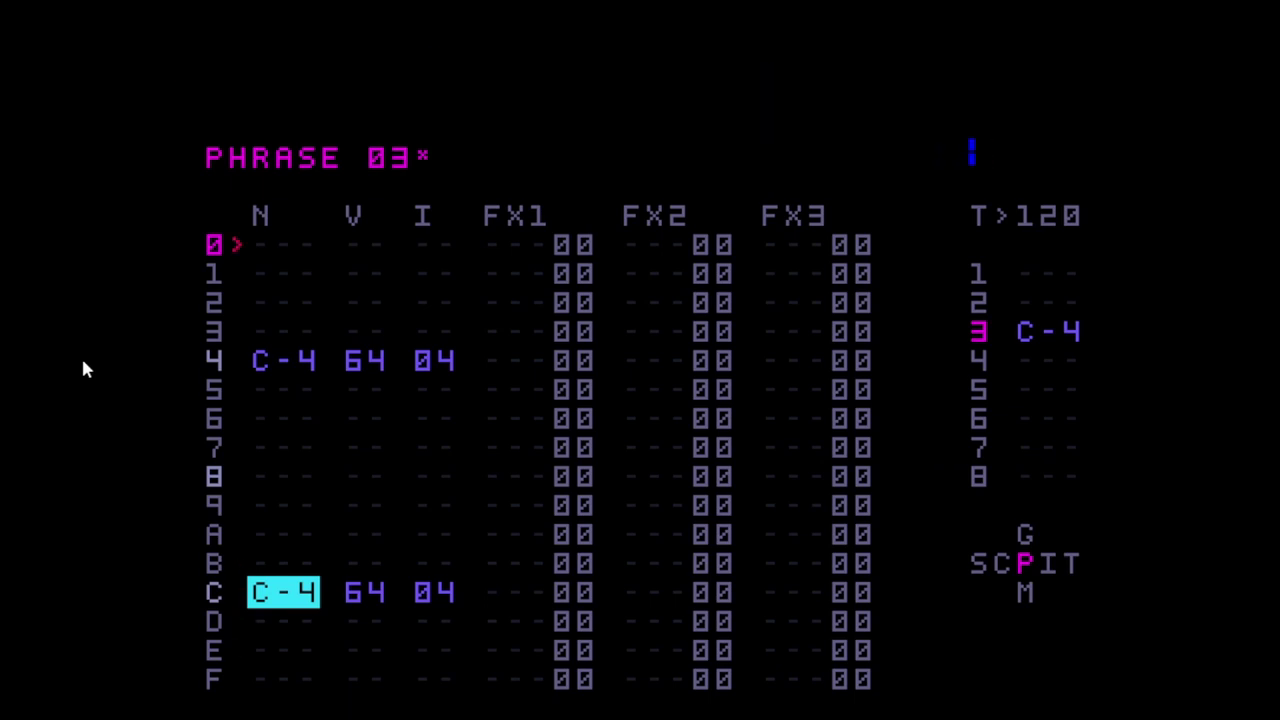
key("shift+Left")
key("shift+Left")
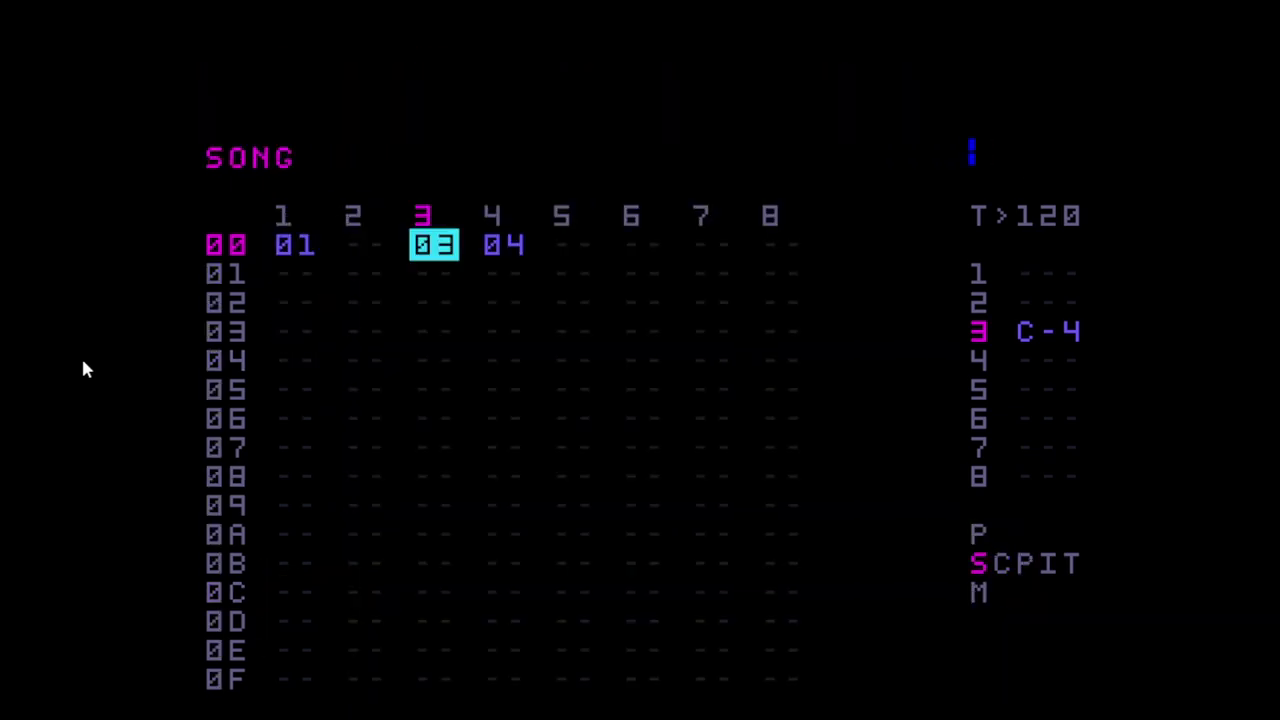
key("space")
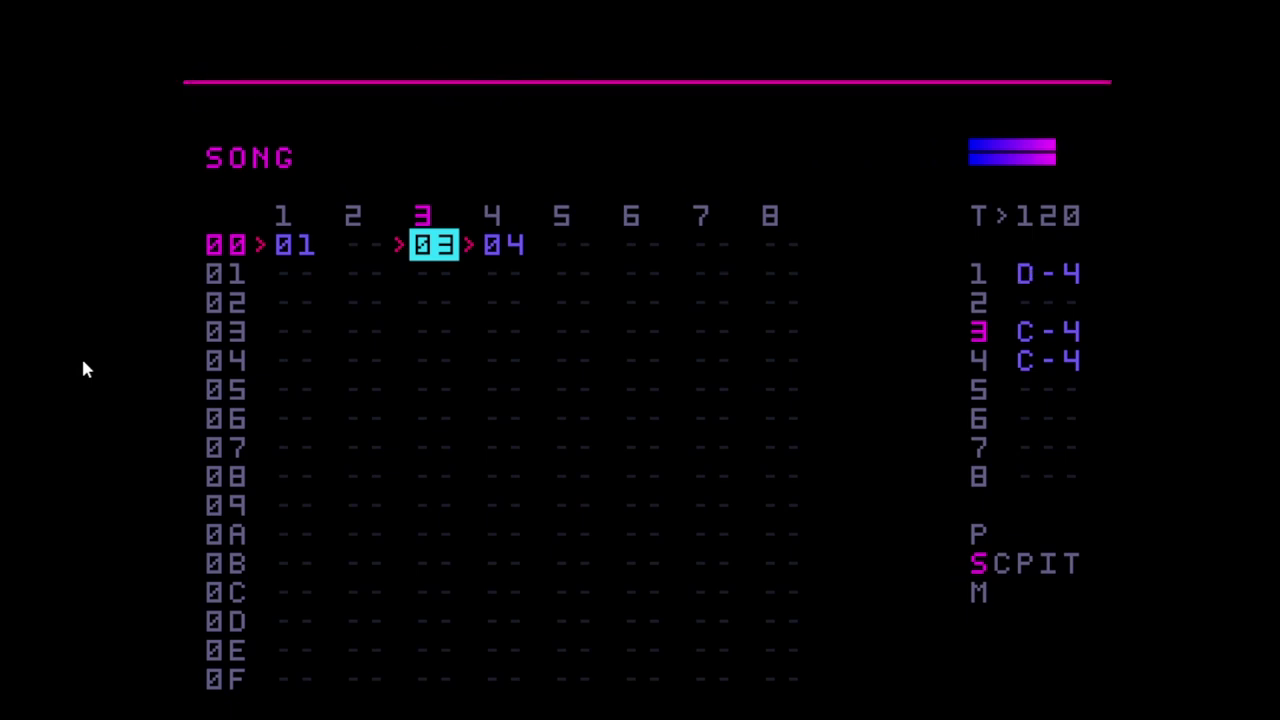
- Stop playback and assign chain 02 to track 2 of song row 00
key("space")
key("Left")
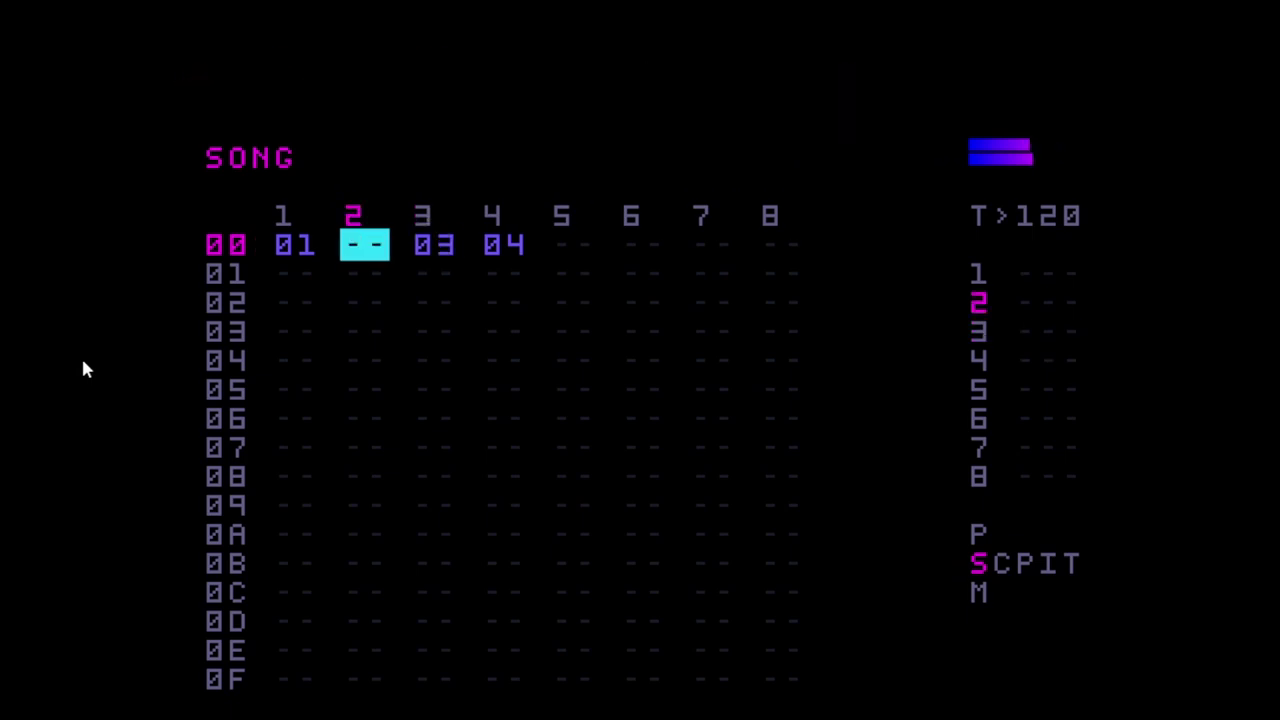
key("x")
key("x+Left")
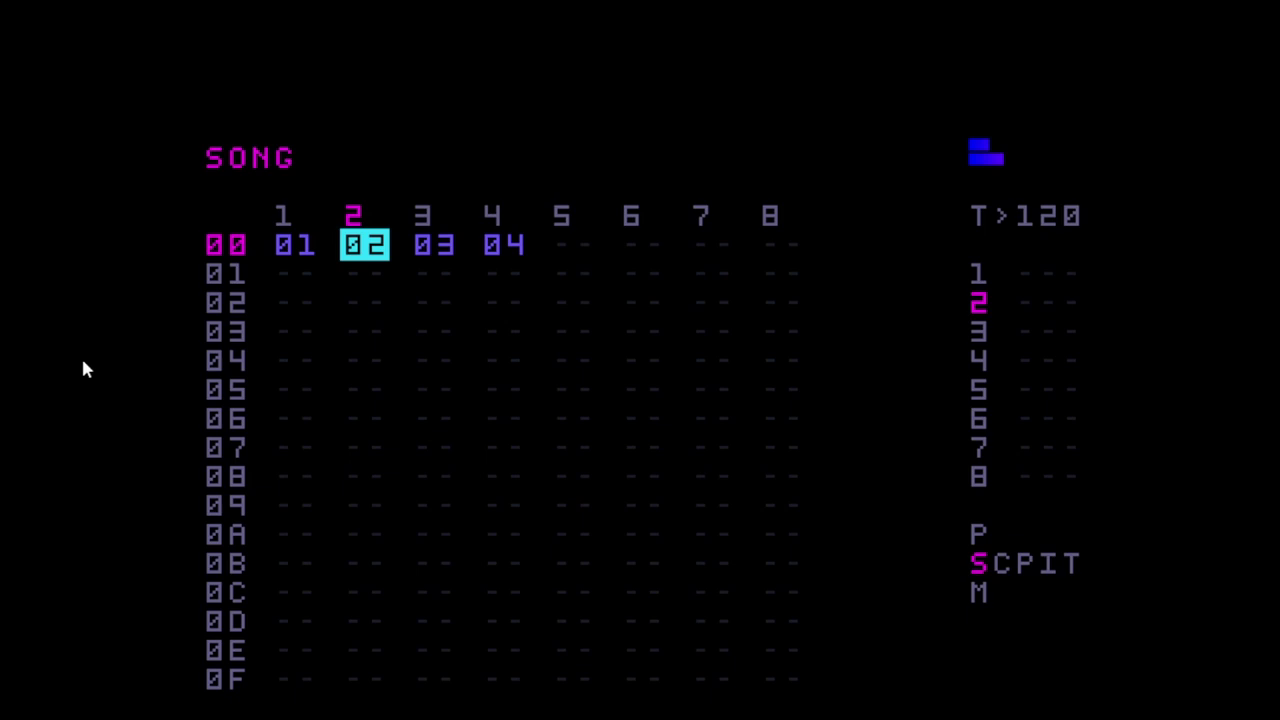
key("shift+Right")
- Fill chain 02's rows with phrase 02
key("x")
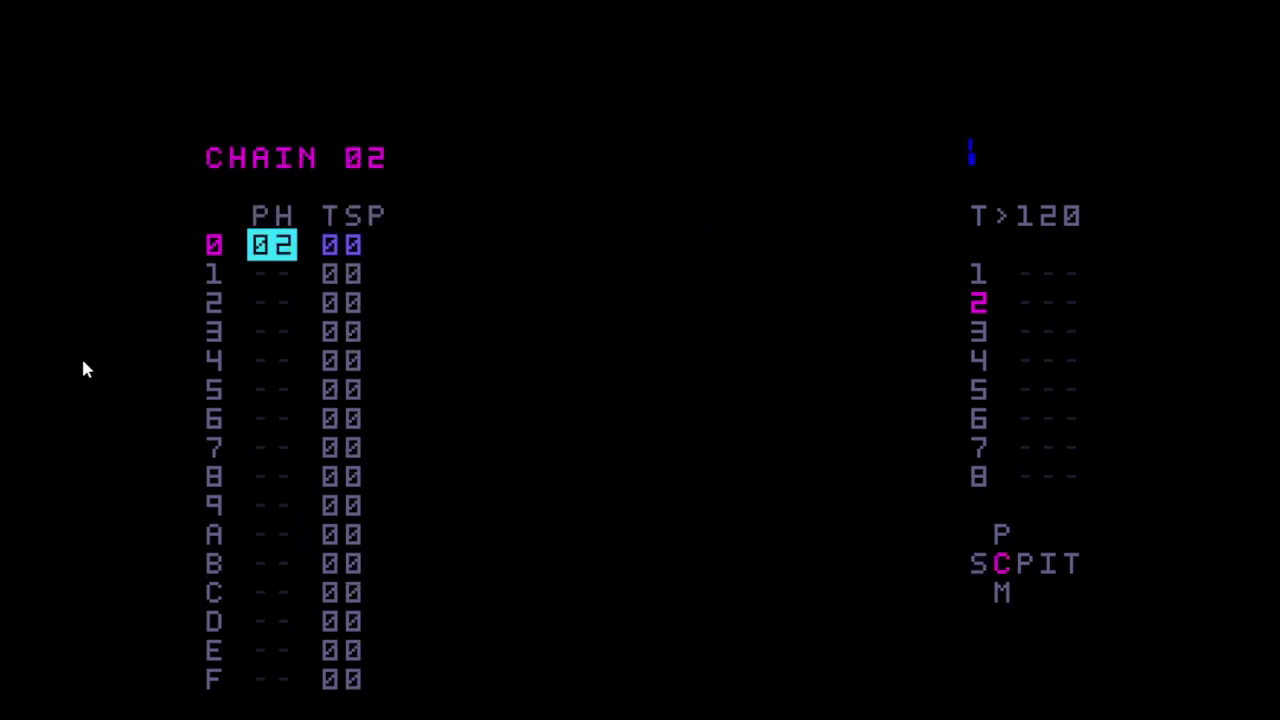
key("Down")
key("x")
key("Down")
key("x")
key("Down")
- Enter a C-4 note with instrument 02 on row 0 of phrase 02
key("x")
key("Up")
key("Up")
key("Up")
key("shift+Right")
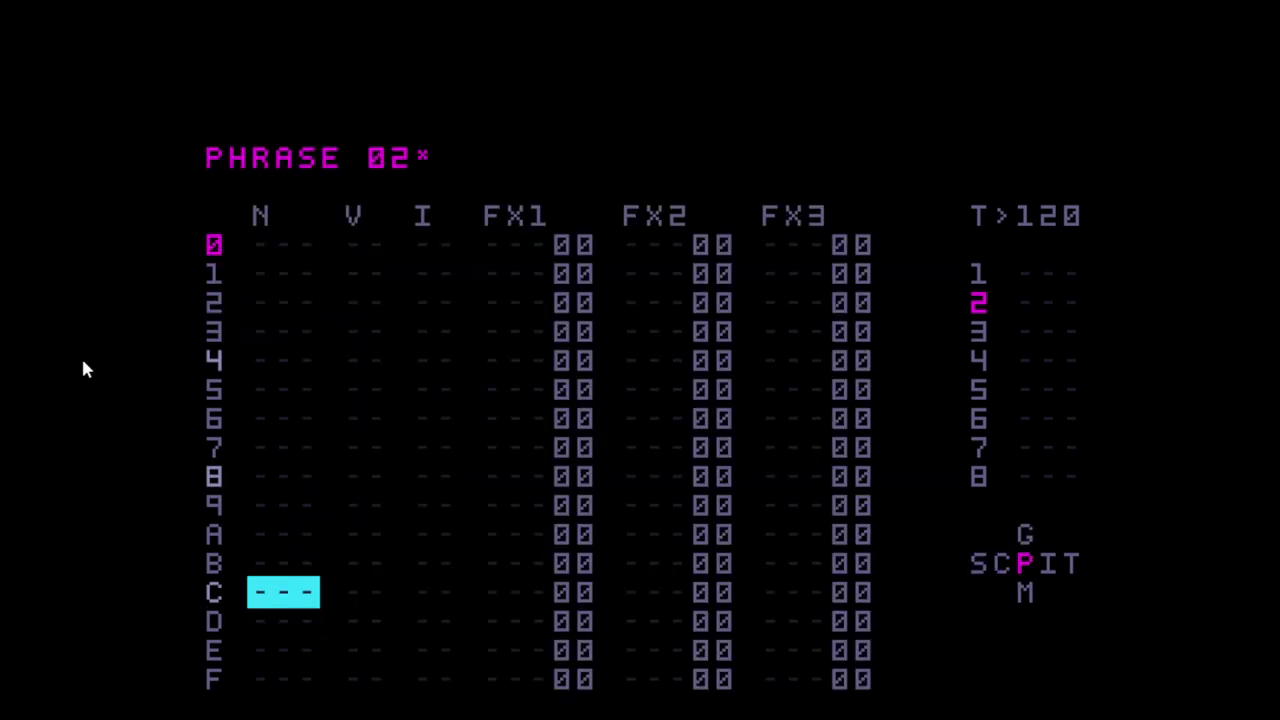
key("Up")
key("Up")
key("Up")
key("Up")
key("Up")
key("Up")
key("Up")
key("Up")
key("Up")
key("Up")
key("Up")
key("Up")
key("x")
key("Right")
key("Right")
key("x+Left")
key("x+Left")
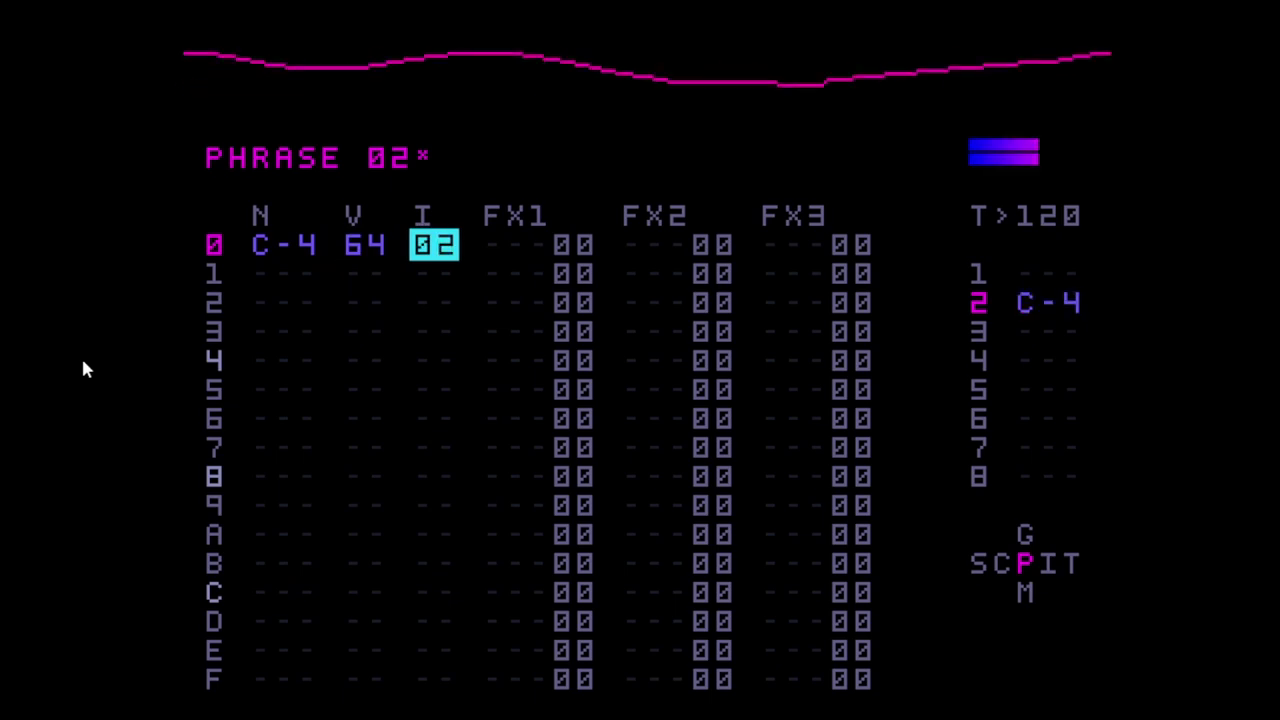
key("x+Left")
key("x+Right")
key("Down")
key("Down")
key("Down")
key("Left")
key("Left")
- Add C-4 instrument 02 notes on rows 2, 4 and 6
key("Up")
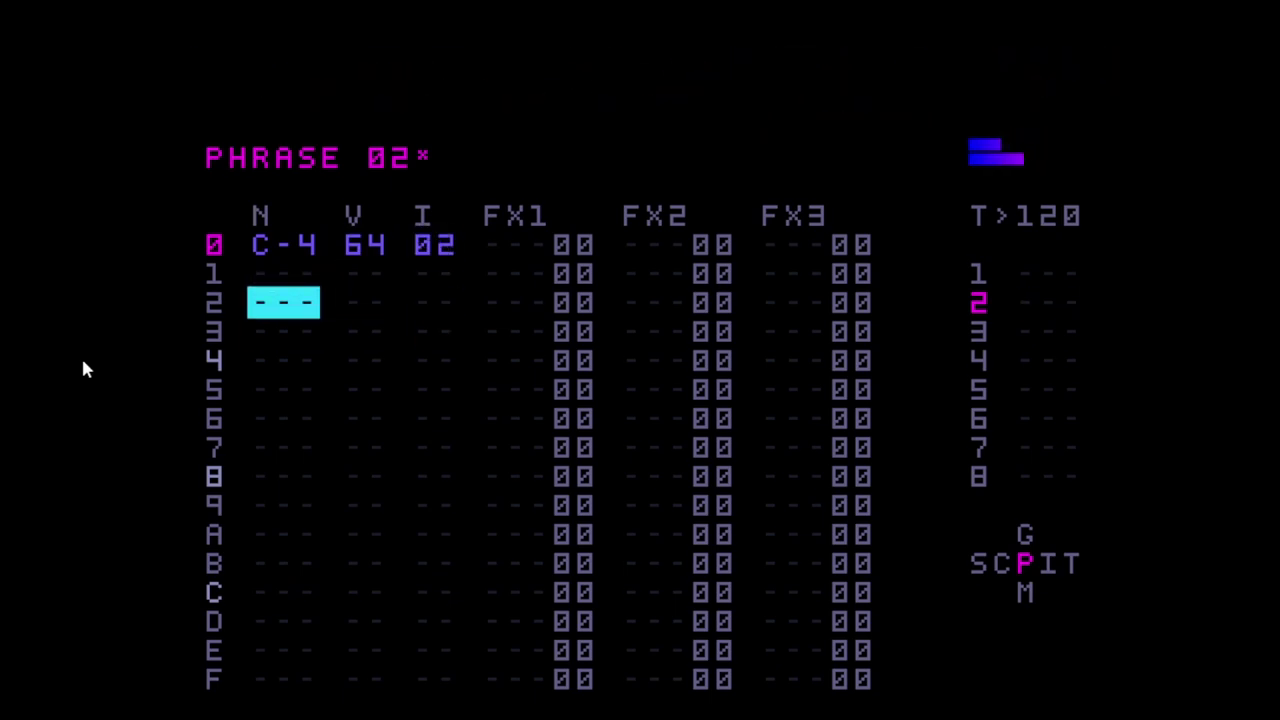
key("x")
key("Down")
key("Down")
key("x")
key("Down")
key("Down")
key("x")
key("Up")
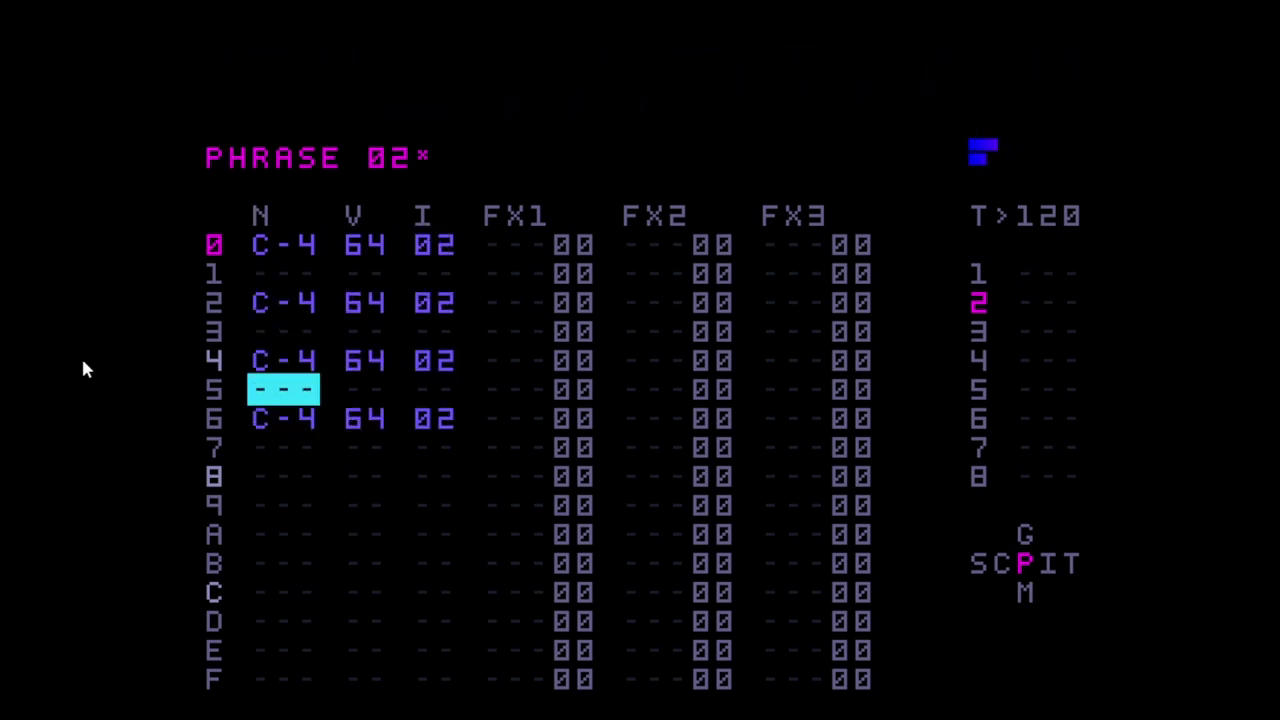
key("Up")
key("Up")
key("Up")
key("Up")
key("Up")
- Copy the rows 0–6 note block into rows 8–E and audition the phrase
key("Down")
key("Up")
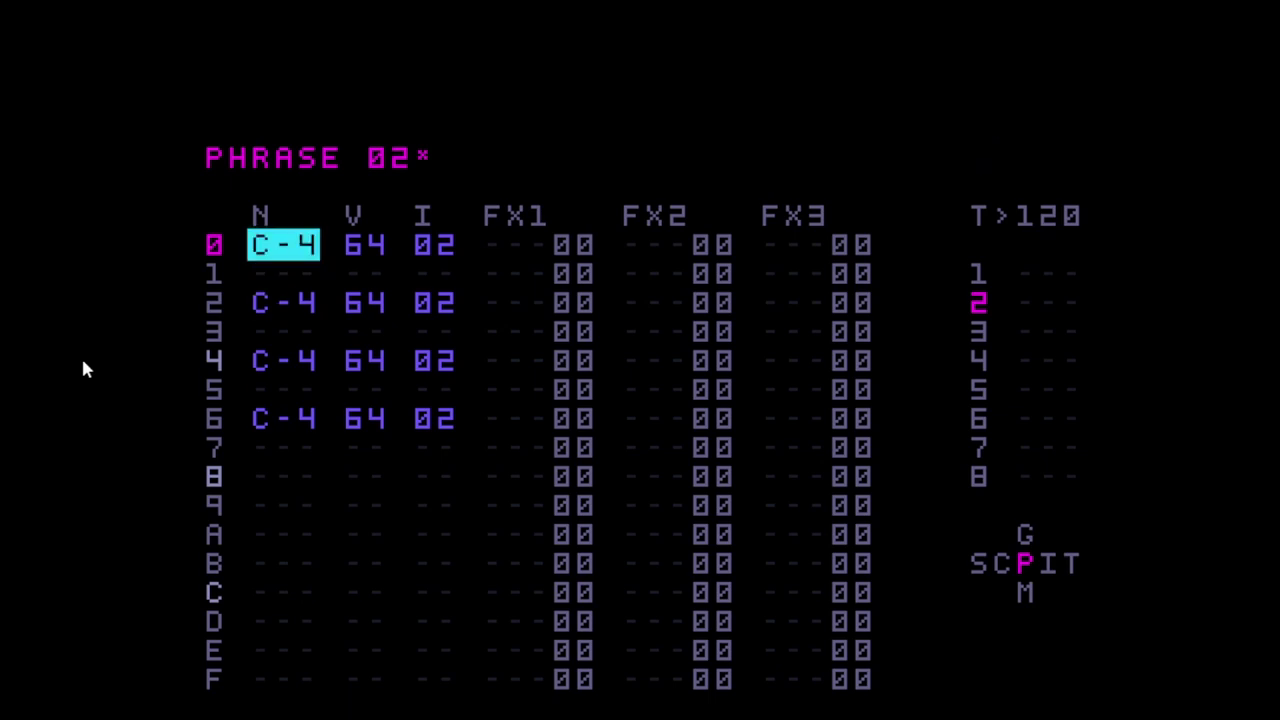
key("shift+z")
key("Right")
key("Right")
key("Right")
key("Down")
key("Down")
key("Down")
key("Down")
key("Down")
key("Down")
key("Down")
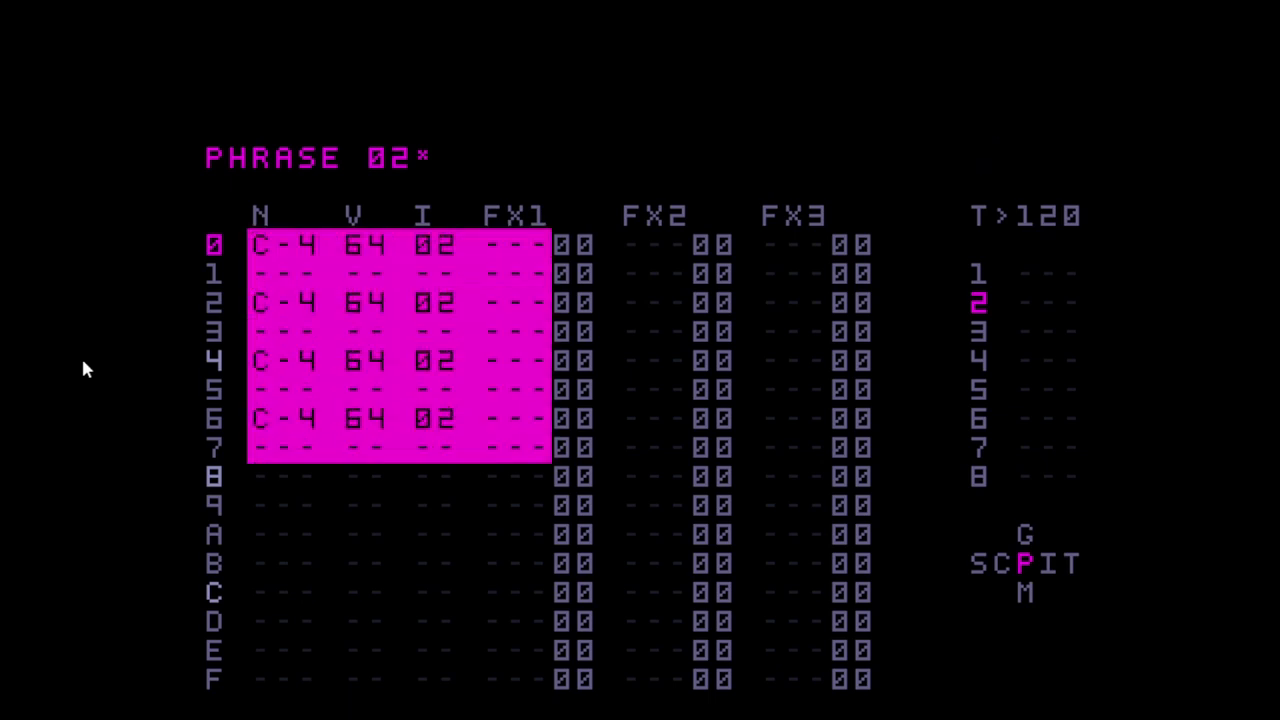
key("Up")
key("z")
key("Down")
key("Down")
key("Down")
key("Up")
key("shift+z")
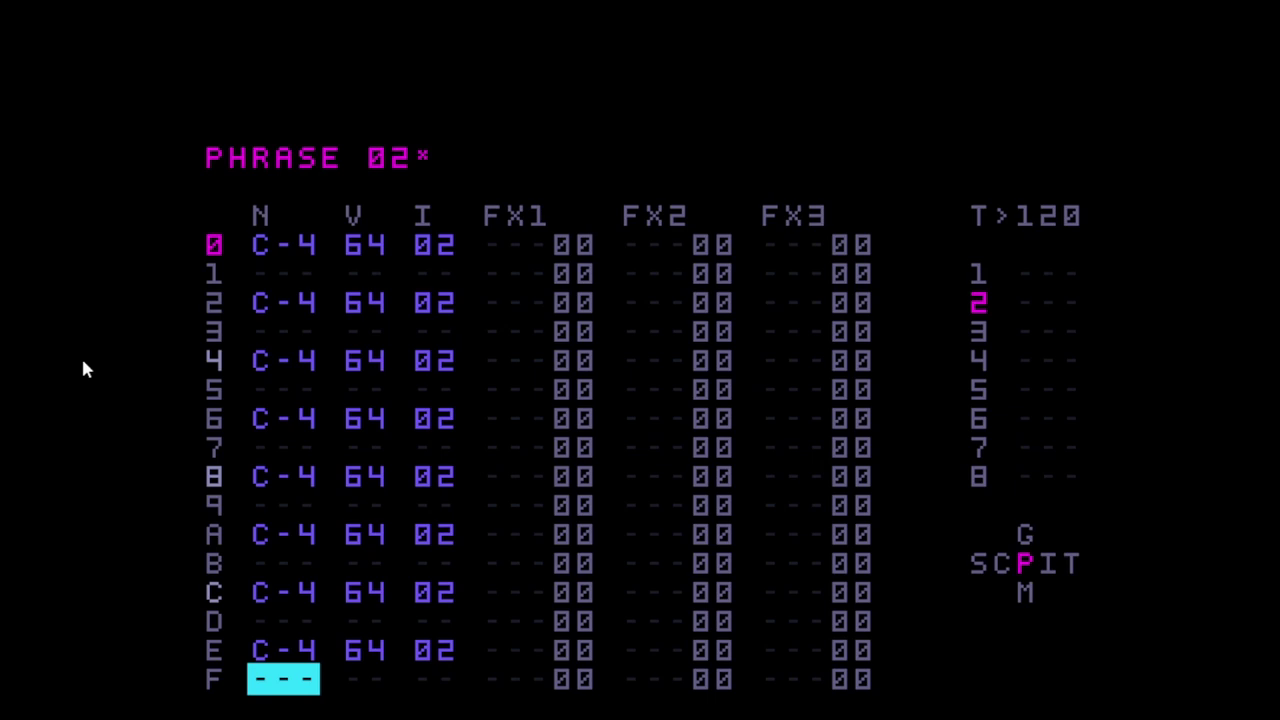
key("Down")
key("space")
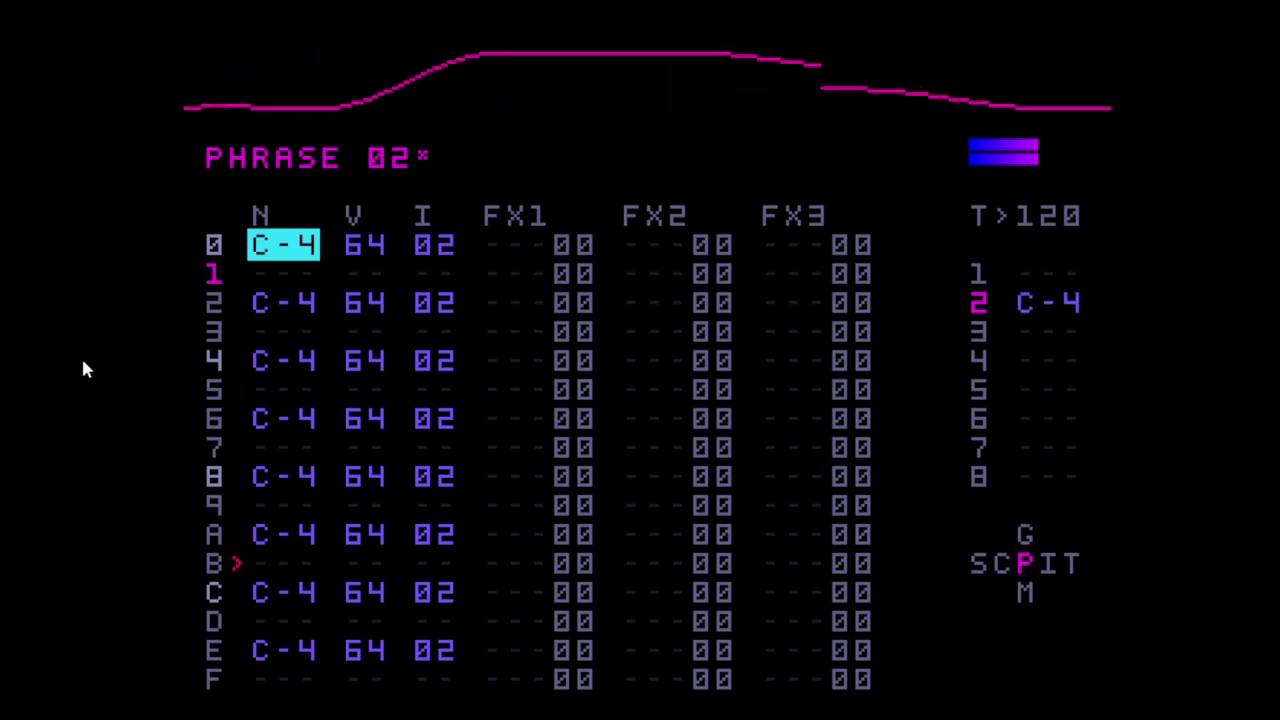
key("space")
- Set chain 02's transpose to 02 on row 1 and 05 on row 2, then play
key("shift+Left")
key("Up")
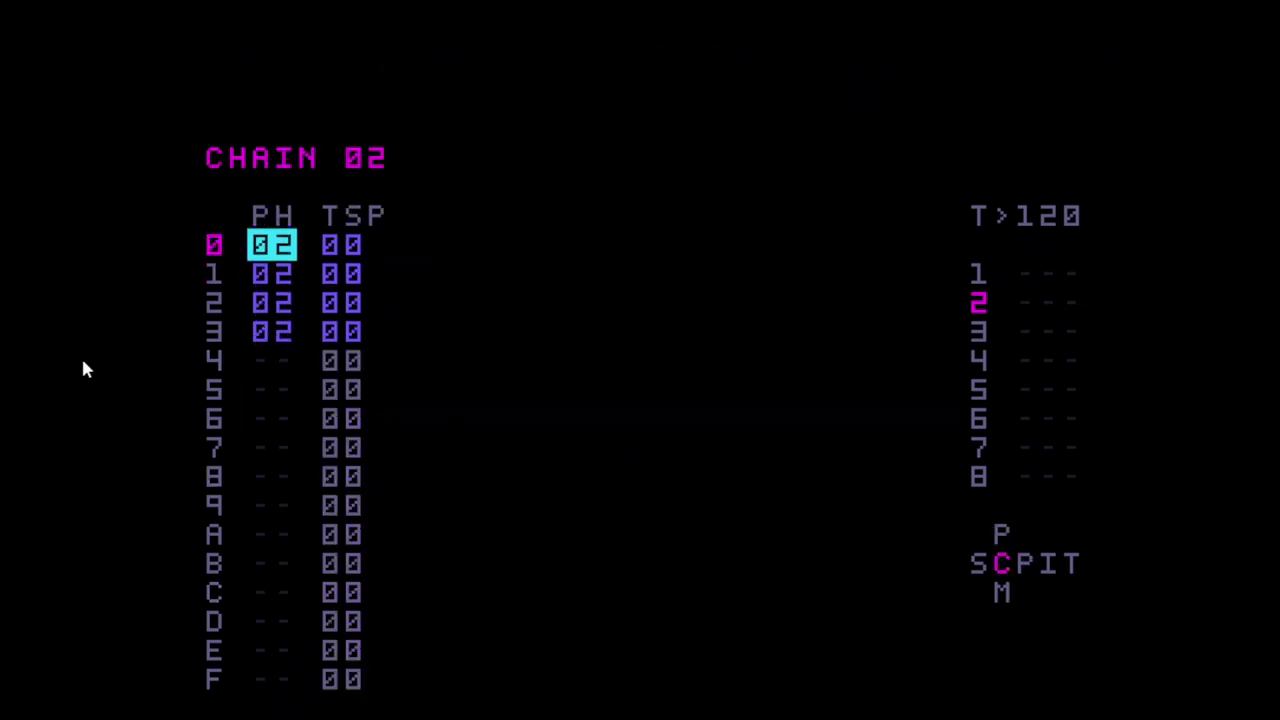
key("Down")
key("Right")
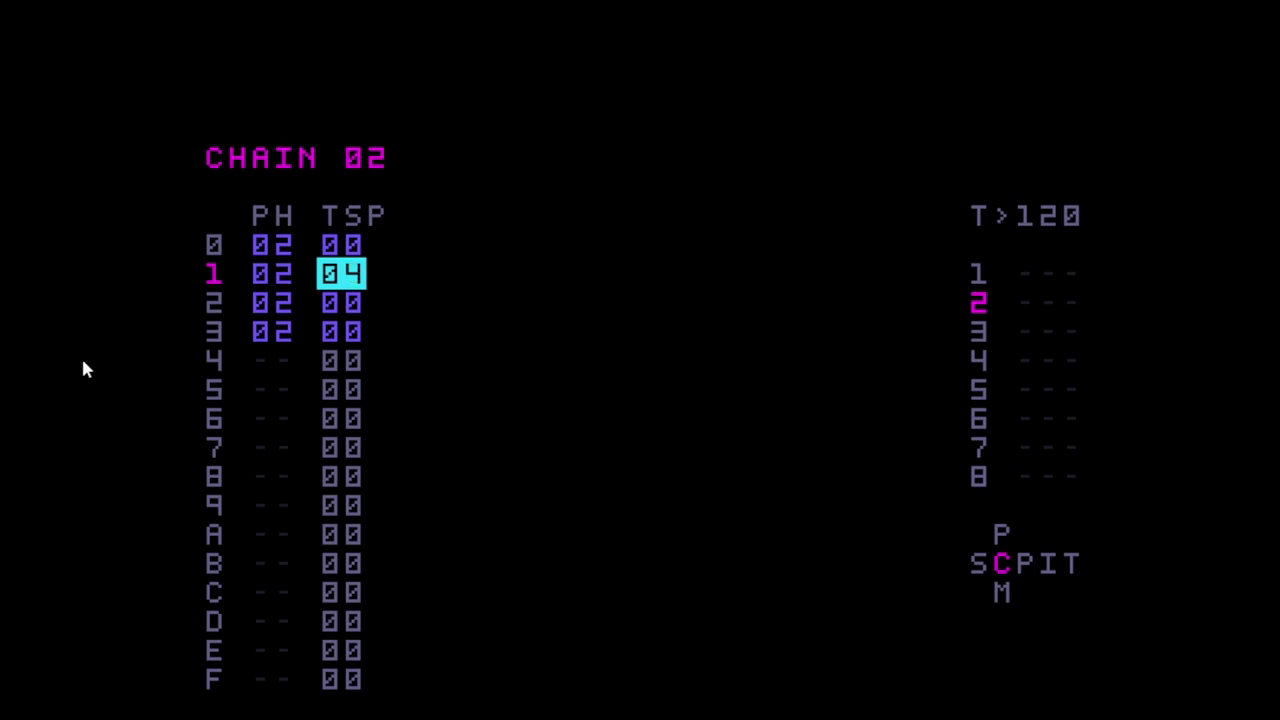
key("Down")
key("ctrl+Right")
key("ctrl+Right")
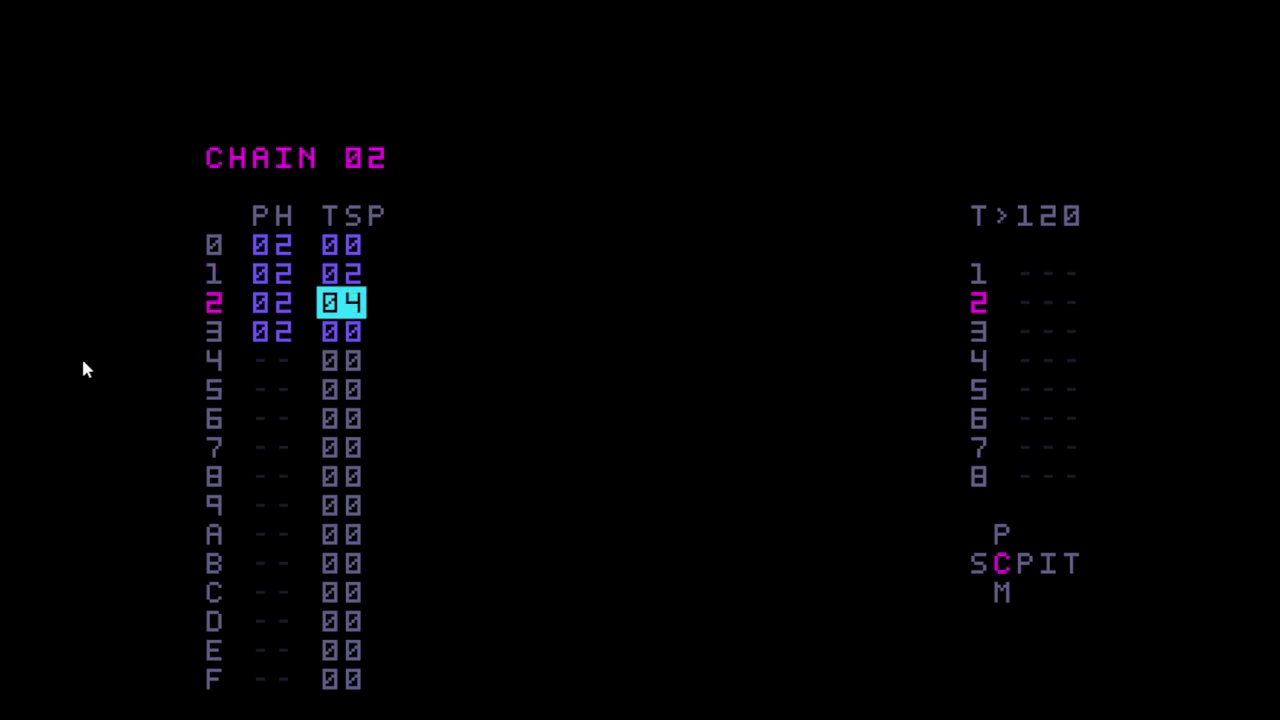
key("Down")
key("Down")
key("Down")
key("Up")
key("Up")
key("Up")
key("Up")
key("Up")
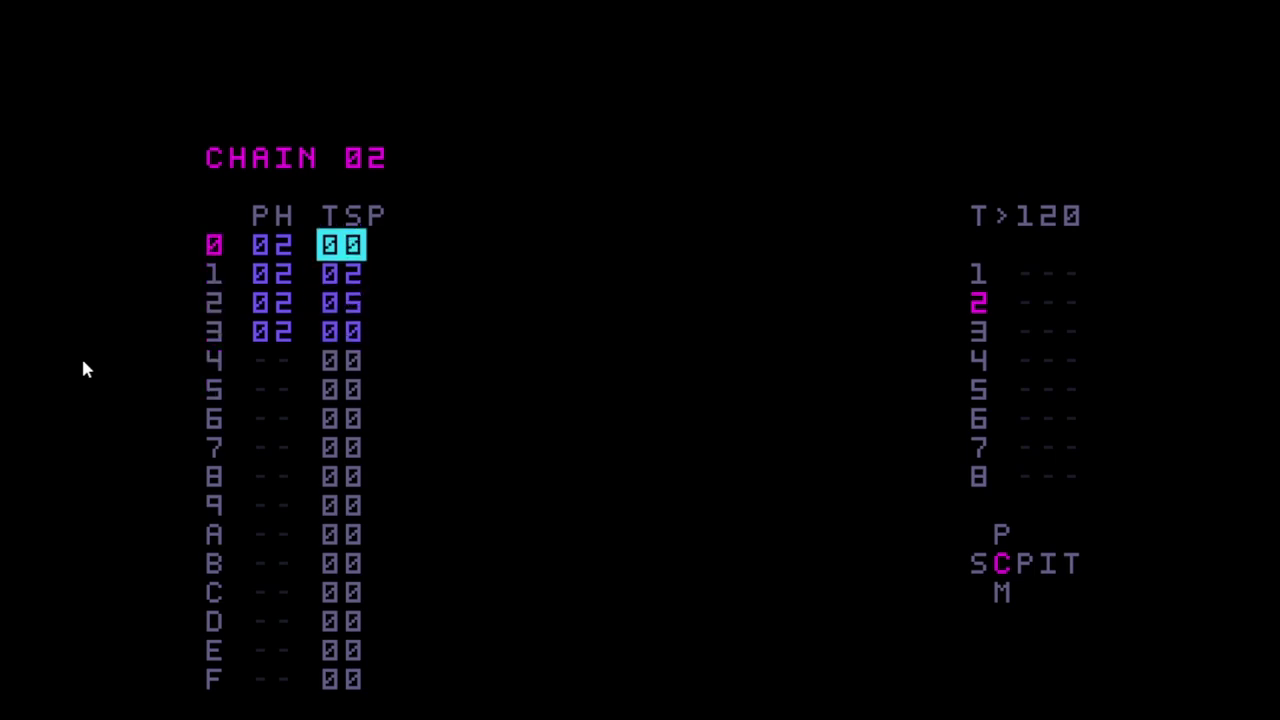
key("space")
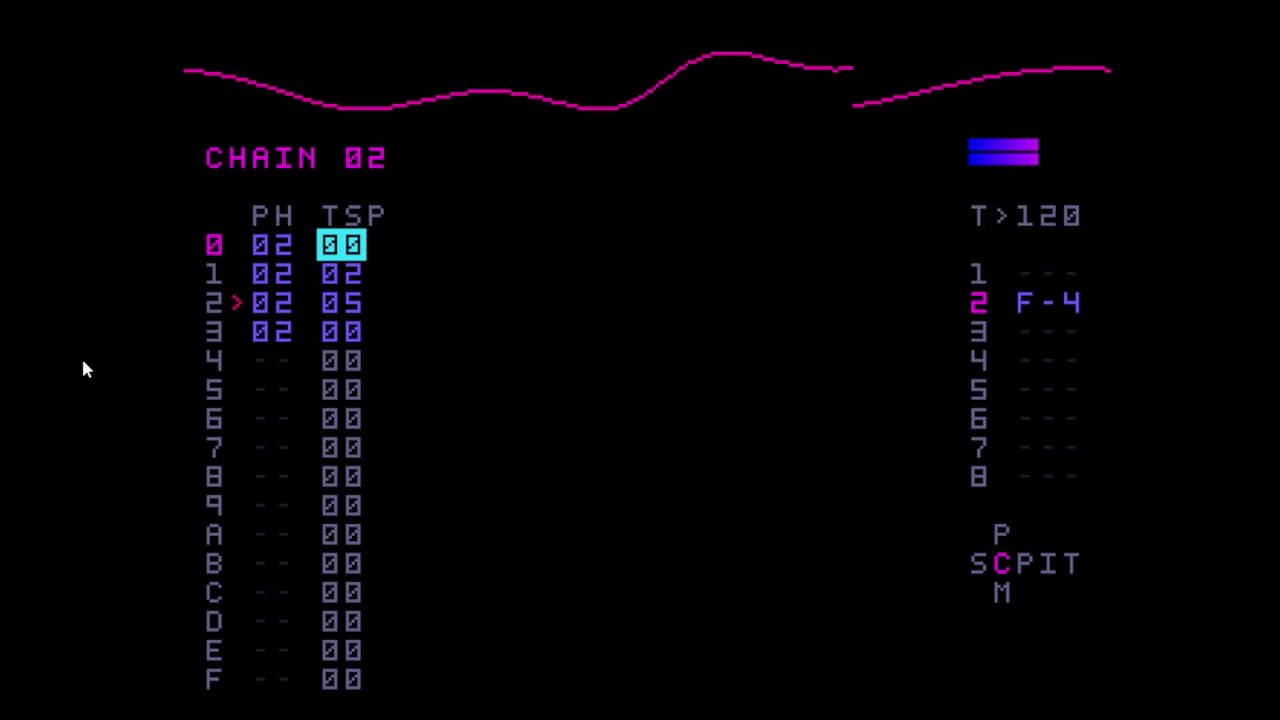
- Stop chain playback, switch to Song view, and audition the song from row 00
key("space")
key("shift+Left")
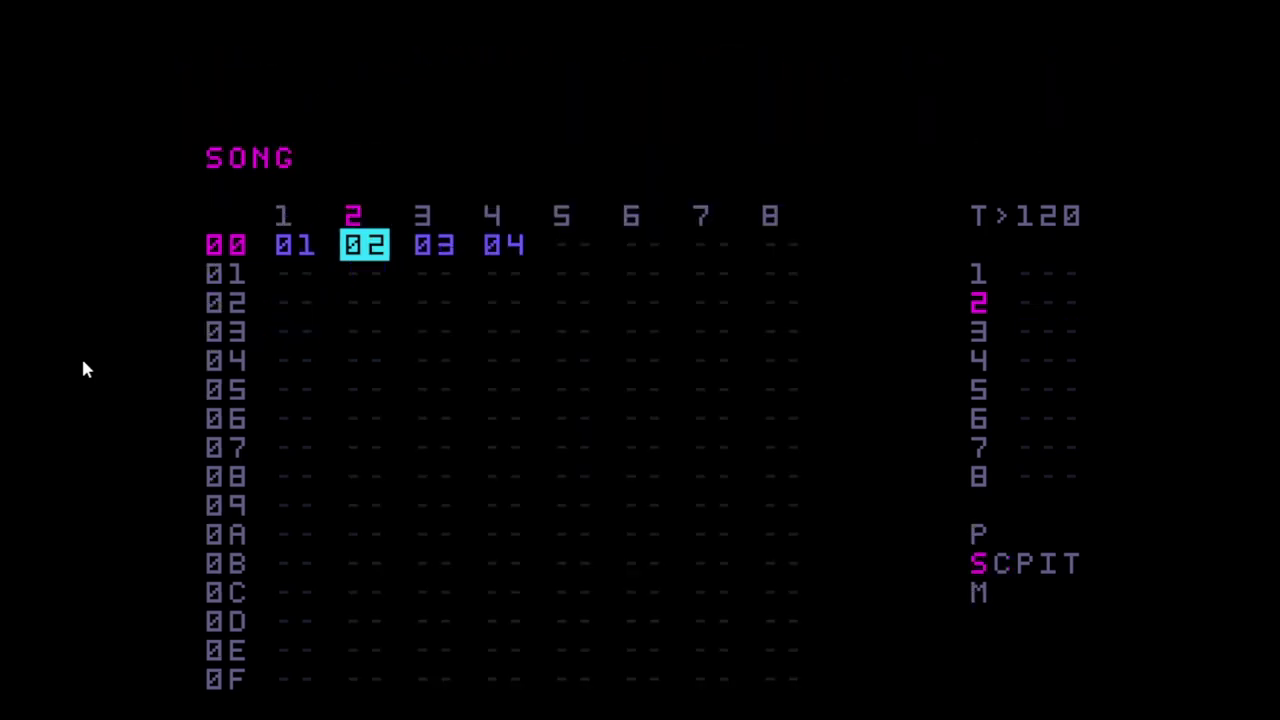
key("space")
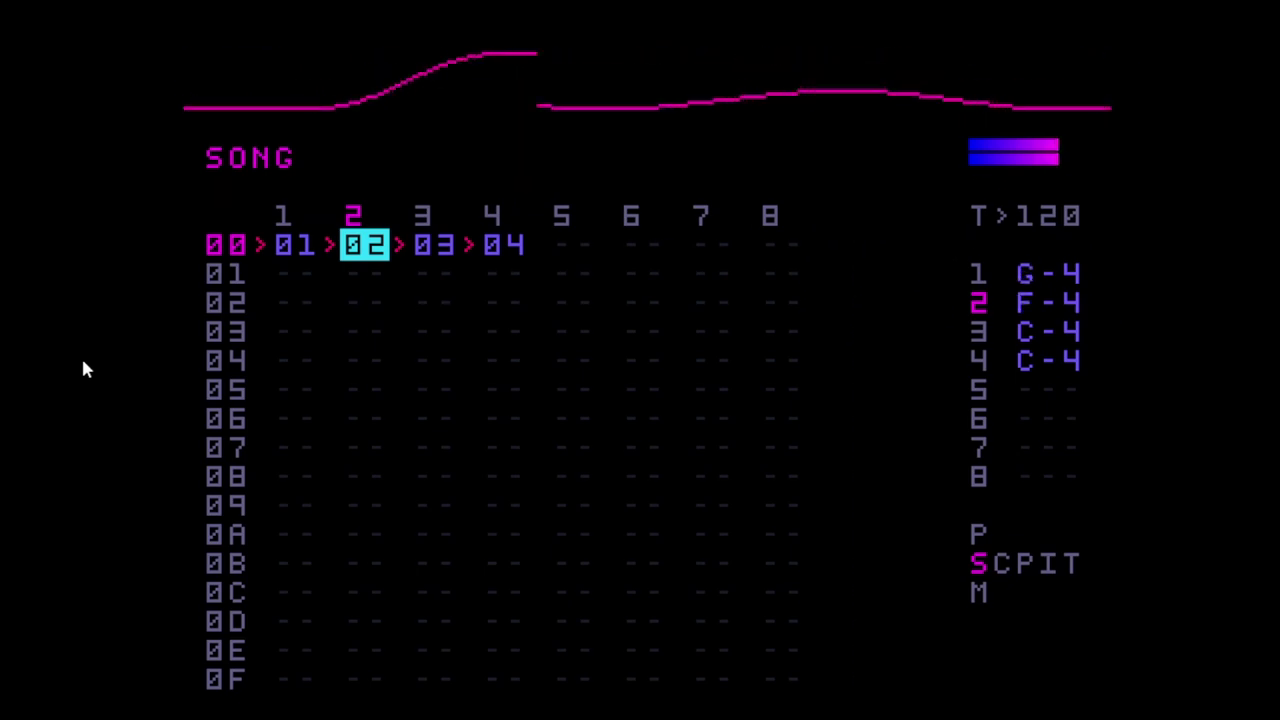
key("space")
- Fill song row 02 with blank chain 00 on tracks 1, 3, 4 and chain 02 on track 2
key("Down")
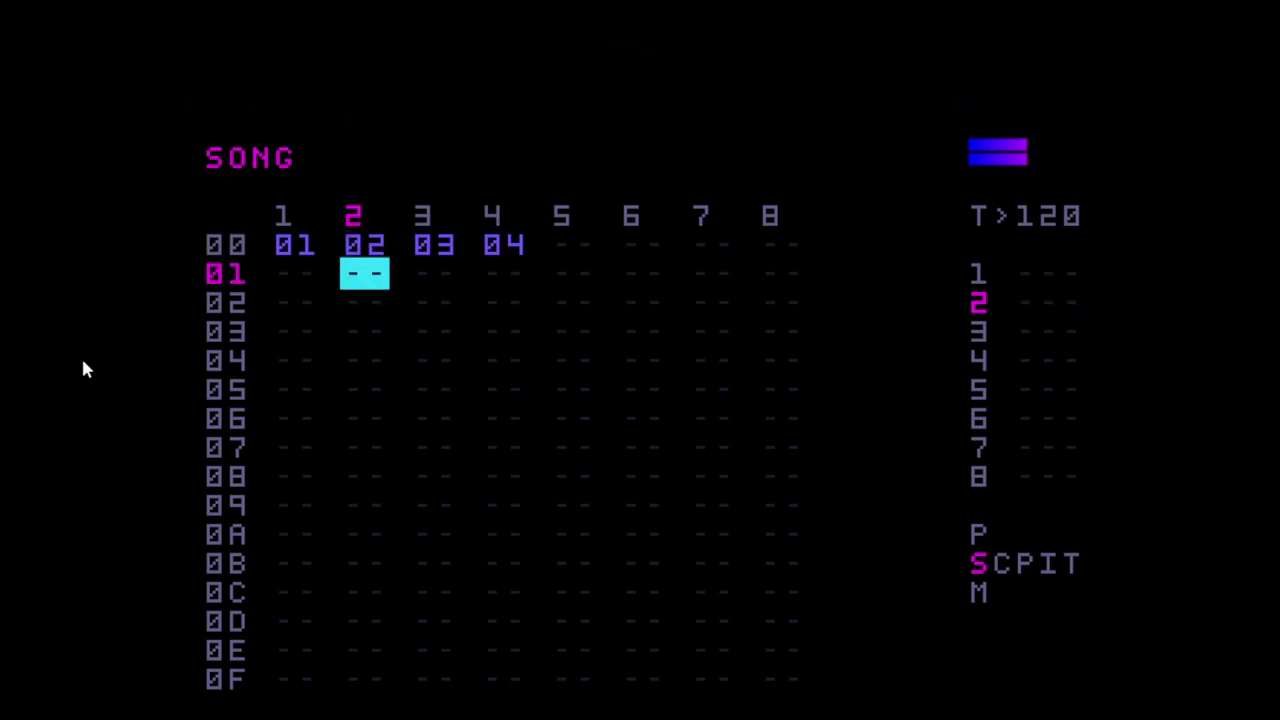
key("Down")
key("Left")
key("x")
key("Right")
key("x")
key("Right")
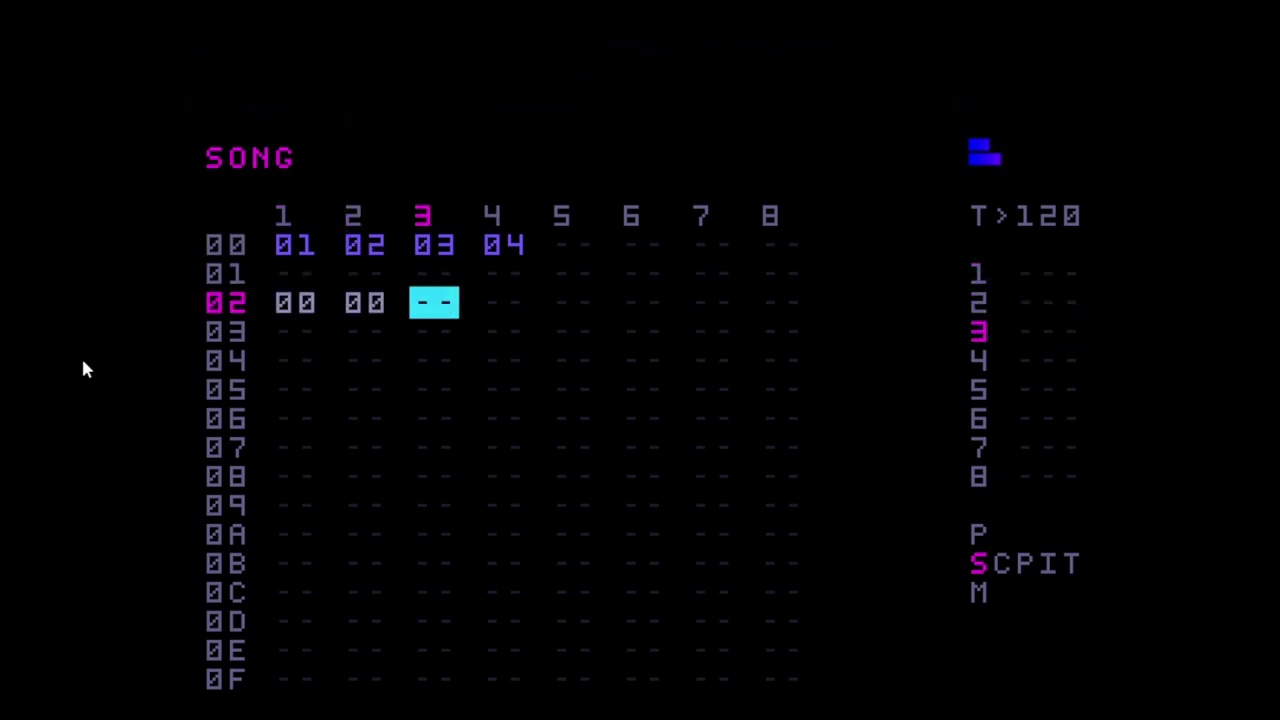
key("x")
key("Left")
key("x+Right")
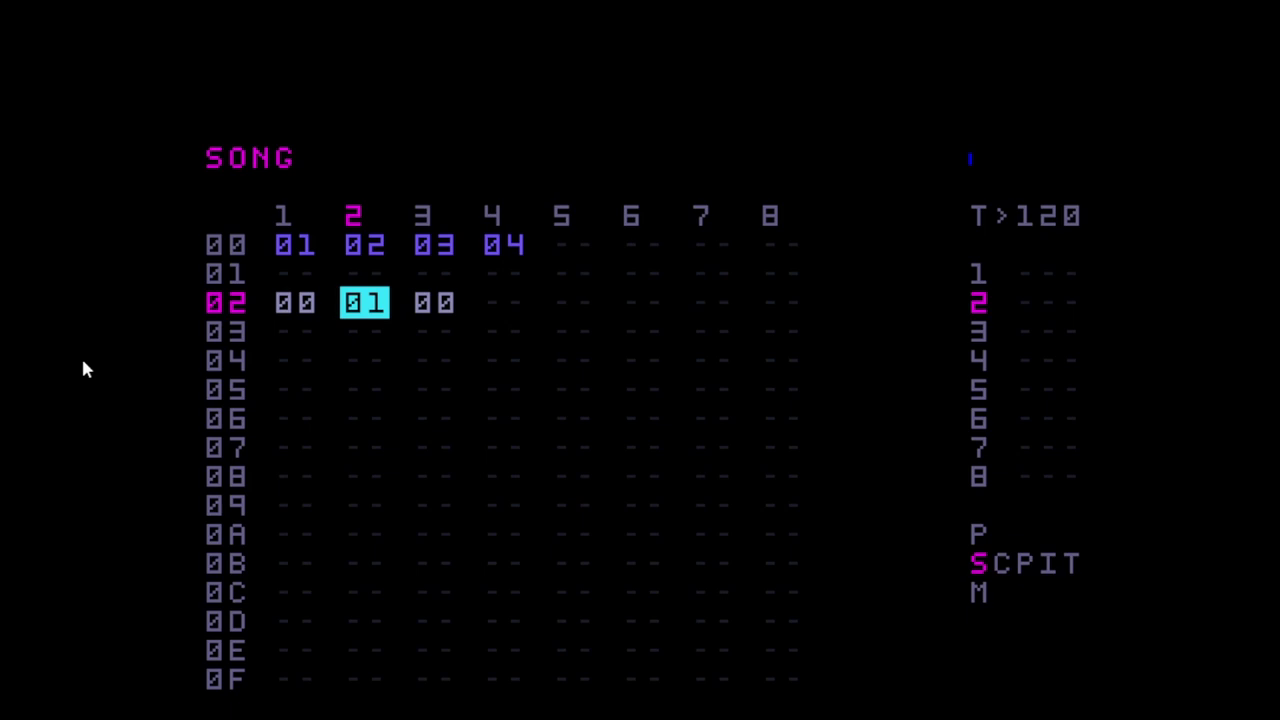
key("x+Right")
key("Right")
key("Right")
key("x")
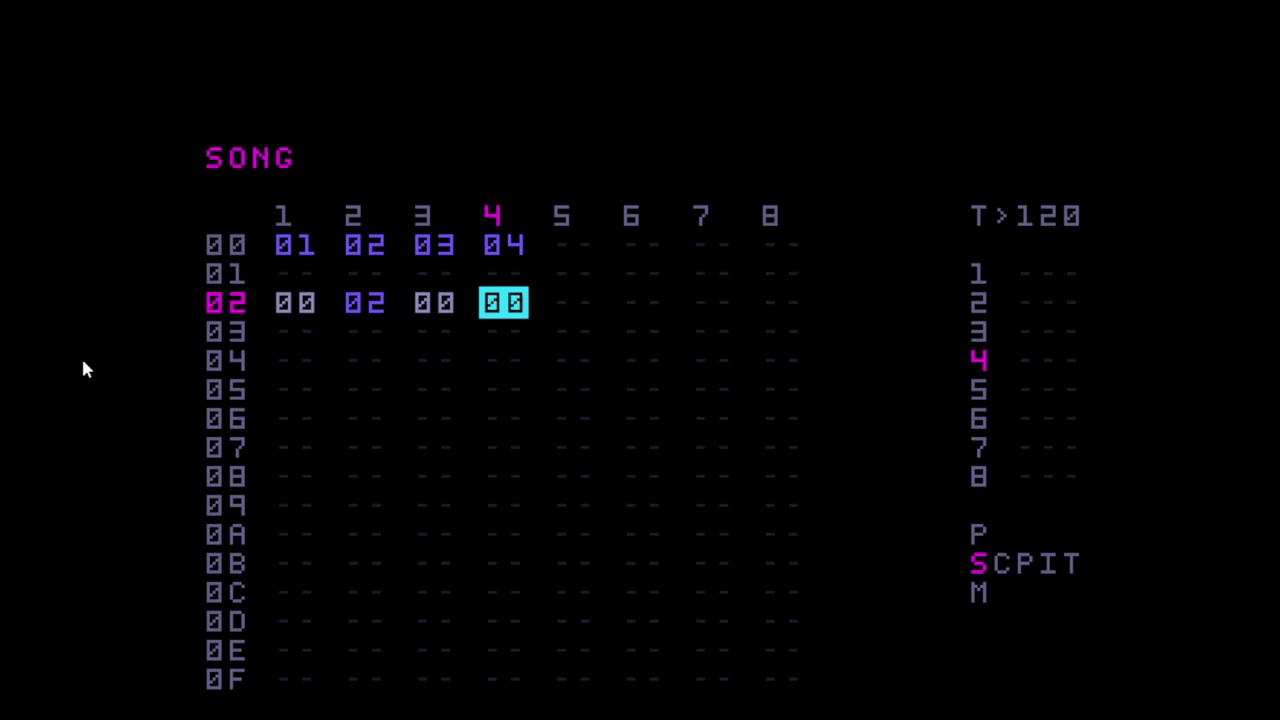
- Fill song row 03: chain 00 on tracks 1 and 3, chain 02 on track 2, chain 04 on track 4
key("Left")
key("Left")
key("Left")
key("Down")
key("x")
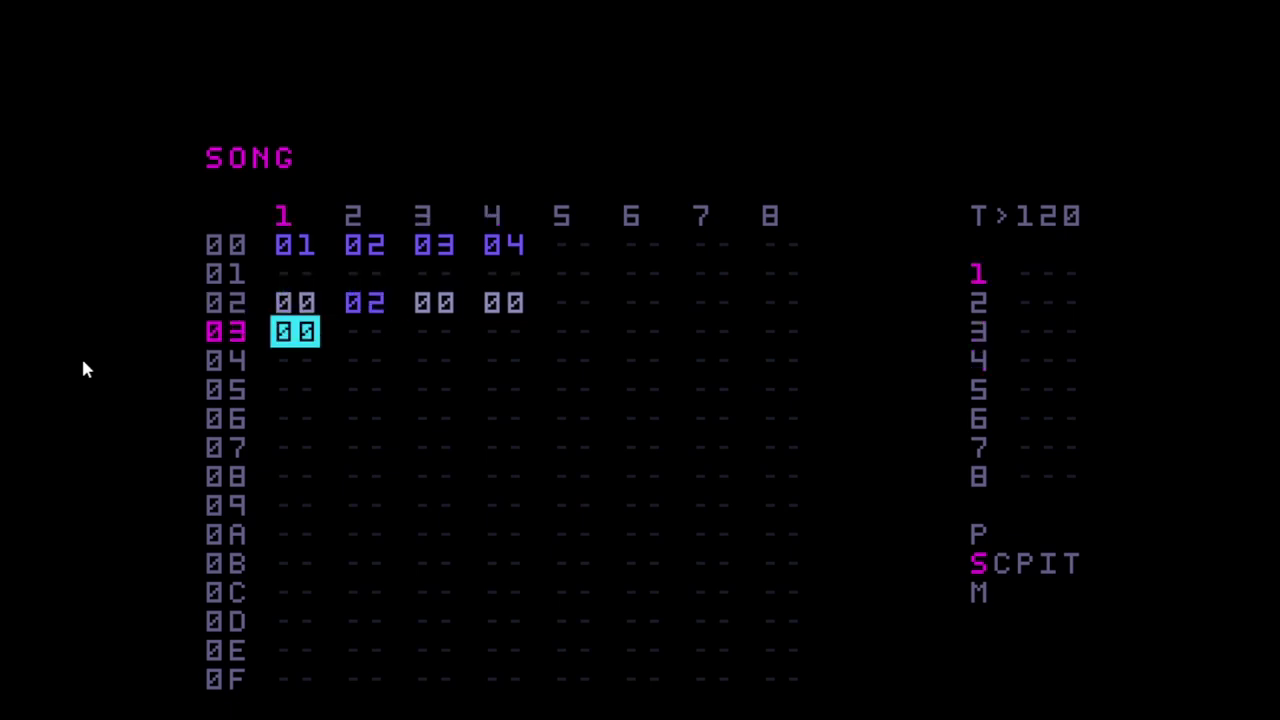
key("Right")
key("Right")
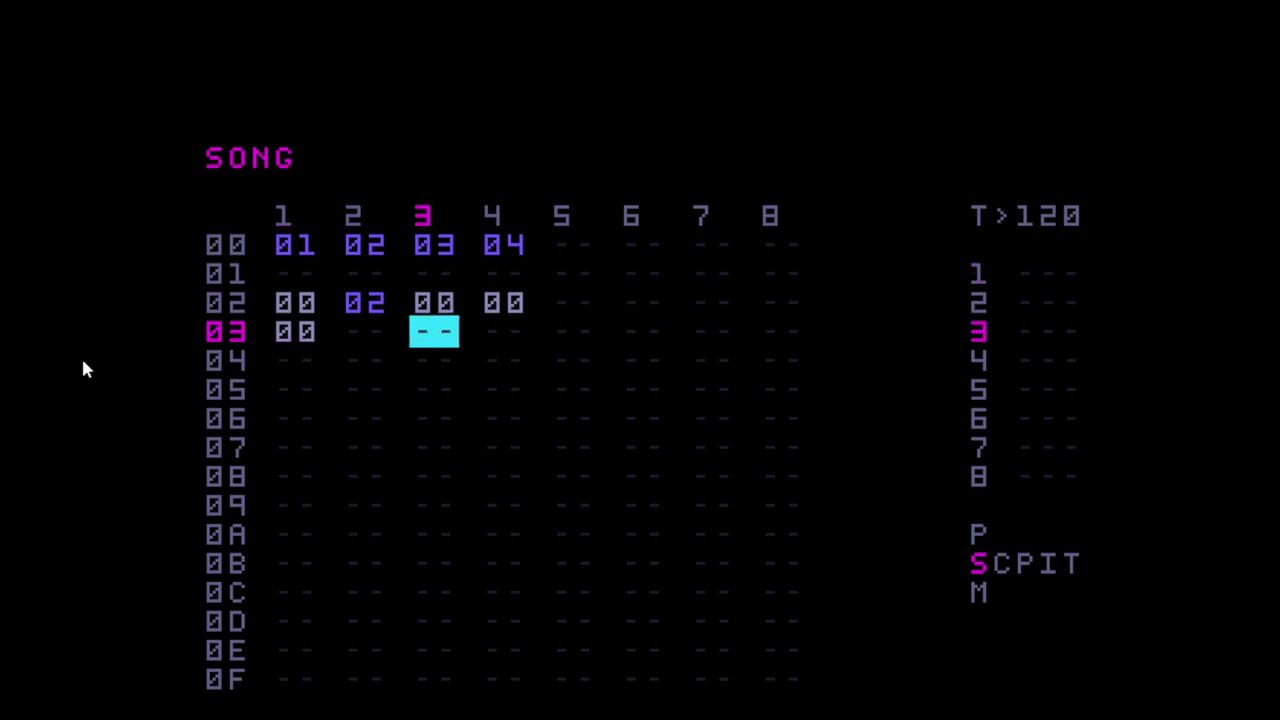
key("Right")
key("x")
key("x+Right")
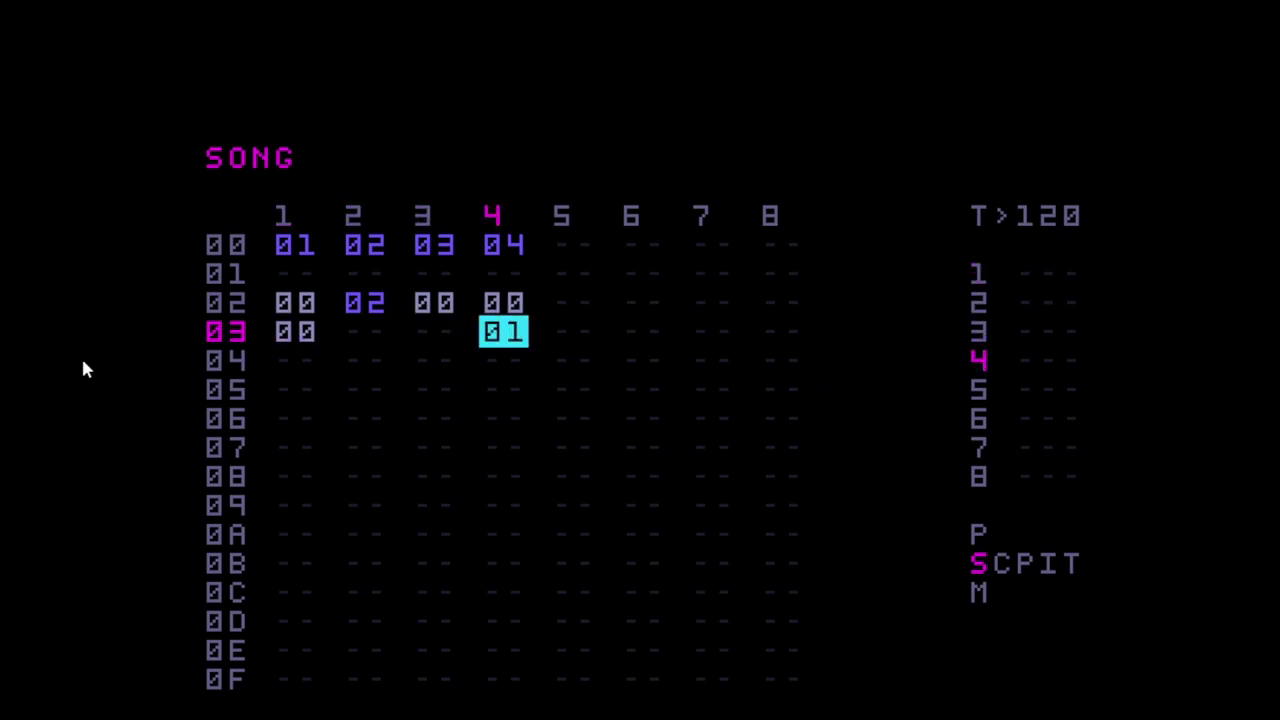
key("Left")
key("x")
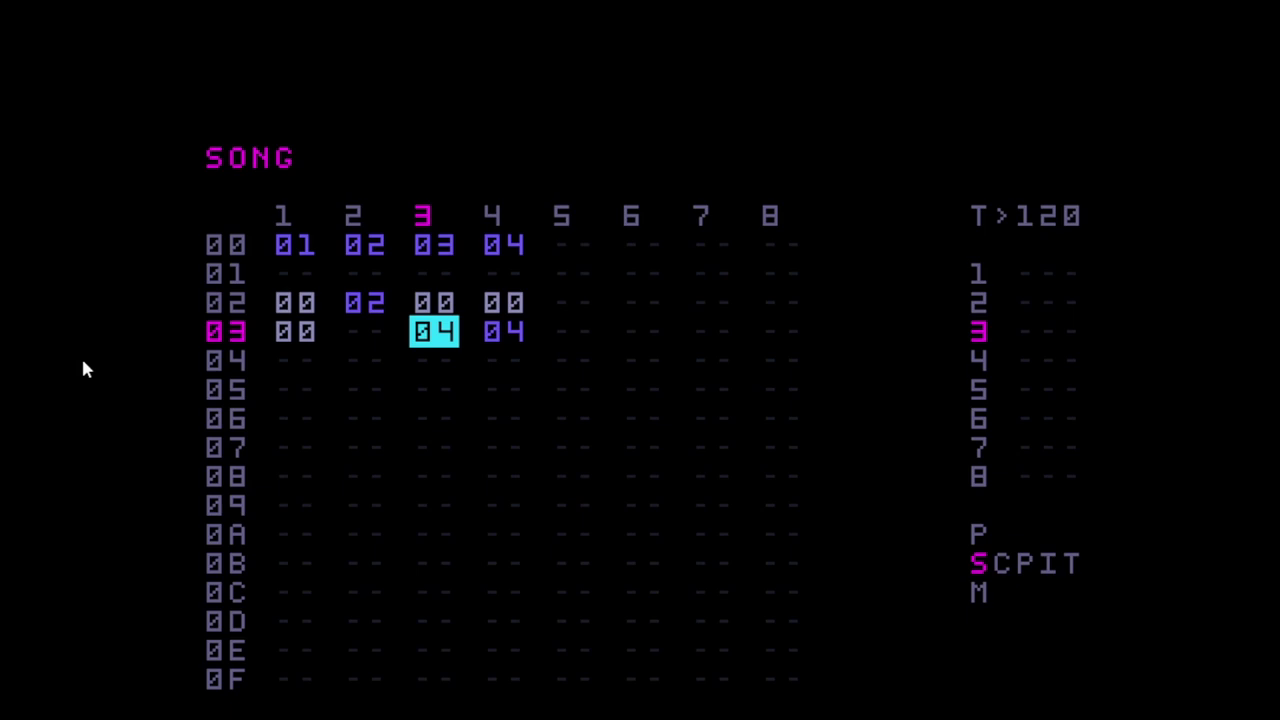
key("x+Down")
key("Left")
key("x")
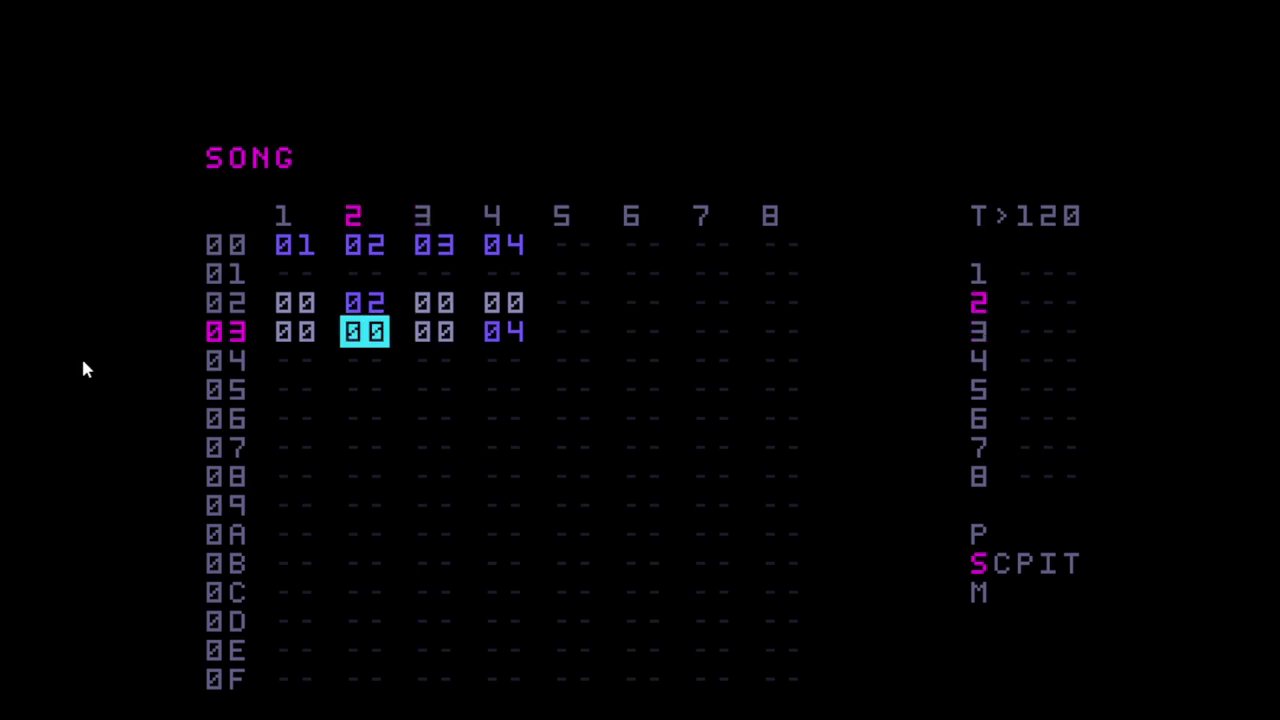
key("x+Right")
key("x+Right")
- Fill song row 04 so it reads 00 02 03 04, bringing in chain 03
key("Down")
key("Left")
key("x")
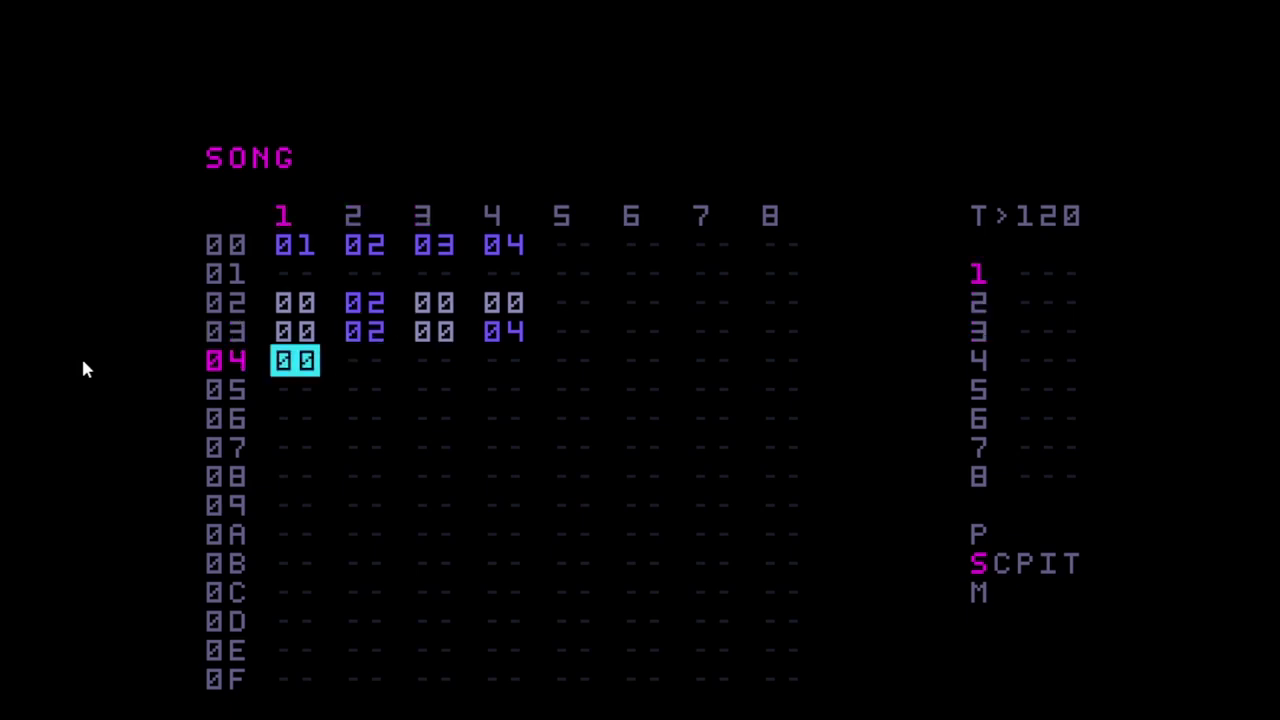
key("Right")
key("Right")
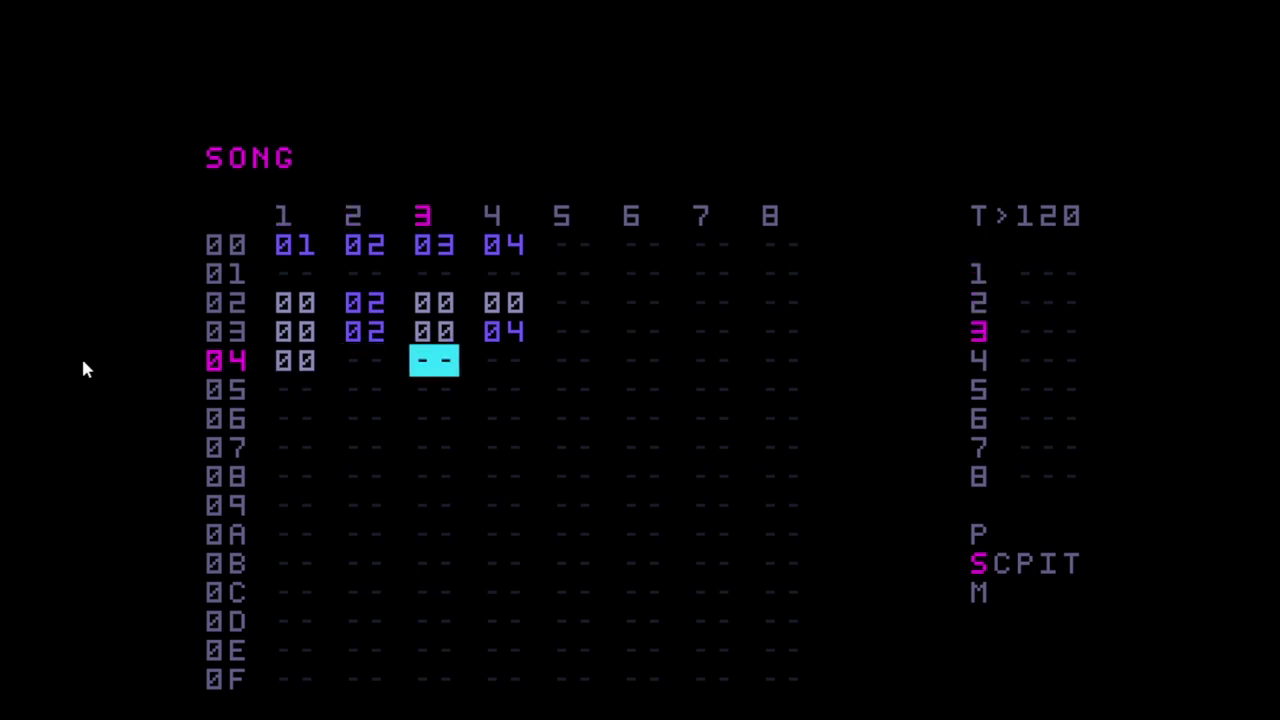
key("x")
key("x+Right")
key("x+Right")
key("Left")
key("Right")
key("Right")
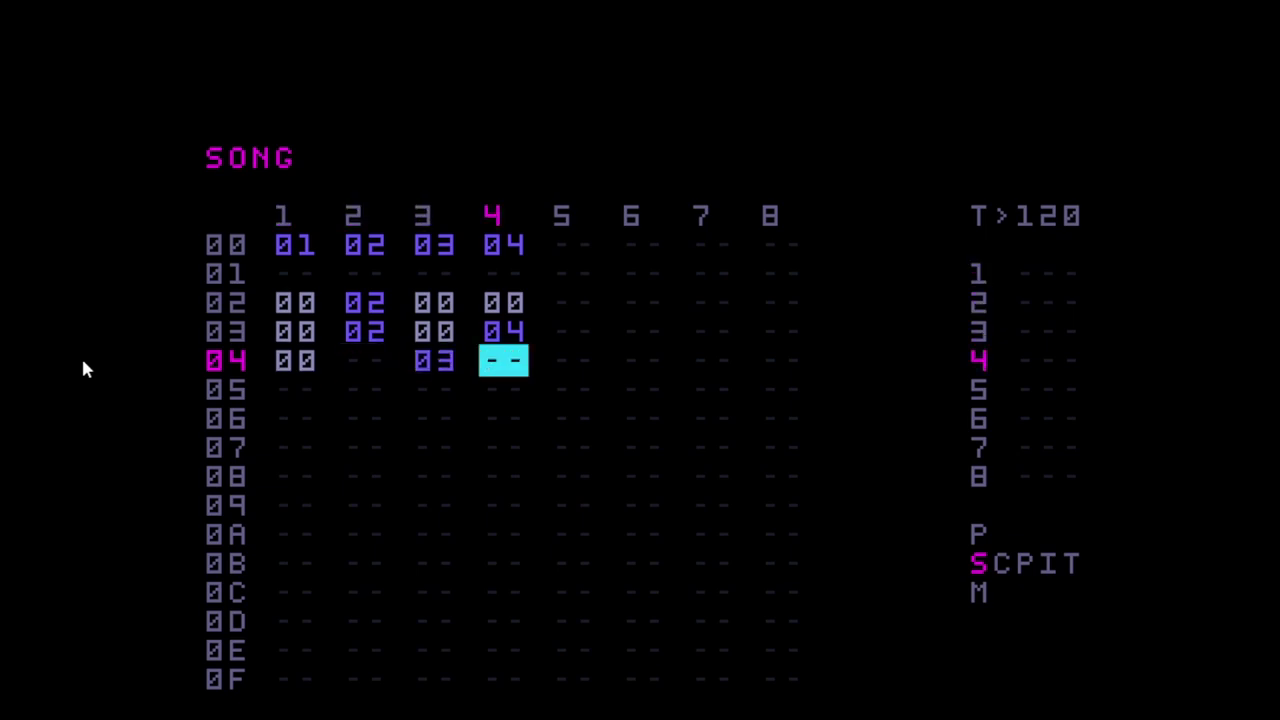
key("x")
key("Left")
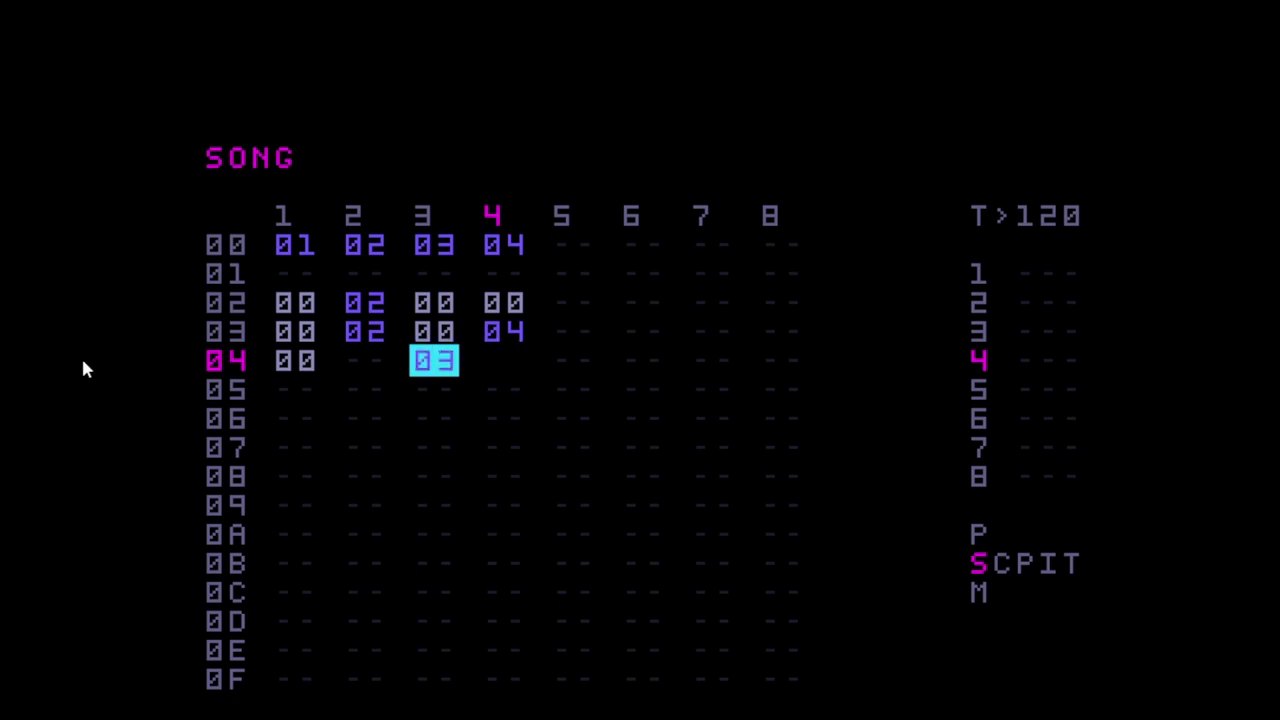
key("Left")
key("x")
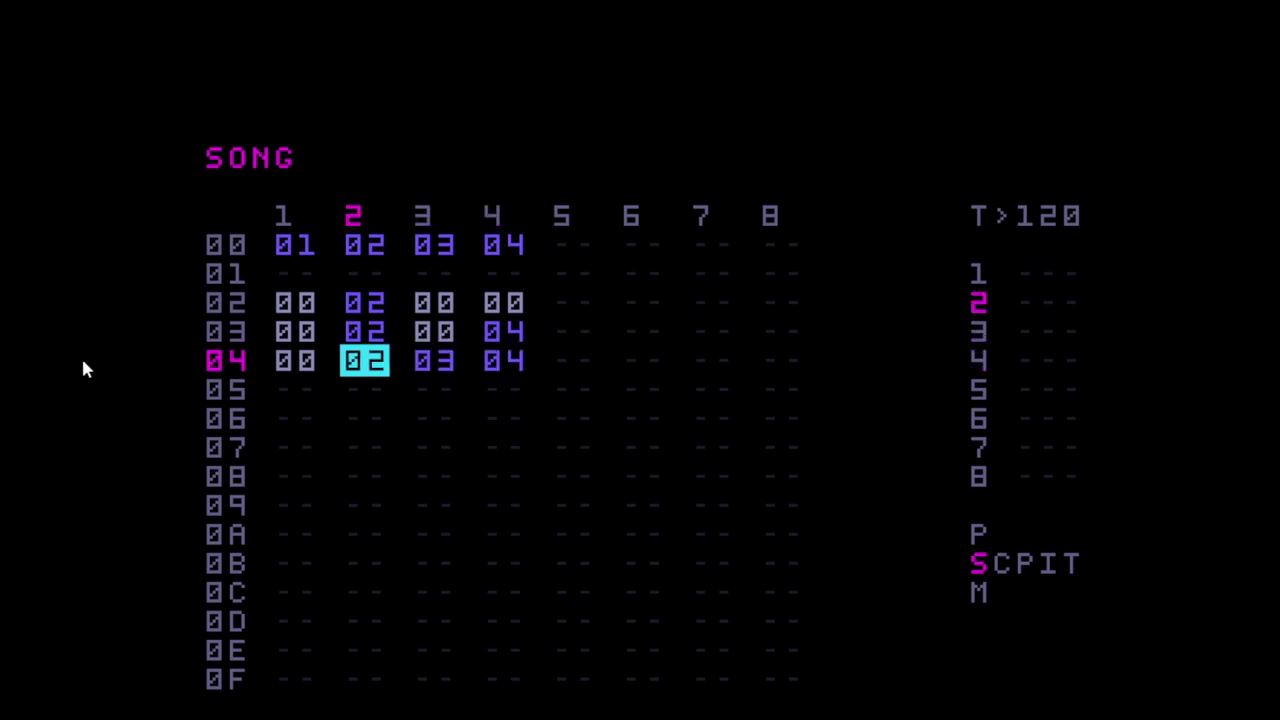
- Put chain 01 on track 1 of song row 05
key("Down")
key("Left")
key("x")
key("x+Left")
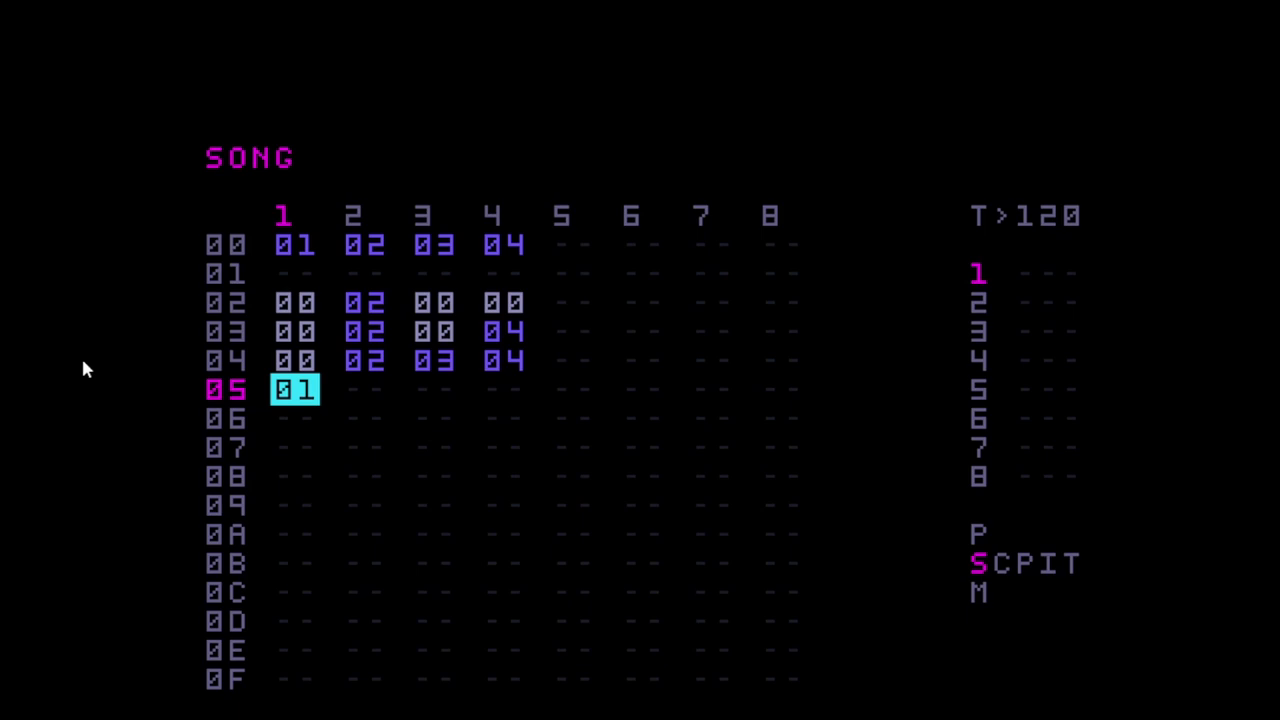
- Complete row 05 with chains 02, 03 and 04 on tracks 2–4
key("Right")
key("x")
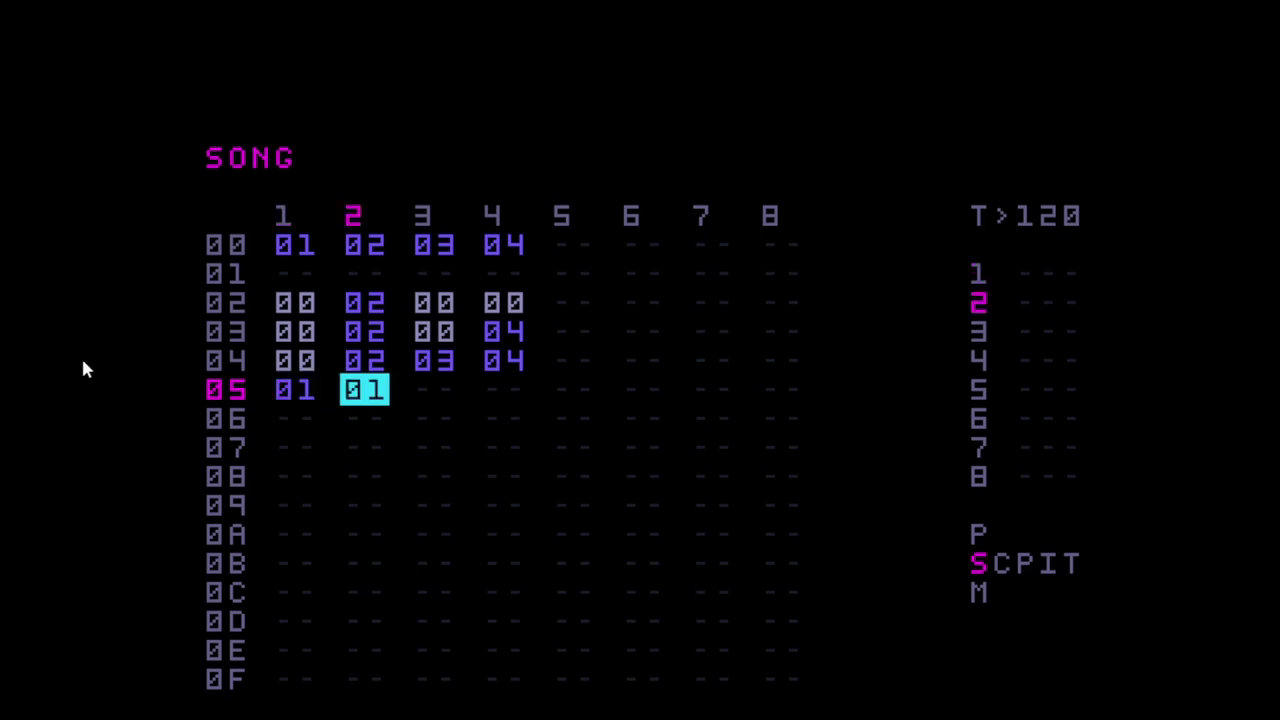
key("Right")
key("x")
key("Right")
key("x")
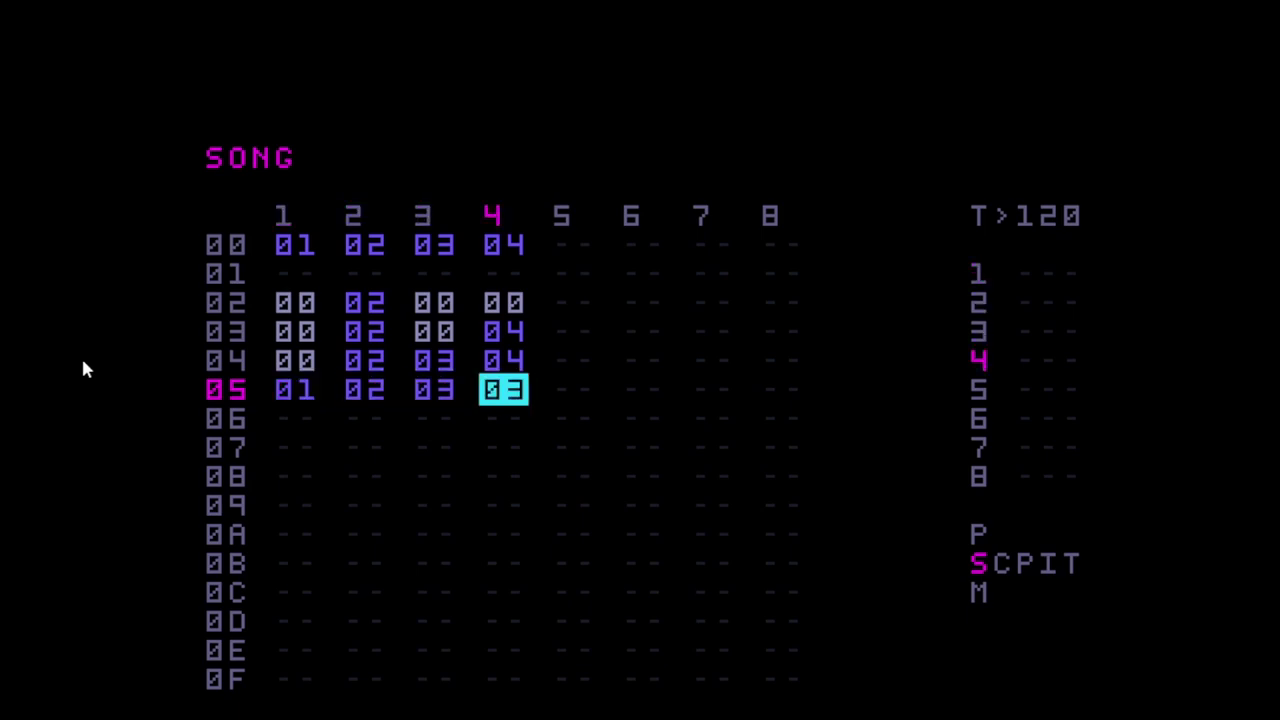
key("Down")
key("Up")
key("Left")
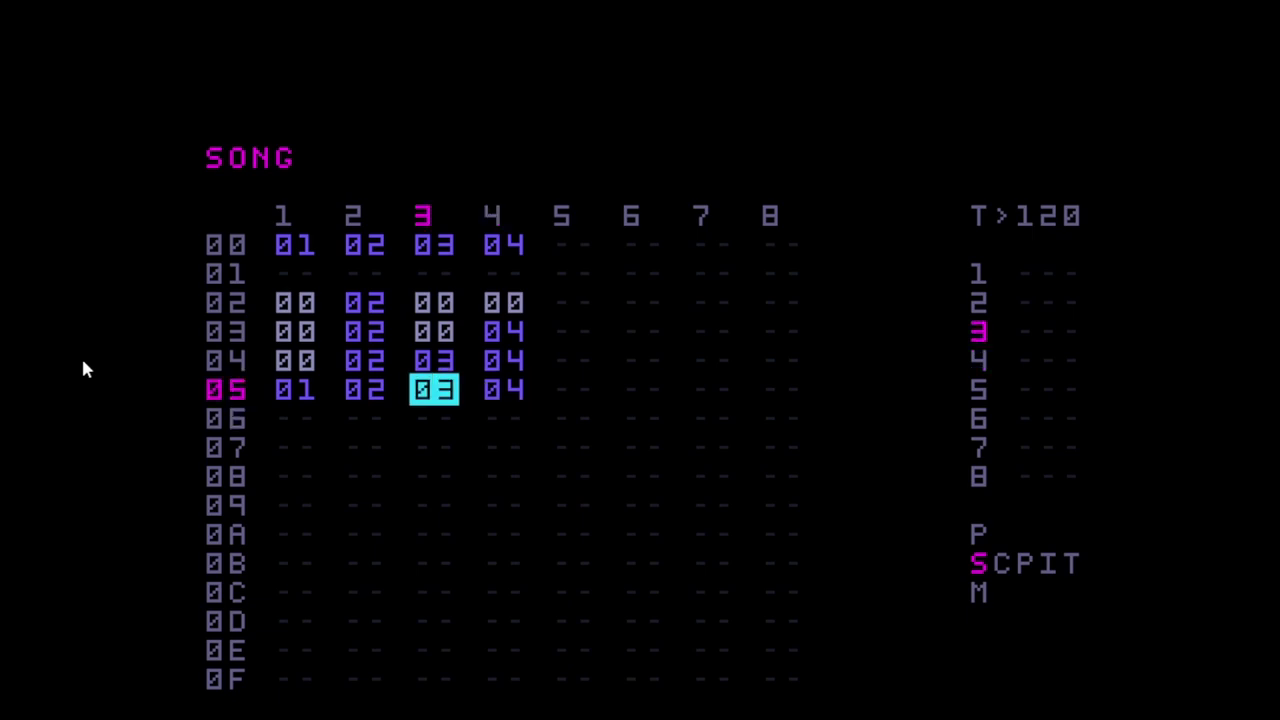
key("Left")
key("Left")
key("shift+Right")
key("shift+Right")
key("shift+Right")
key("z")
key("Down")
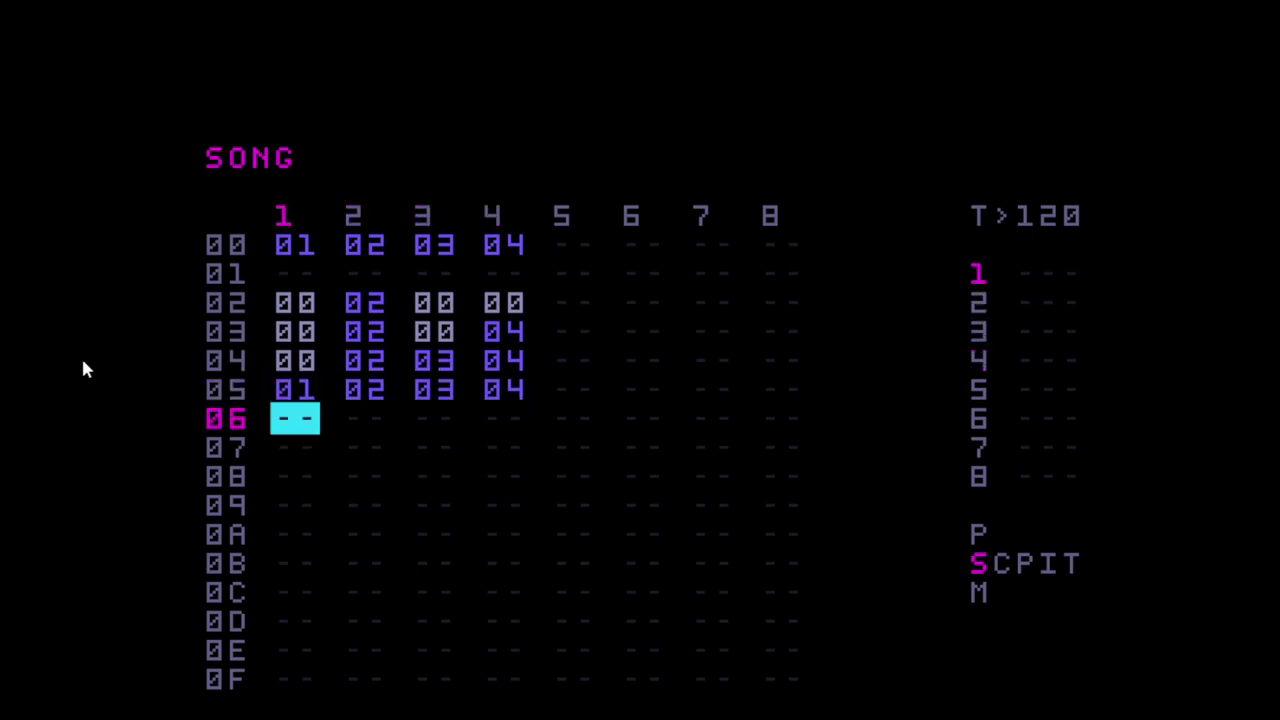
key("shift+x")
key("Down")
key("shift+x")
key("Down")
key("shift+x")
- Put chain 00 on all four tracks of row 09
key("Down")
key("Down")
key("Down")
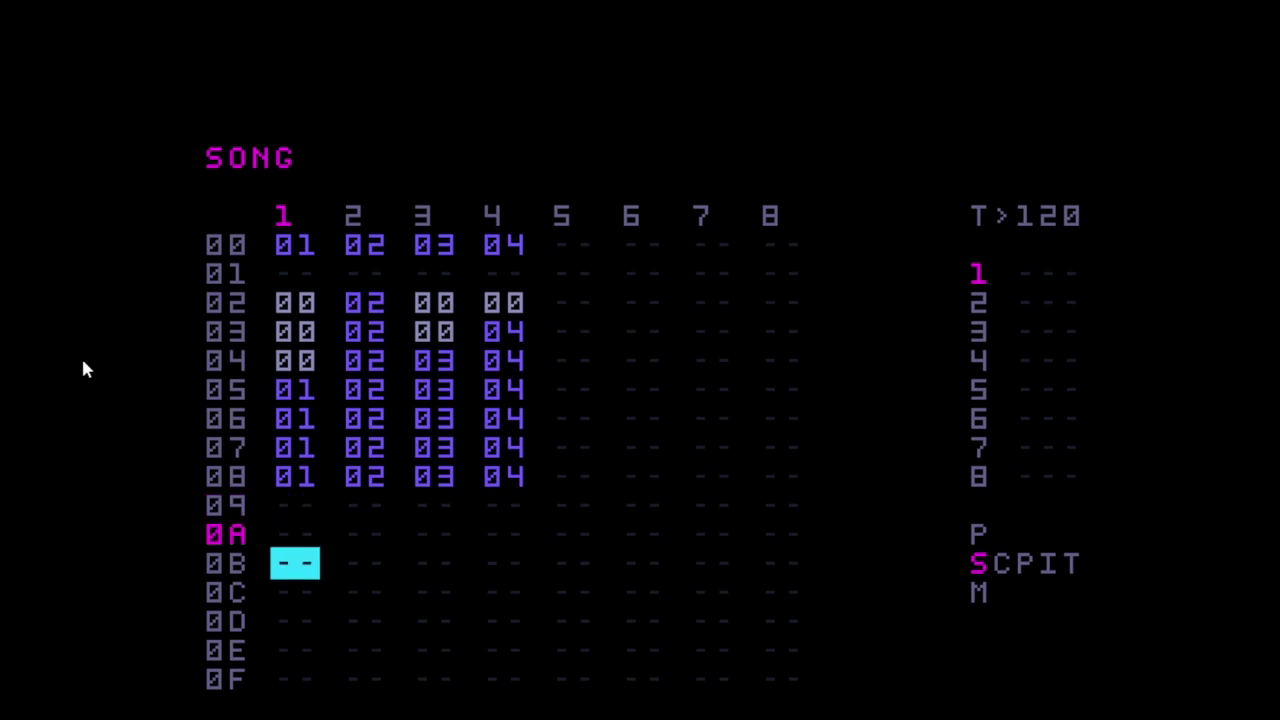
key("Up")
key("Up")
key("x")
key("Right")
key("x")
key("Right")
key("x")
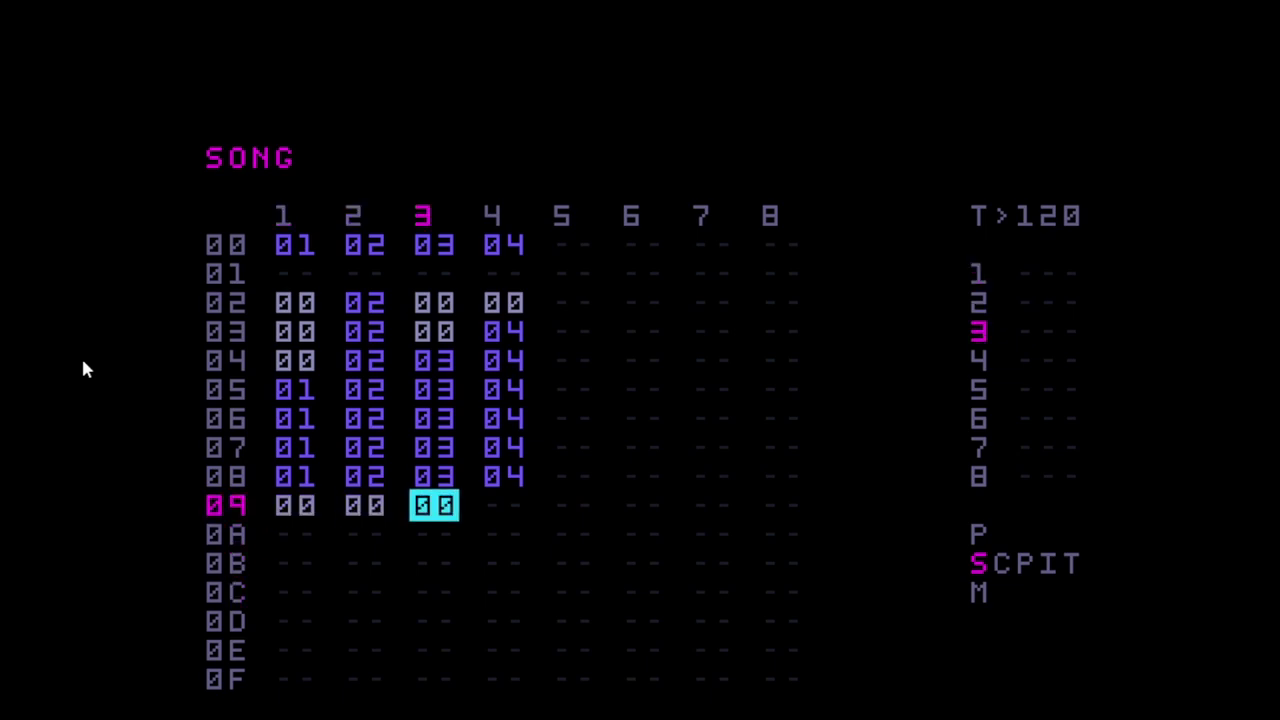
key("Right")
key("x")
- Open chain 00 from song row 02 for editing
key("Down")
key("Left")
key("Left")
key("Left")
key("Up")
key("Up")
key("Up")
key("Up")
key("Up")
key("Up")
key("Up")
key("Down")
key("Down")
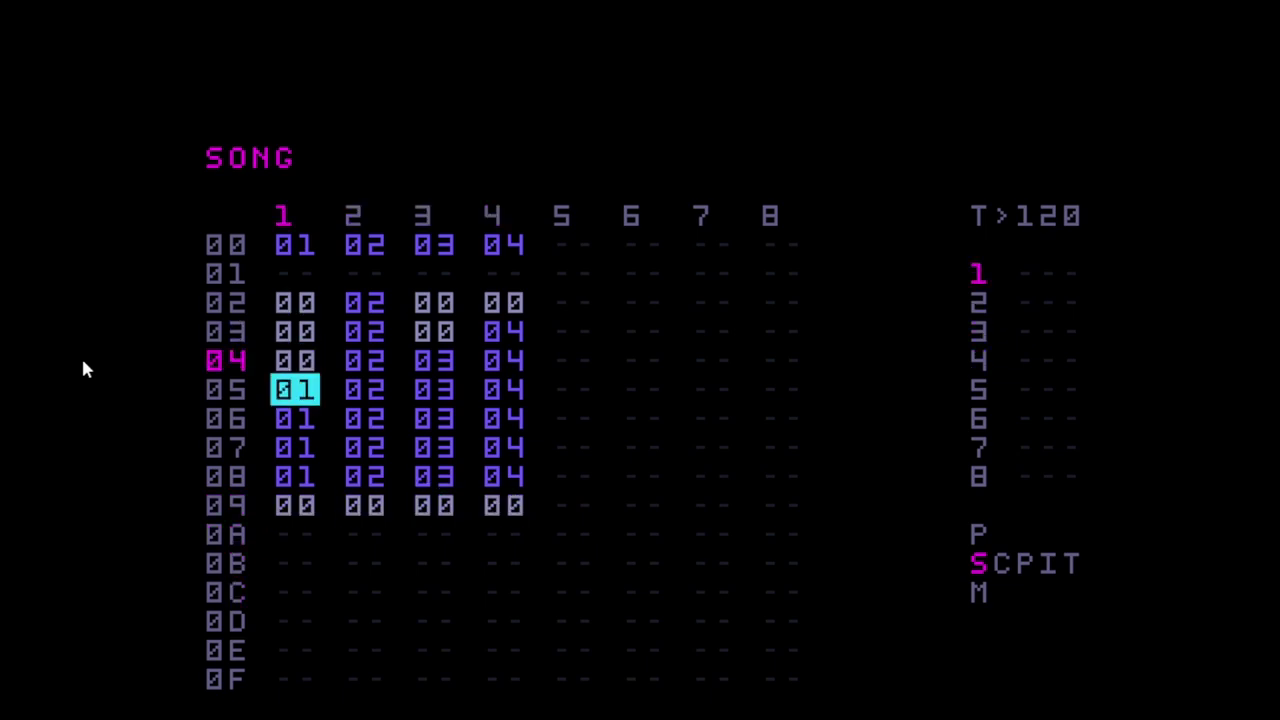
key("Up")
key("Up")
key("Up")
key("Up")
key("Down")
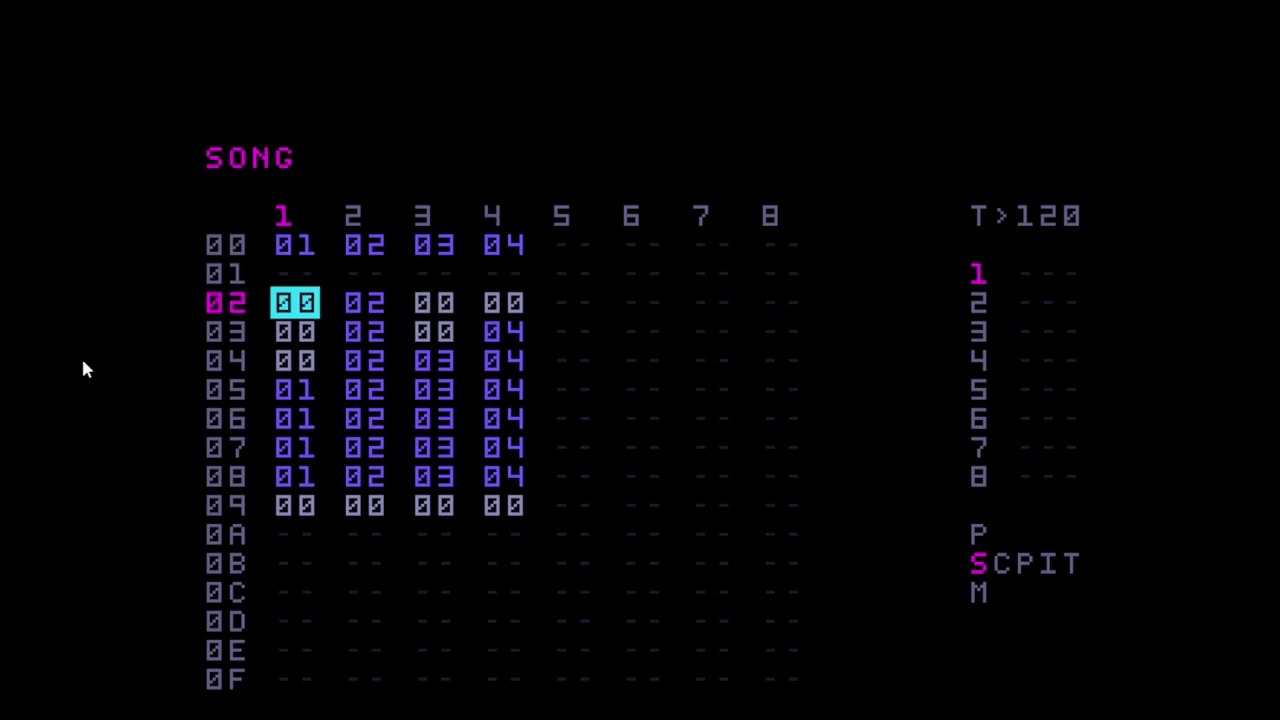
key("shift+Right")
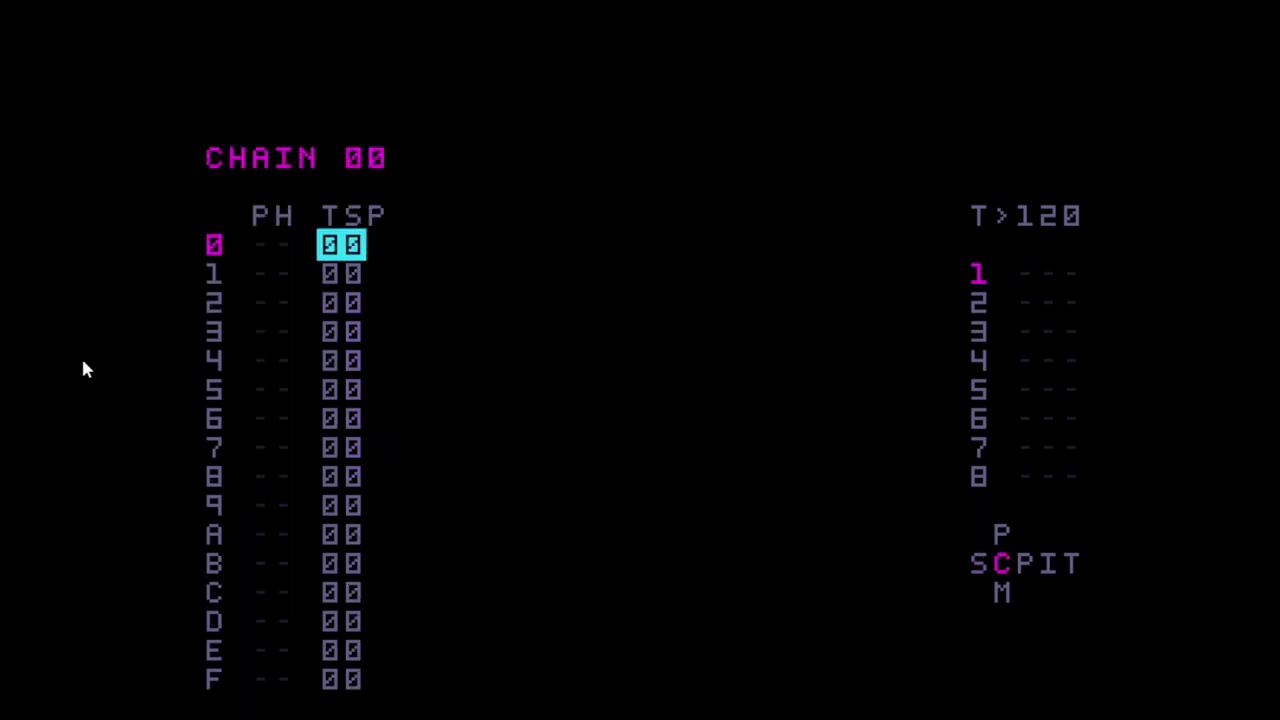
- Fill chain 00 steps 0–3 with phrase 00, then peek into phrase 00 and come back
key("Left")
key("x")
key("Down")
key("x")
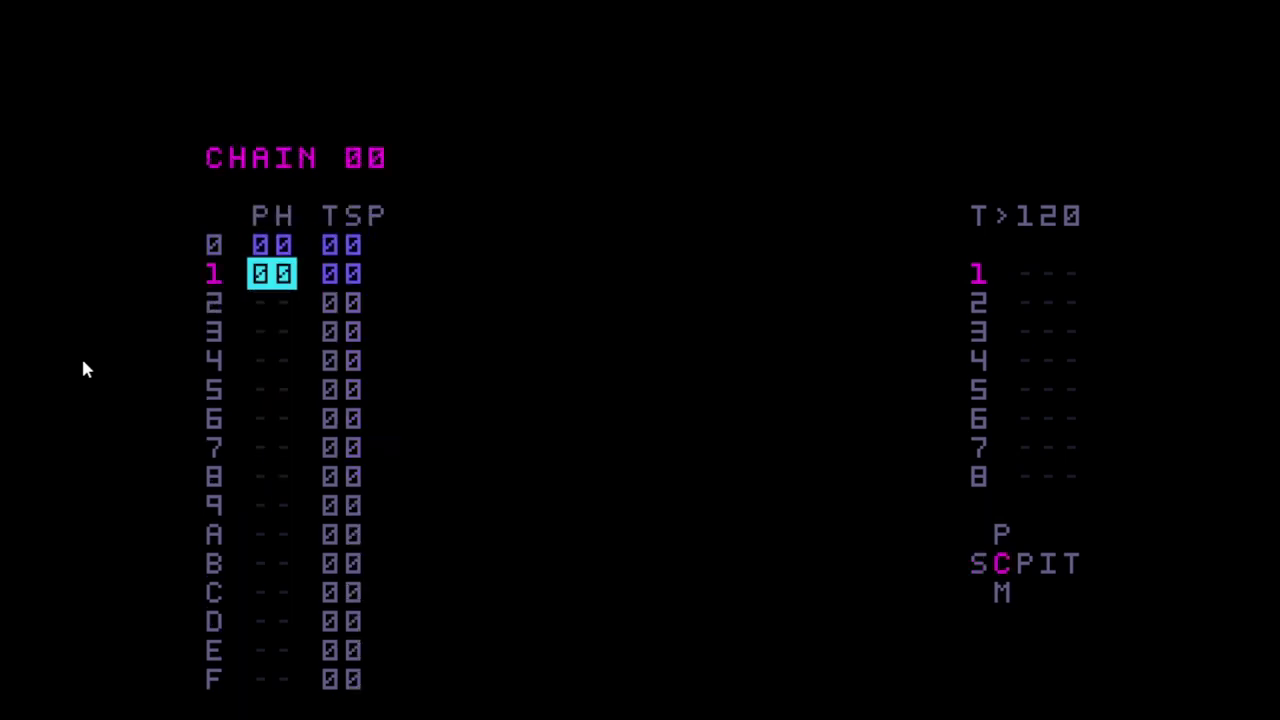
key("Down")
key("x")
key("Down")
key("x")
key("shift+Right")
key("shift+Left")
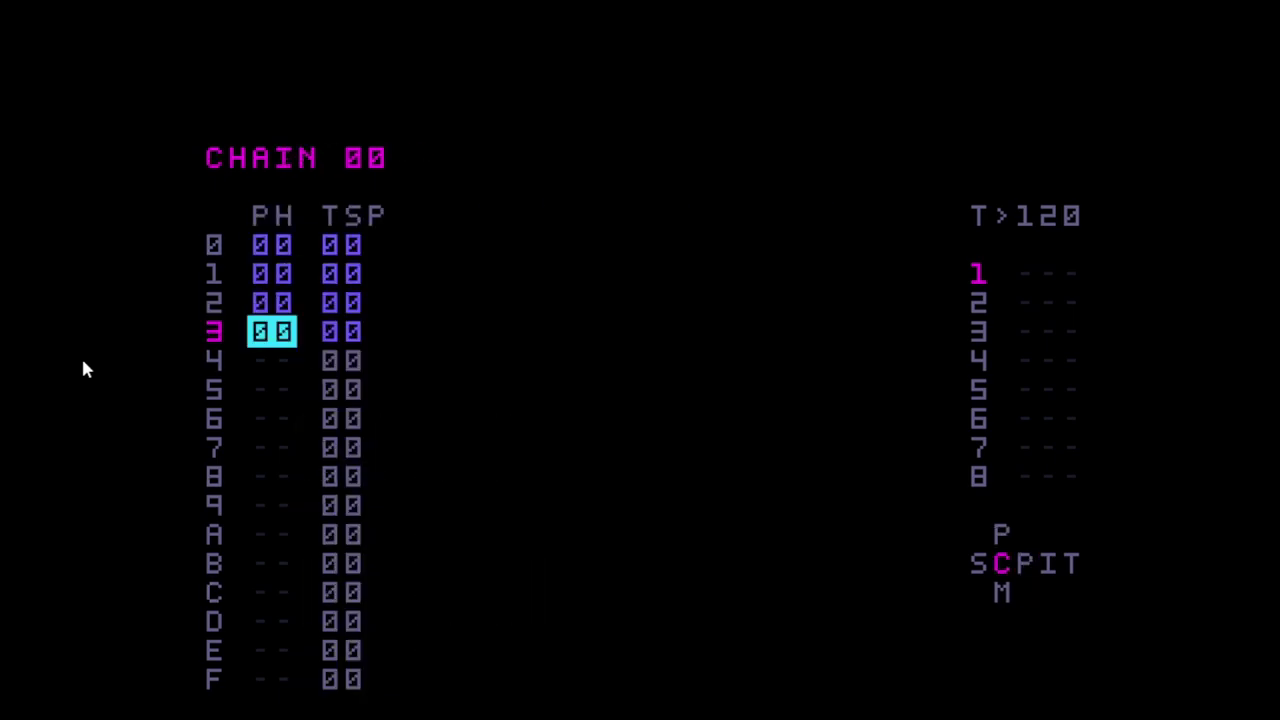
- Back in Song view, start playback from row 02 track 1, then move the cursor to row 0A
key("shift+Left")
key("Down")
key("Down")
key("Down")
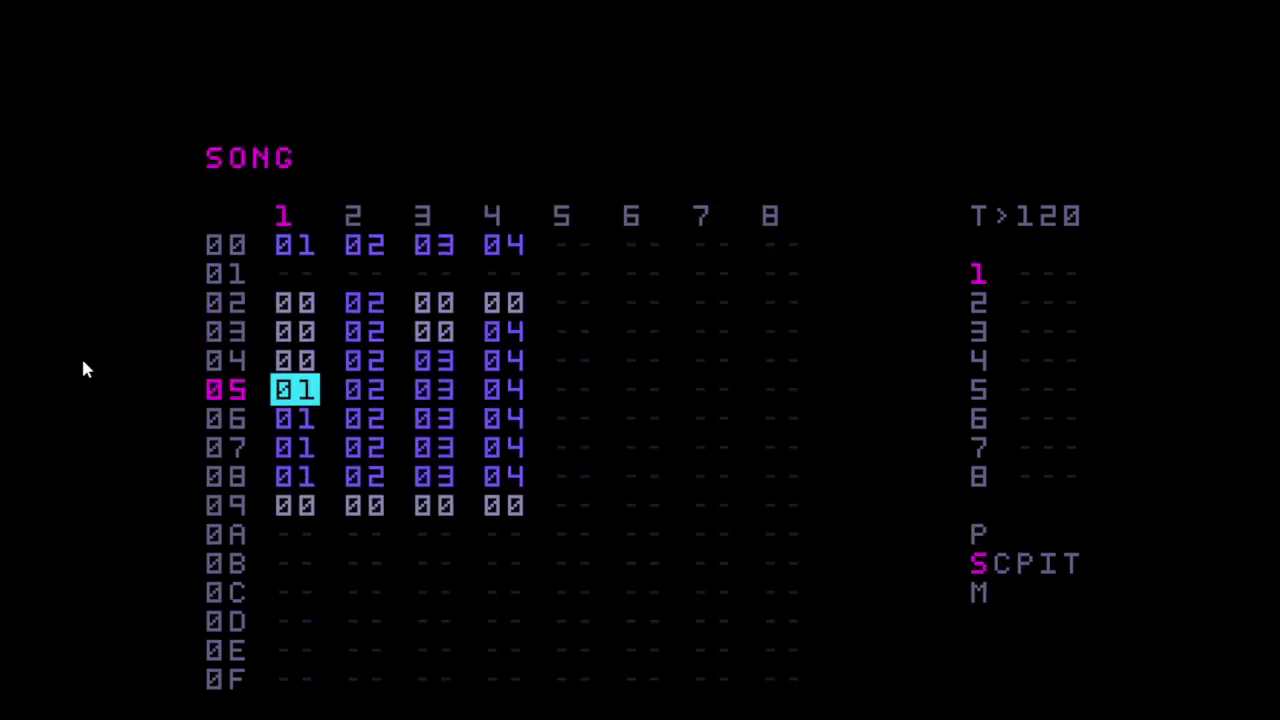
key("Down")
key("Down")
key("Down")
key("Up")
key("Up")
key("Up")
key("Up")
key("Up")
key("Up")
key("Up")
key("Down")
key("Right")
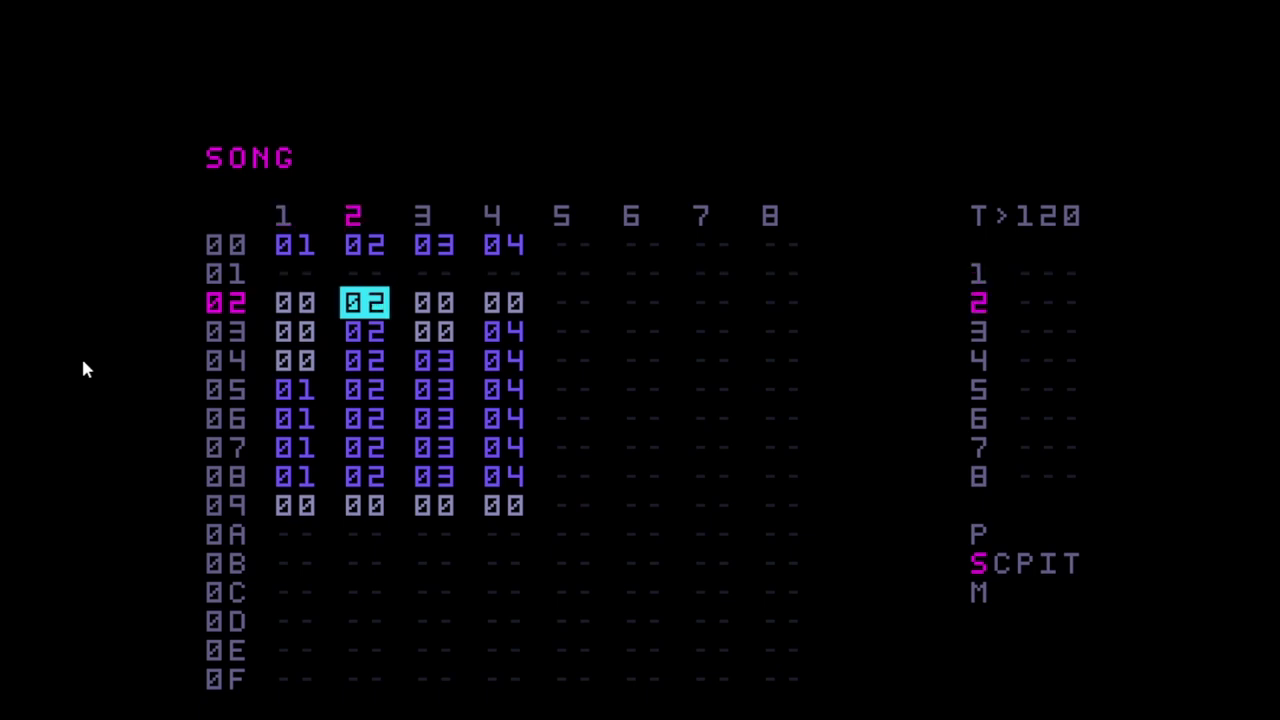
key("Right")
key("Right")
key("Left")
key("Left")
key("Left")
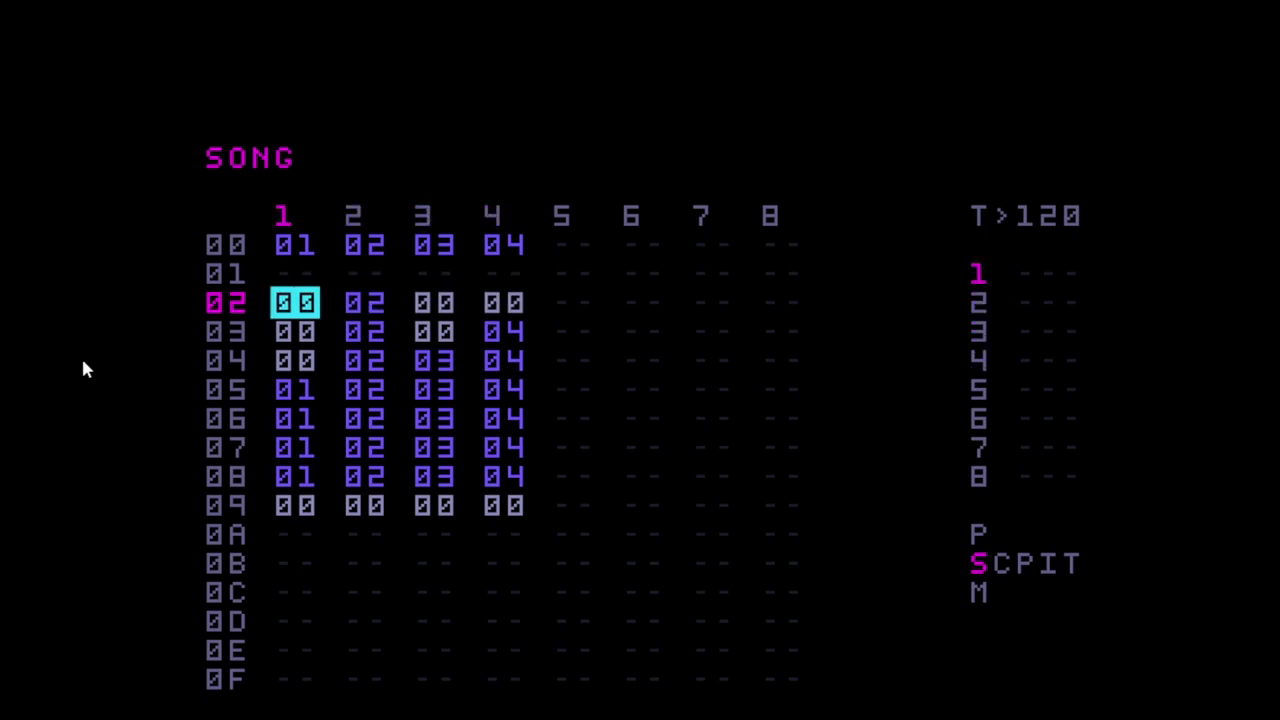
key("space")
key("Down")
key("Down")
key("Down")
key("Down")
key("Down")
key("Down")
key("Down")
key("Down")
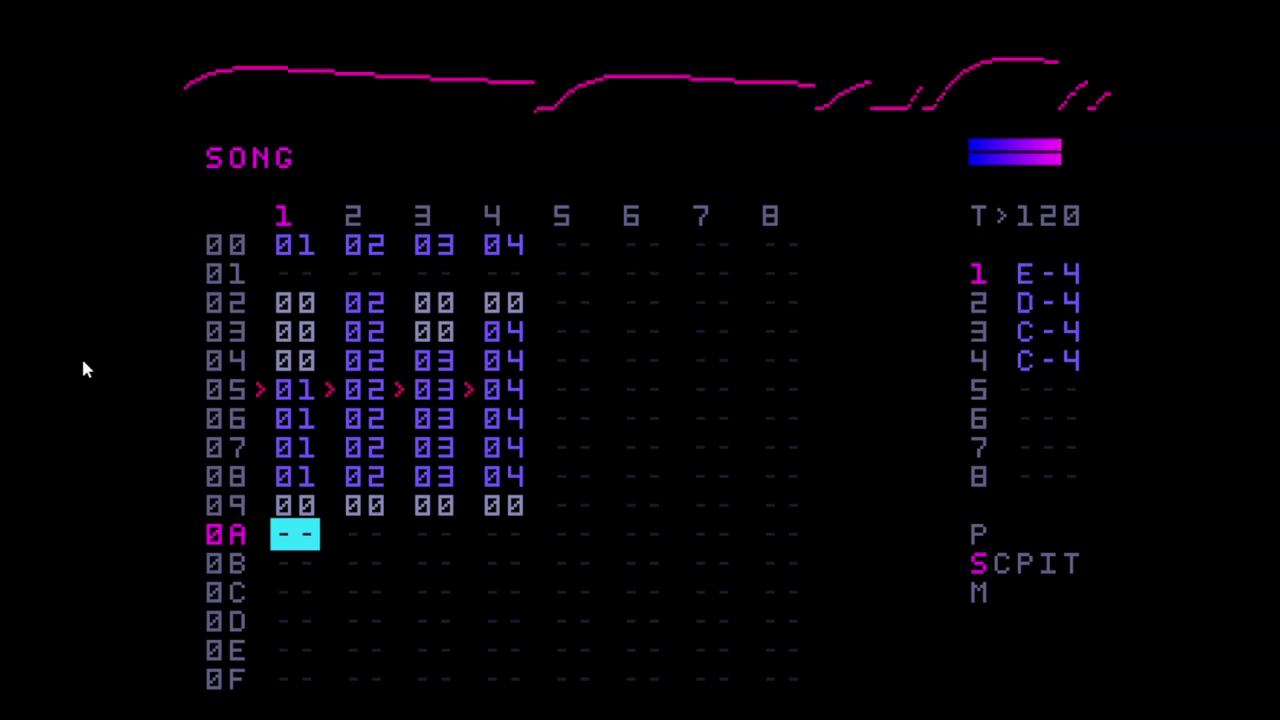
- In the Mixer, set track 1's level to D0
key("shift+Down")
key("Up")
key("Down")
key("Right")
key("Right")
key("Right")
key("Right")
key("Left")
key("Left")
key("Left")
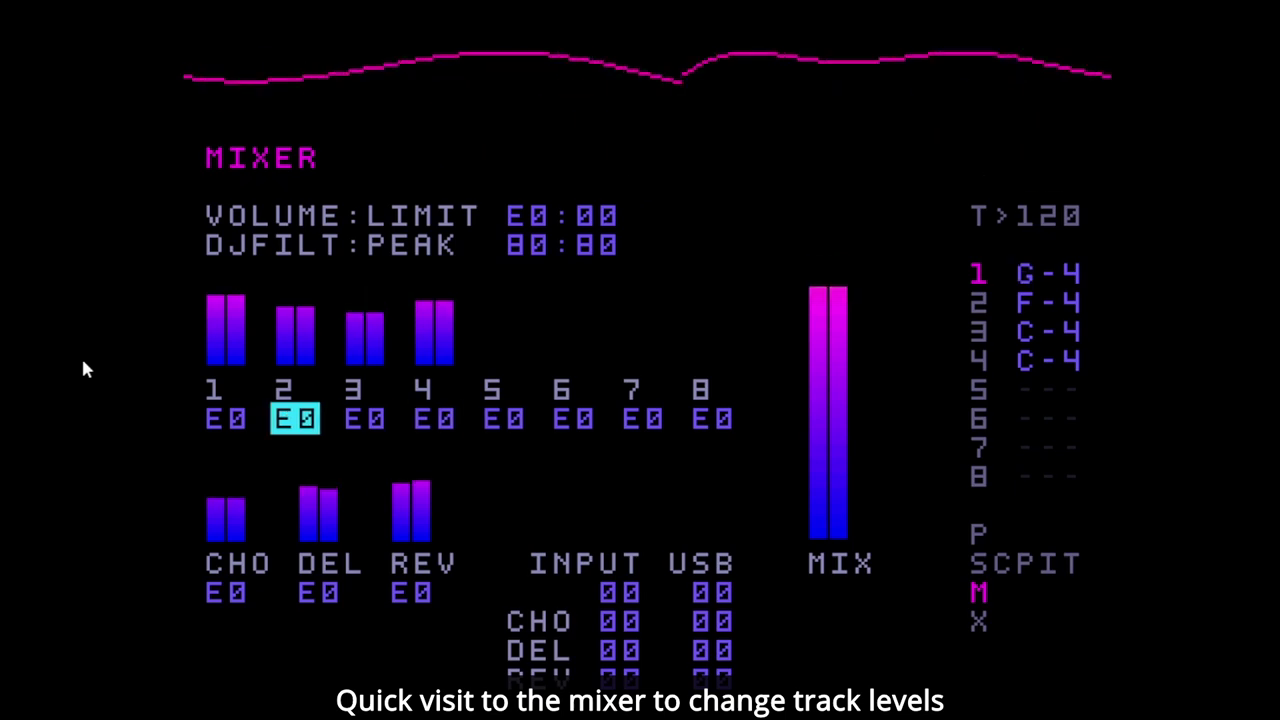
key("Left")
key("ctrl+Down")
key("ctrl+Down")
key("ctrl+Up")
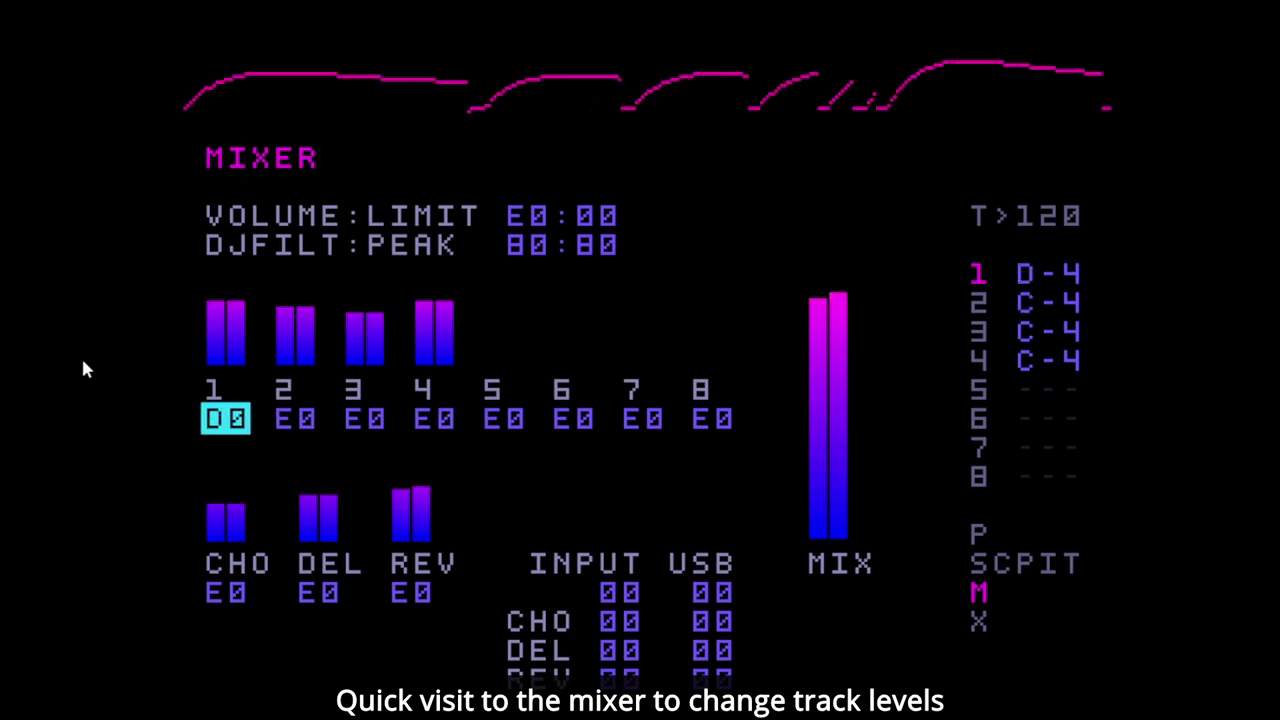
- Raise track 2's level to F0 and track 3's level to FF
key("Right")
key("Right")
key("Left")
key("ctrl+Up")
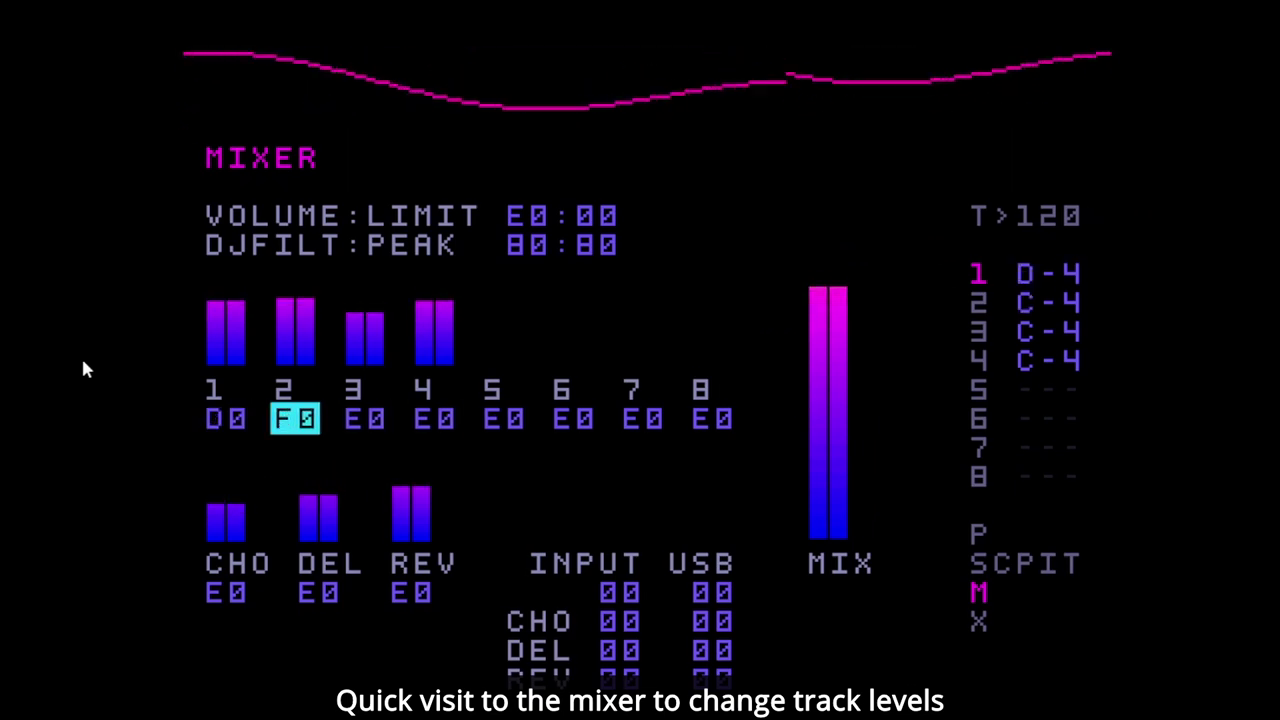
key("Right")
key("Right")
key("Left")
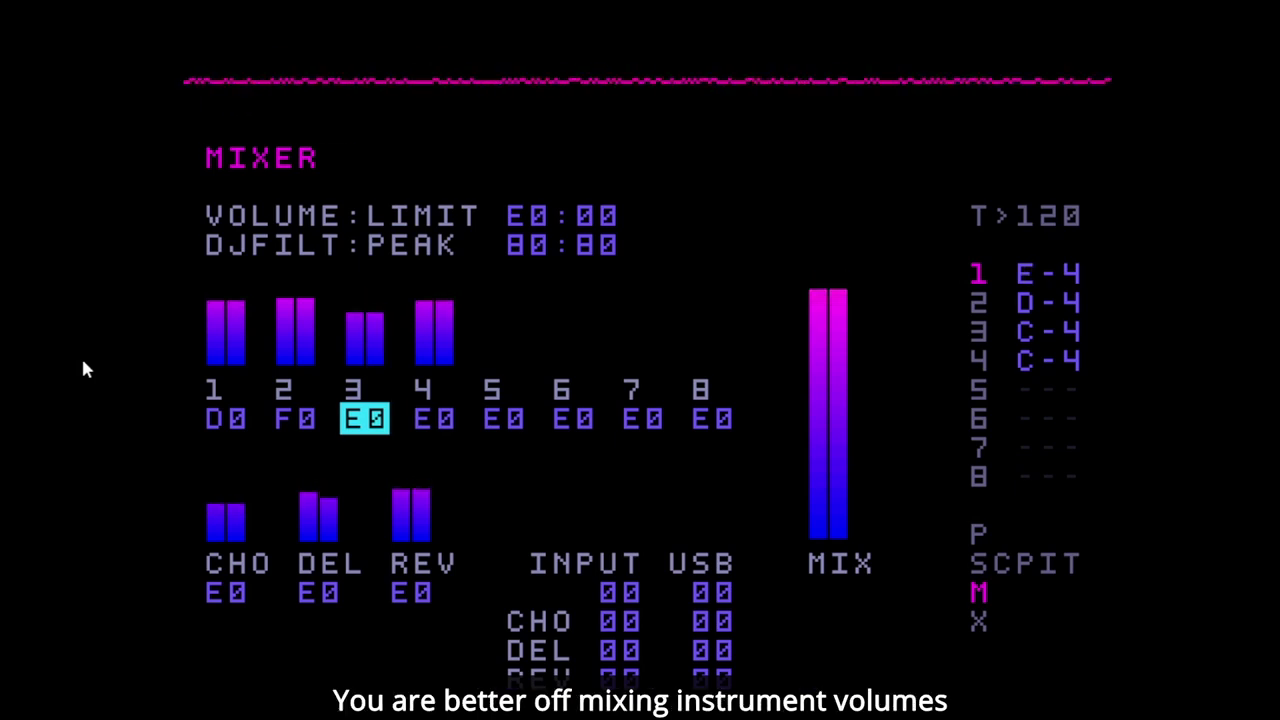
key("ctrl+Up")
key("ctrl+Up")
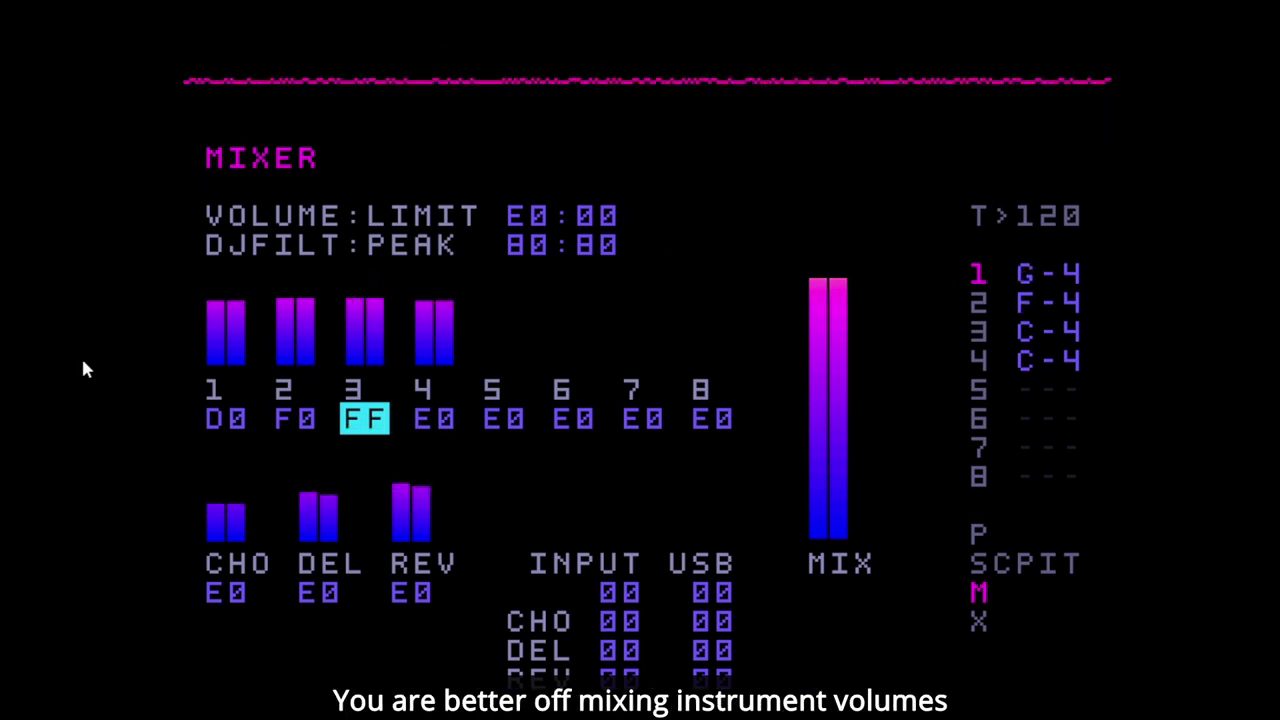
- Try other levels on track 4, keep it at E0, and return to Song view
key("Right")
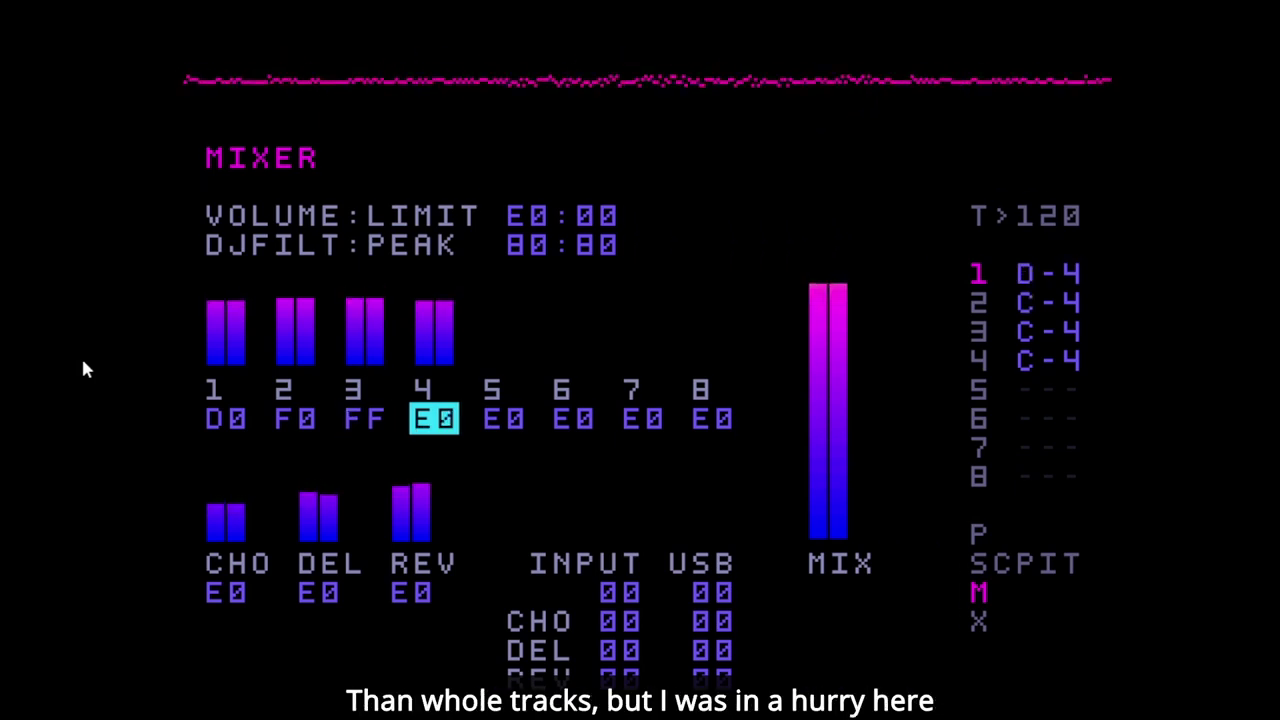
key("ctrl+Down")
key("ctrl+Up")
key("ctrl+Up")
key("ctrl+Down")
key("ctrl+Up")
key("ctrl+Down")
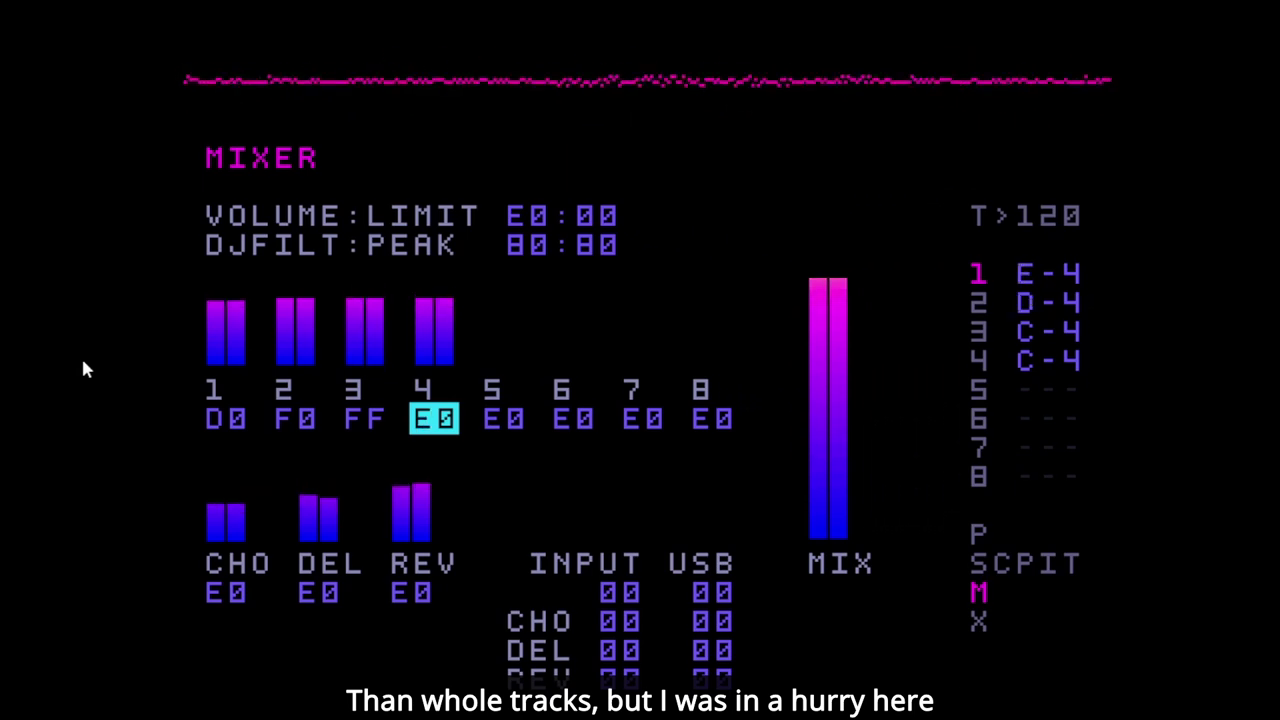
key("shift+Up")
key("shift+Up")
- Return to the song arrangement and stop playback with the cursor on row 08
key("shift+Down")
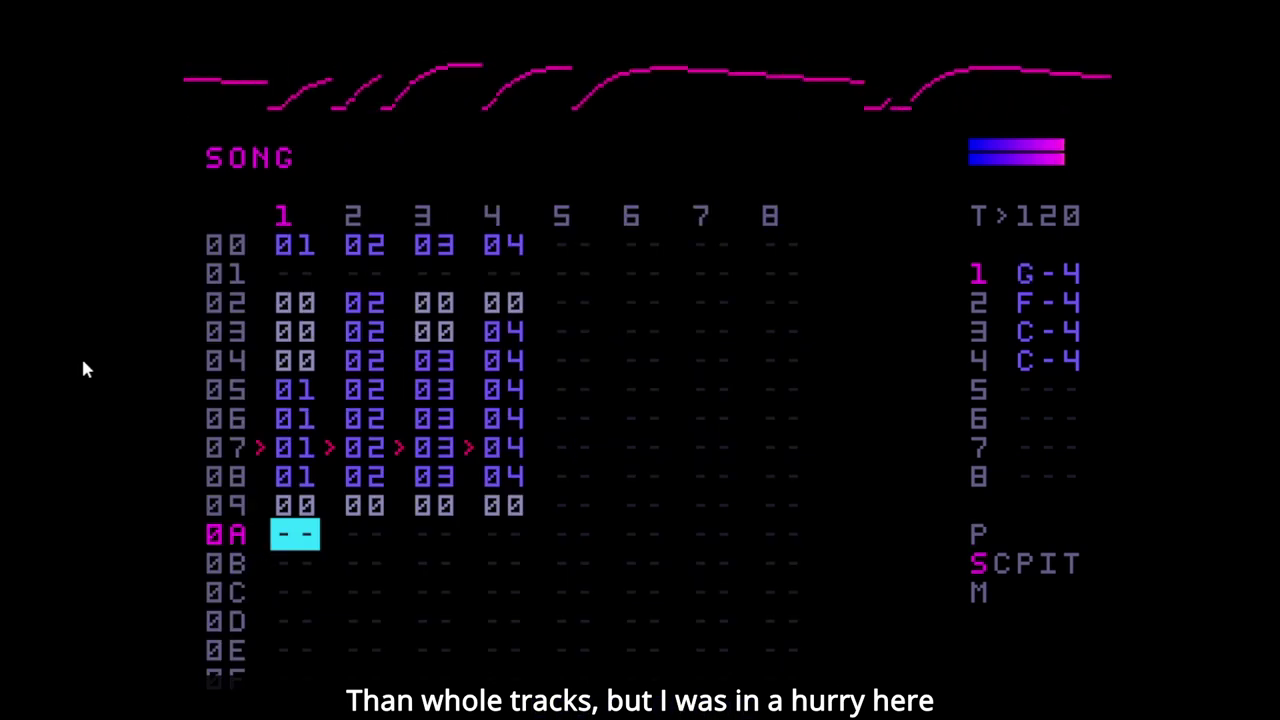
key("Up")
key("Up")
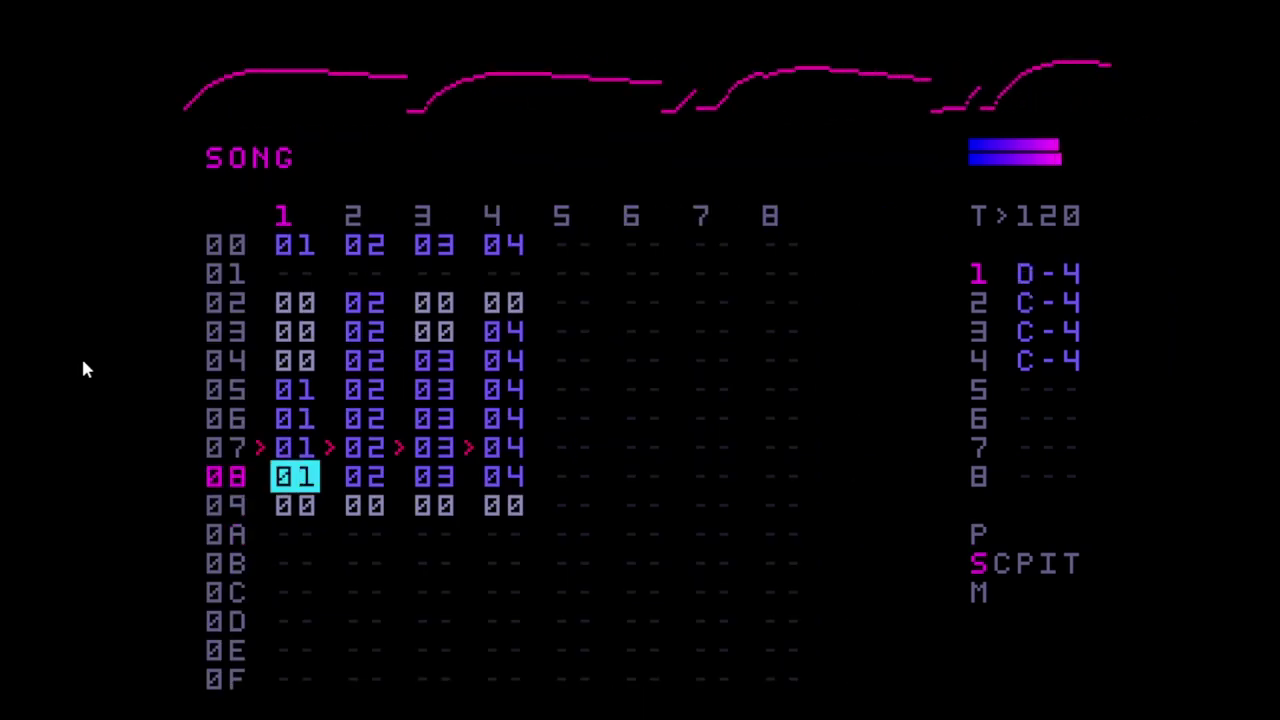
key("Down")
key("Down")
key("Down")
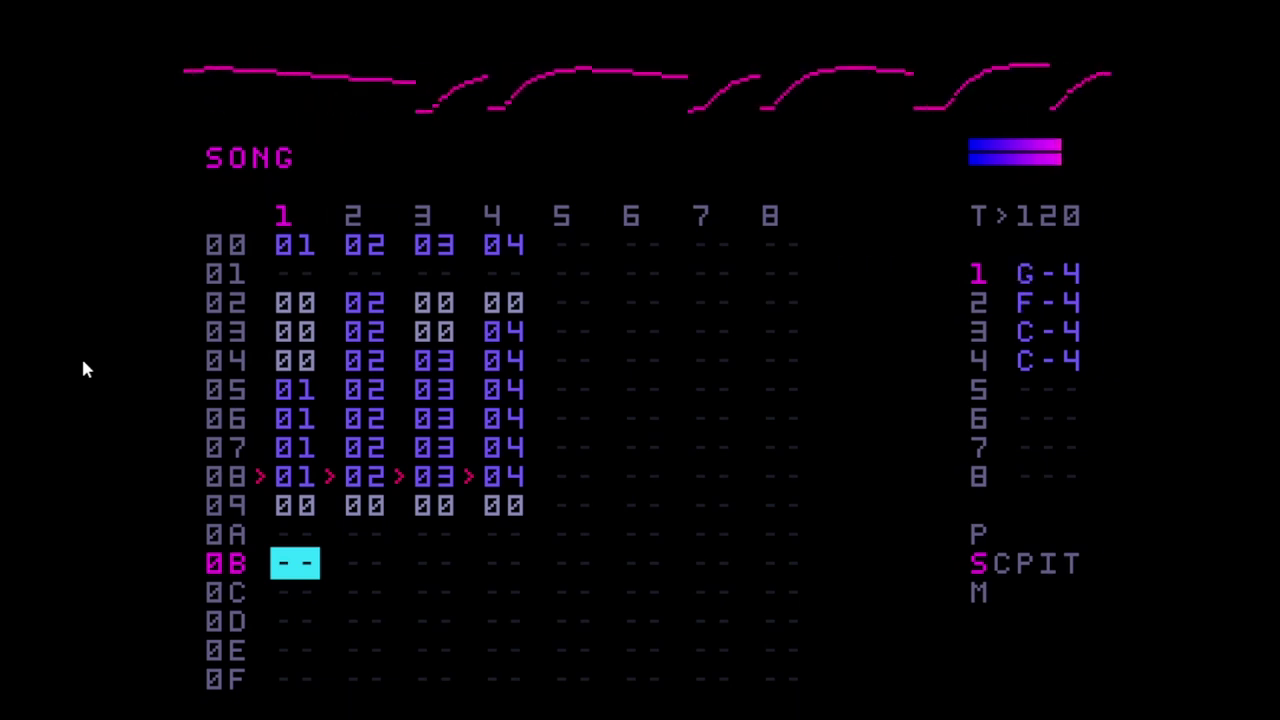
key("Up")
key("Up")
key("Up")
key("Right")
key("Right")
key("Right")
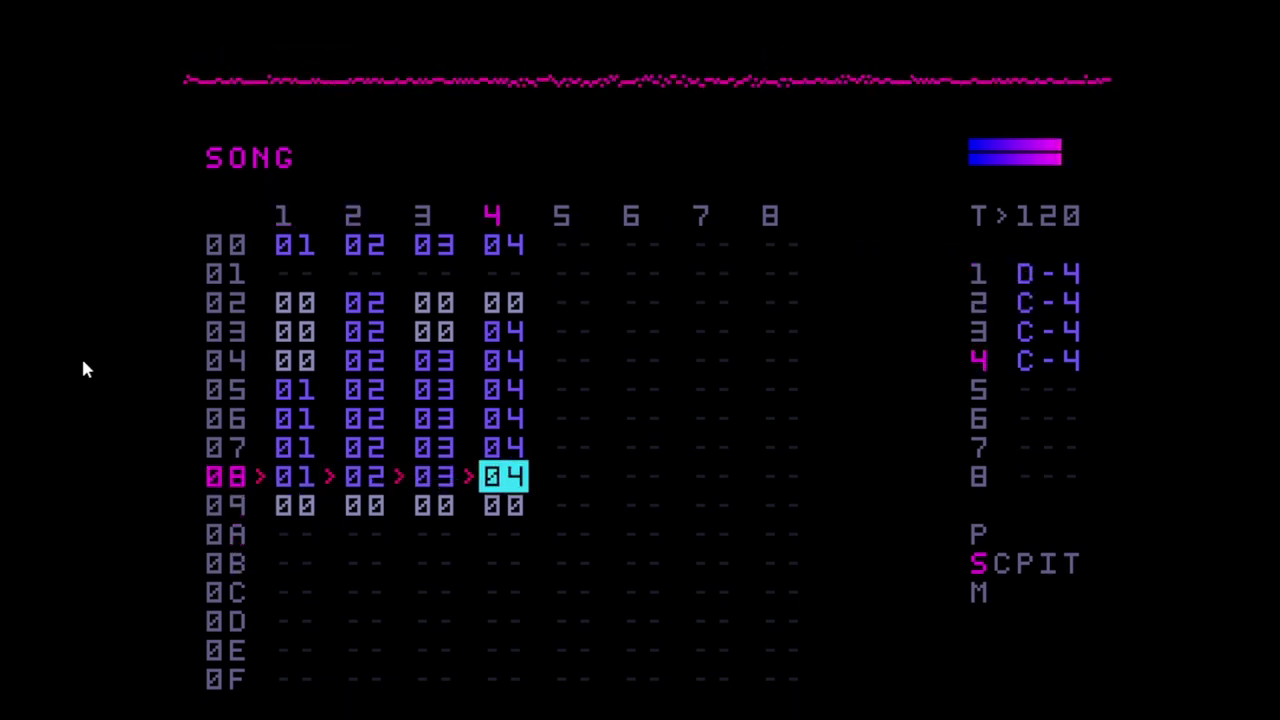
key("space")
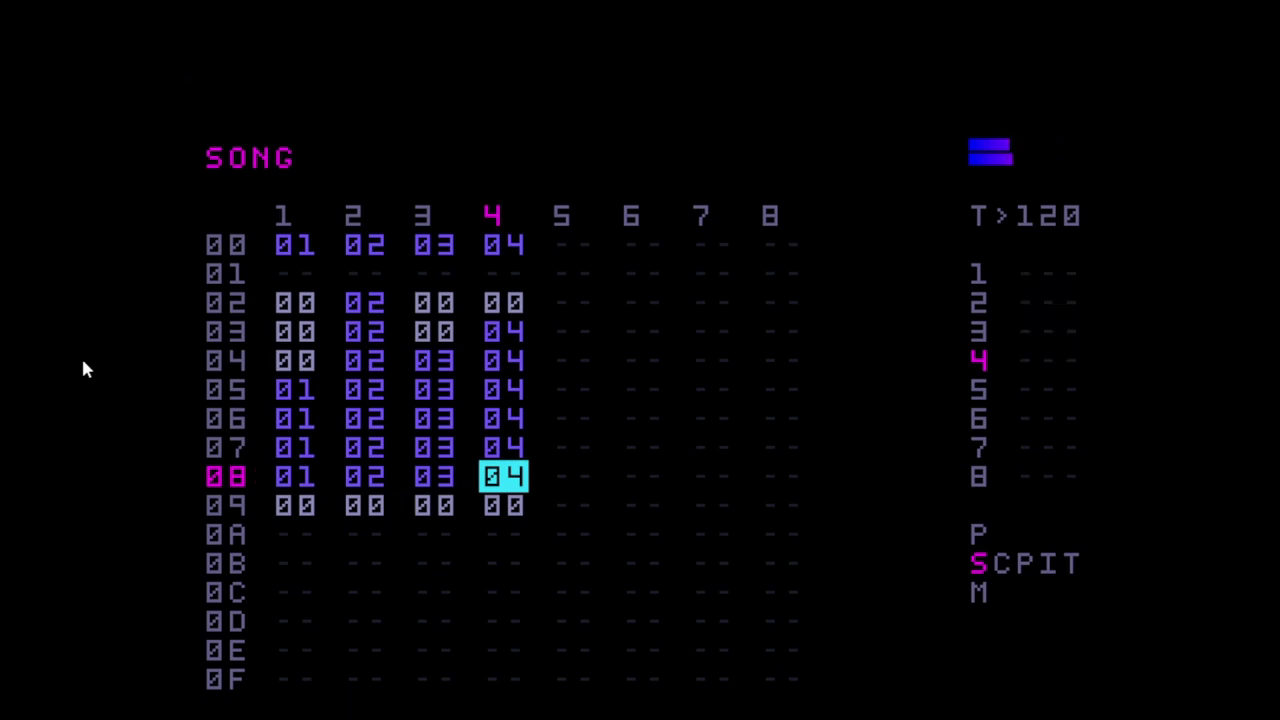